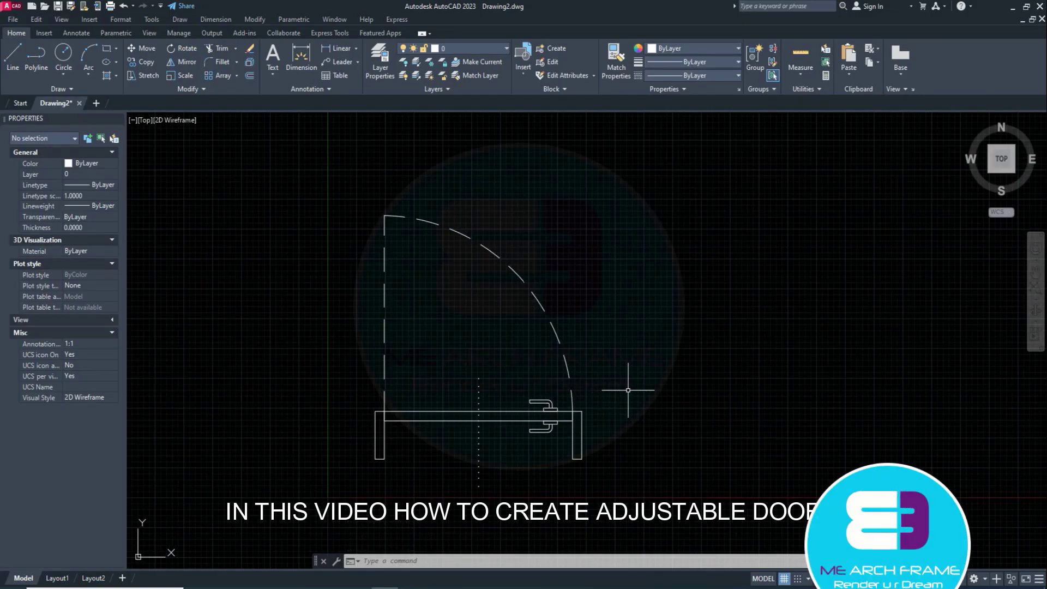
Step: Define block DOOR 1 from the nine door objects, based at the lower-left jamb corner, opened for editing
middle_drag(627, 392, 630, 351)
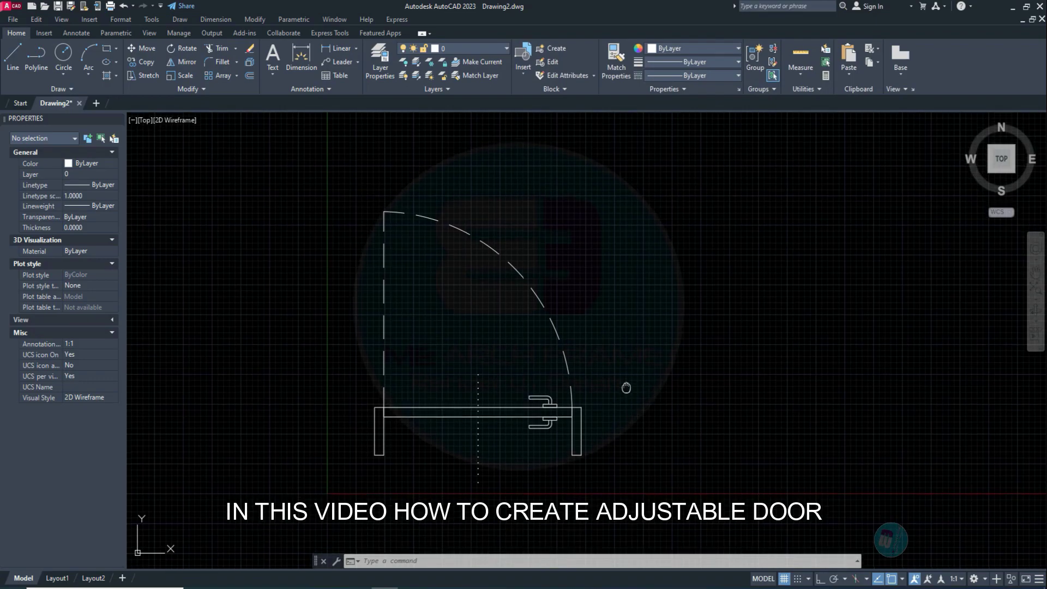
key(Escape)
key(Escape)
text(b)
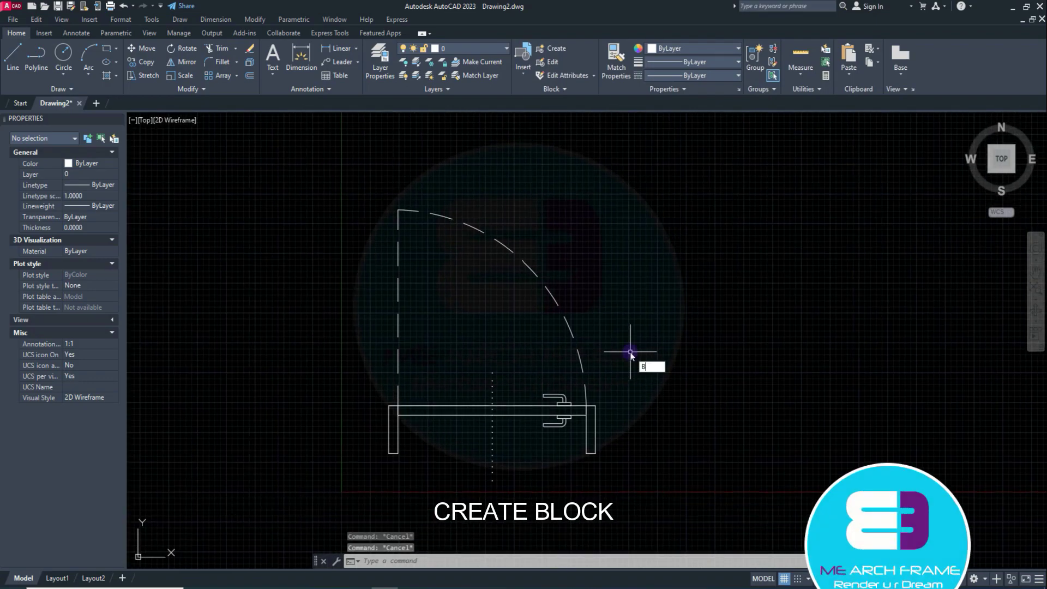
key(Return)
text(D)
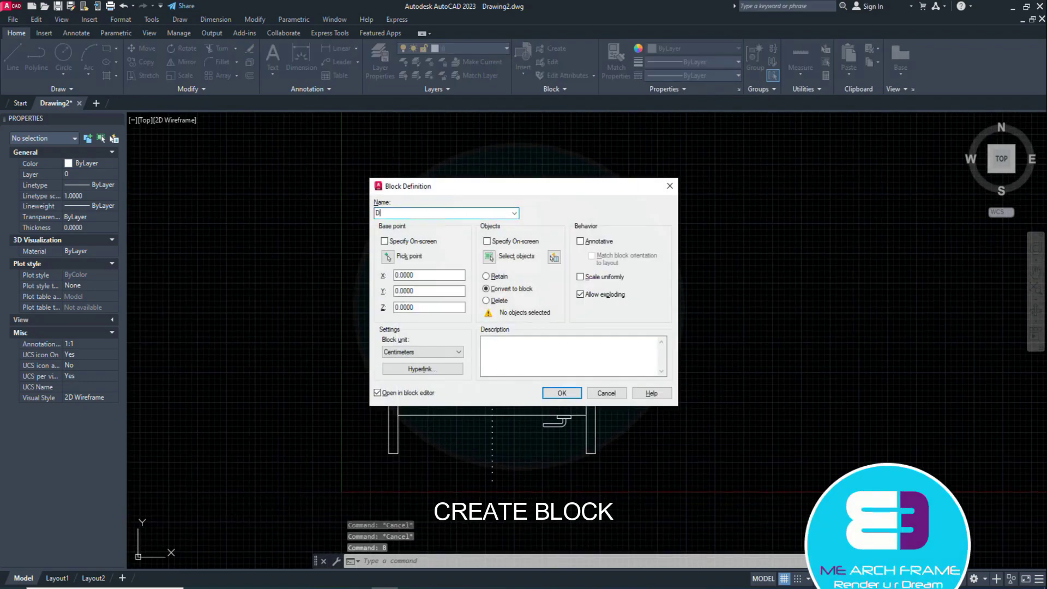
text(OOR 1)
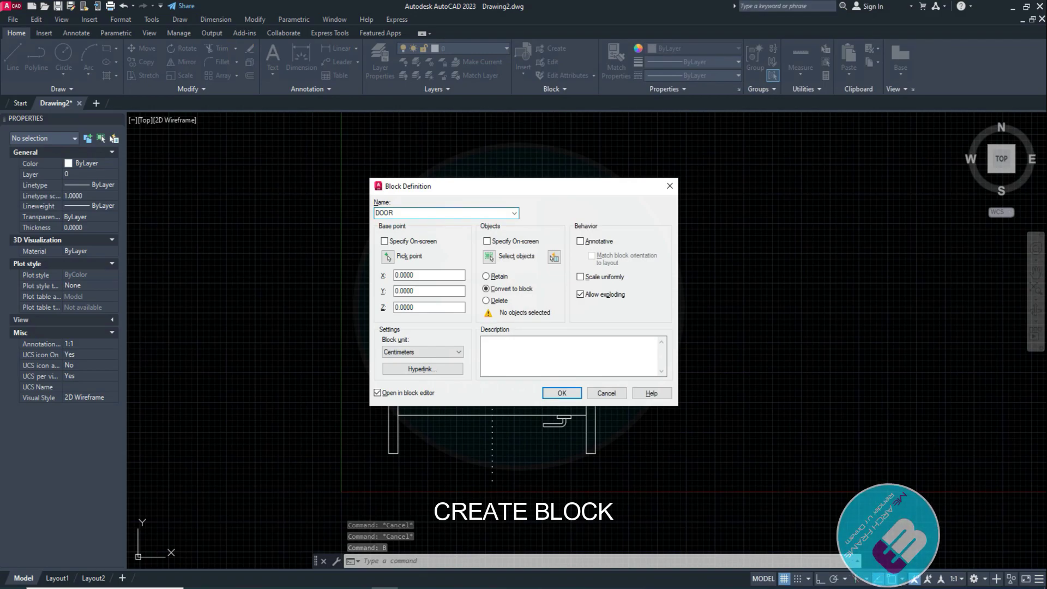
click(489, 257)
click(341, 171)
click(695, 540)
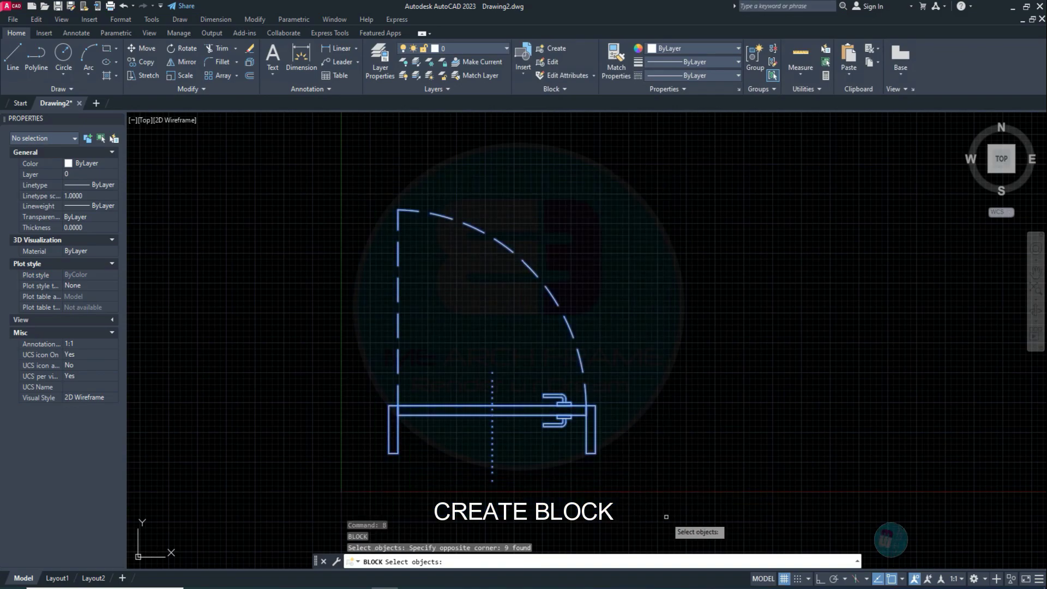
key(Return)
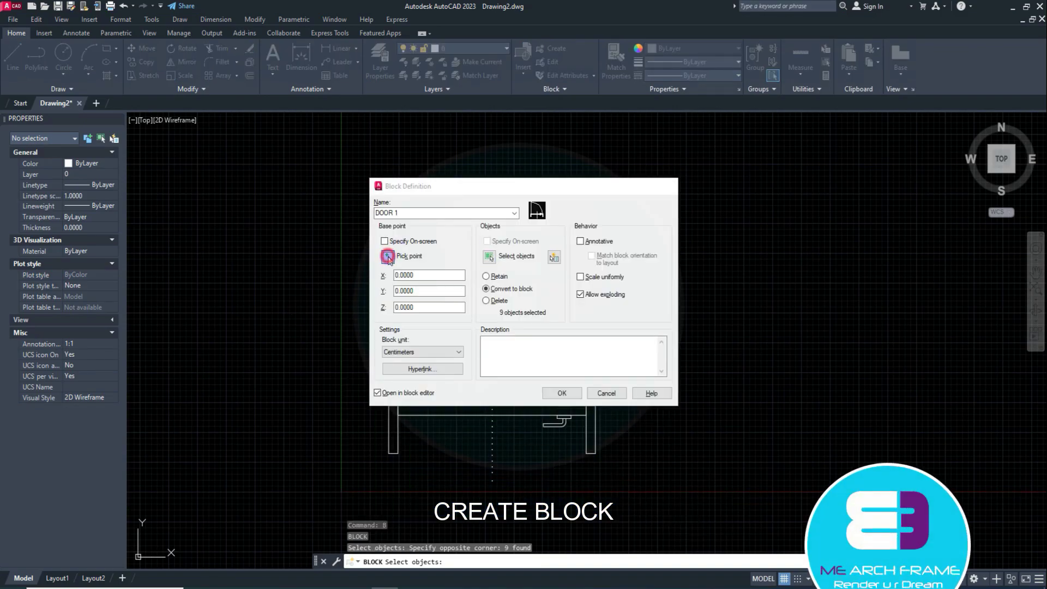
click(388, 256)
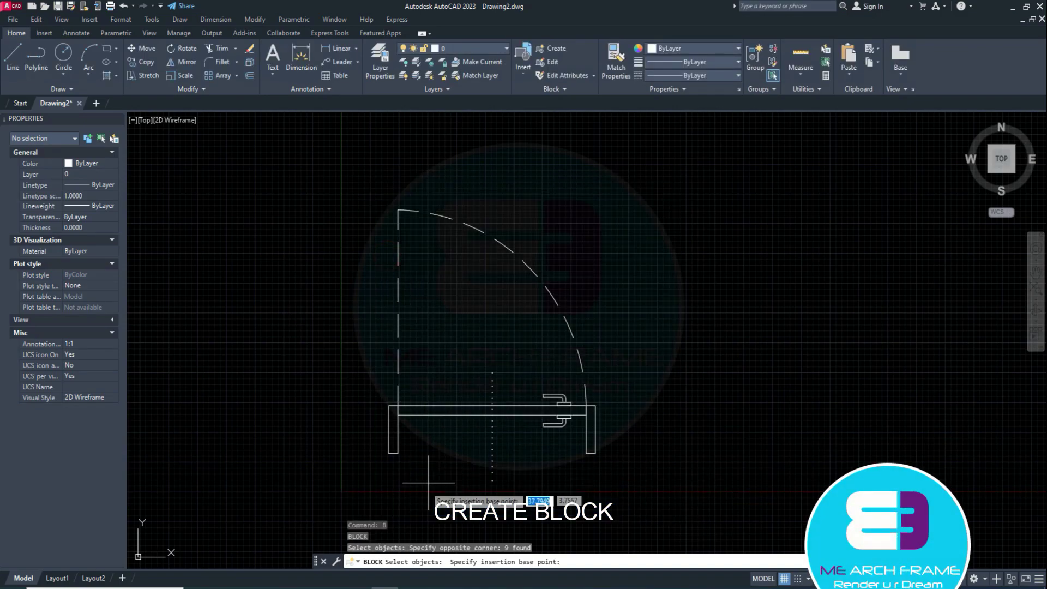
click(389, 453)
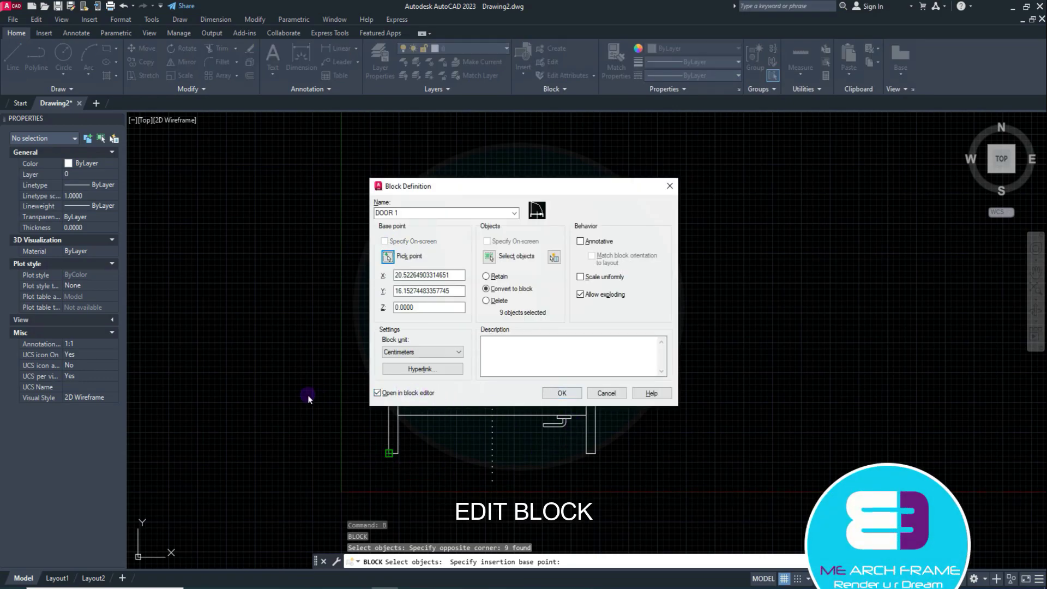
click(562, 393)
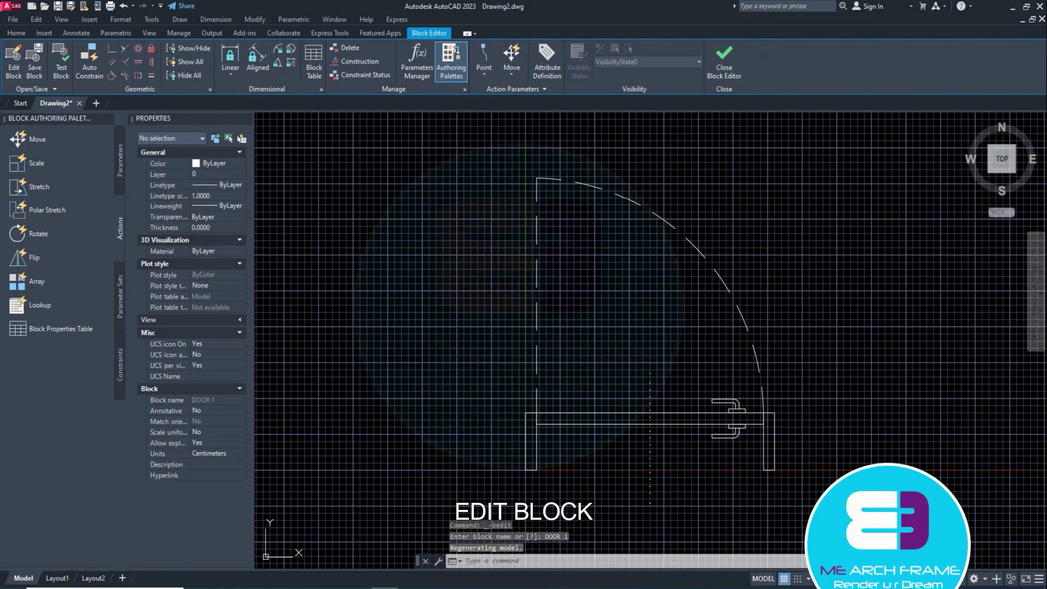
Step: Add a linear parameter measuring the frame thickness along the left jamb
key(Escape)
click(655, 350)
click(603, 308)
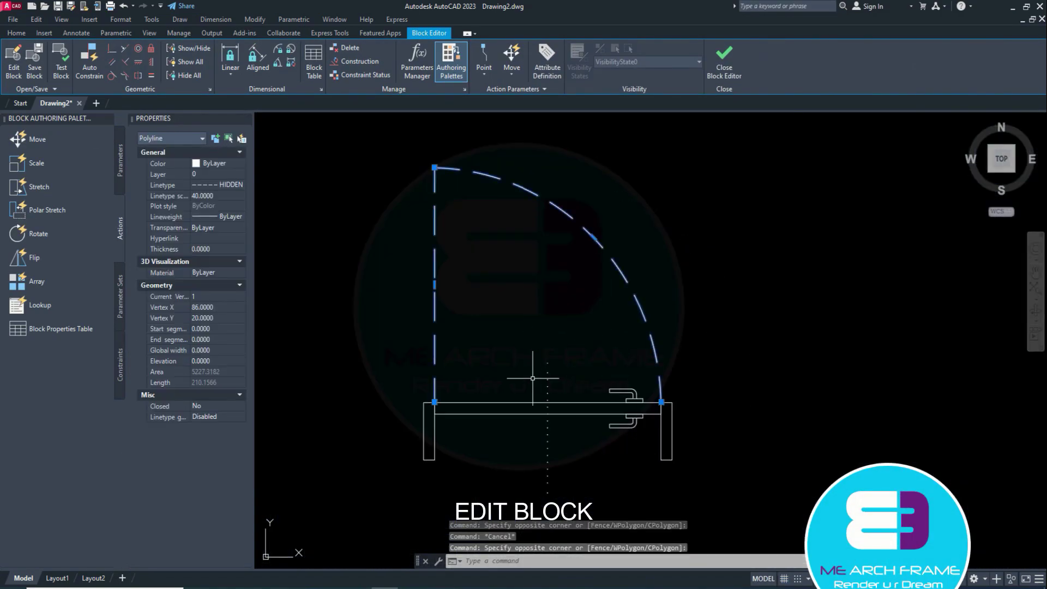
key(Escape)
middle_drag(600, 345, 597, 342)
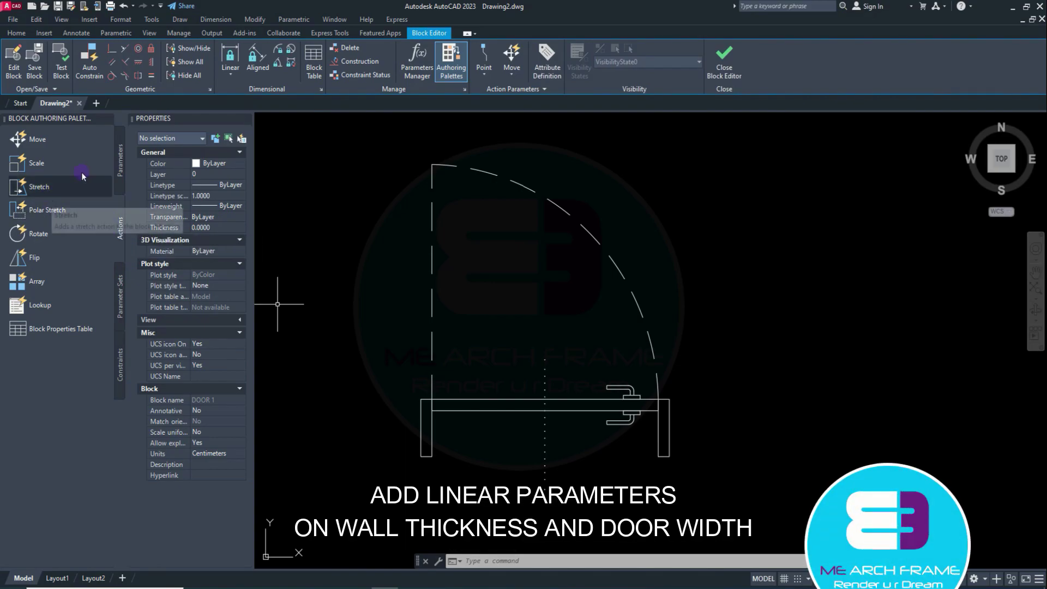
click(120, 168)
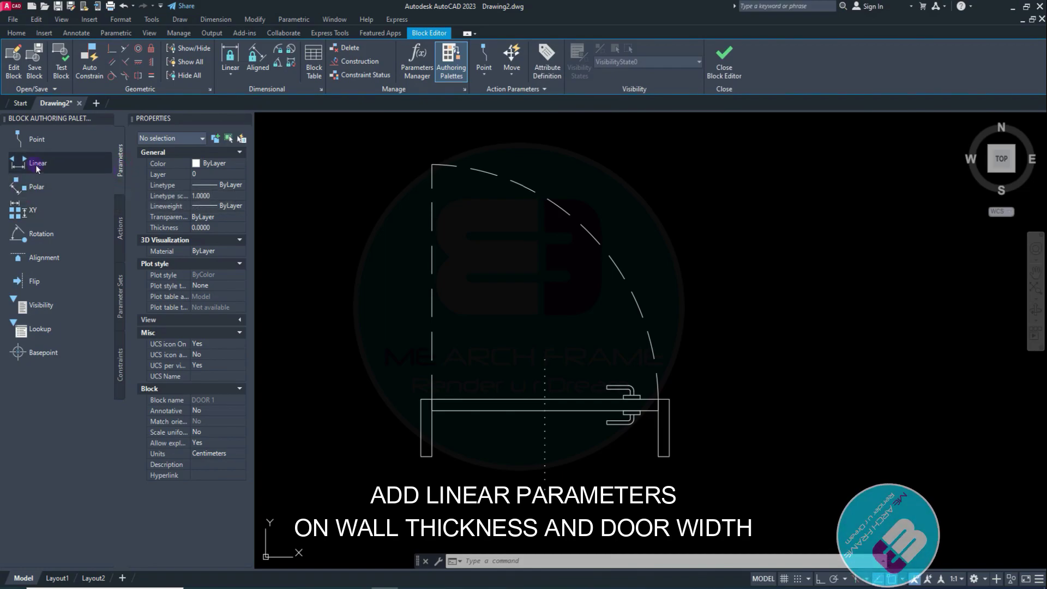
click(34, 163)
click(421, 456)
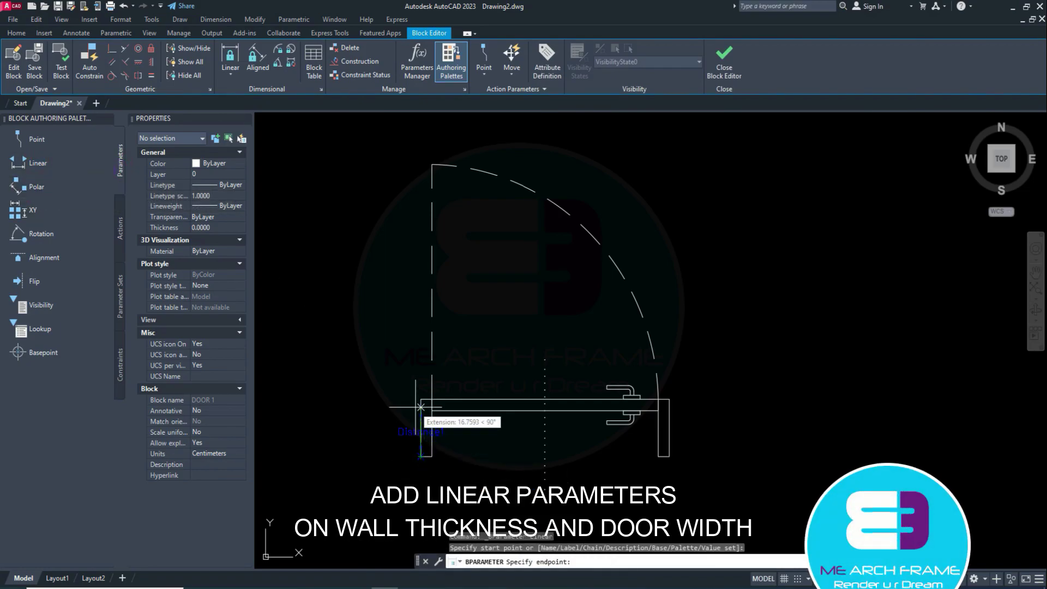
click(421, 399)
click(383, 416)
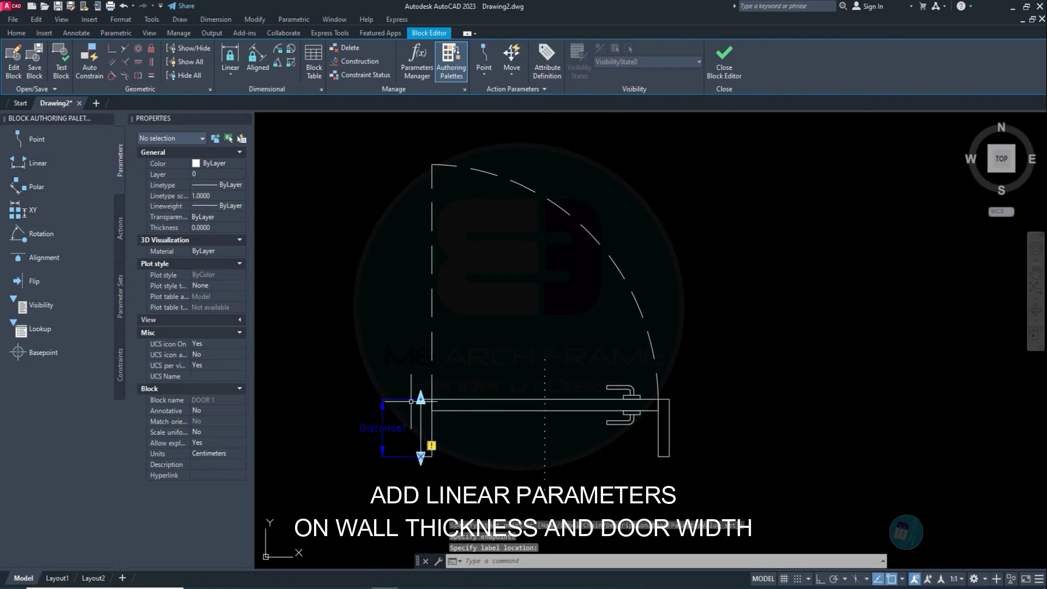
Step: Add a second linear parameter spanning the door width from left to right jamb
click(34, 163)
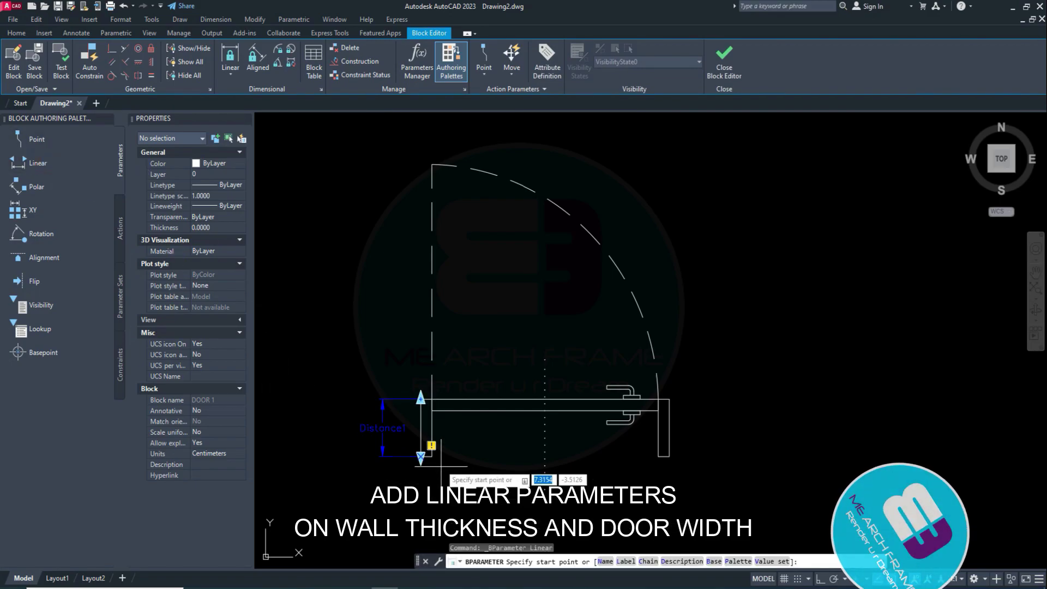
click(421, 400)
click(669, 400)
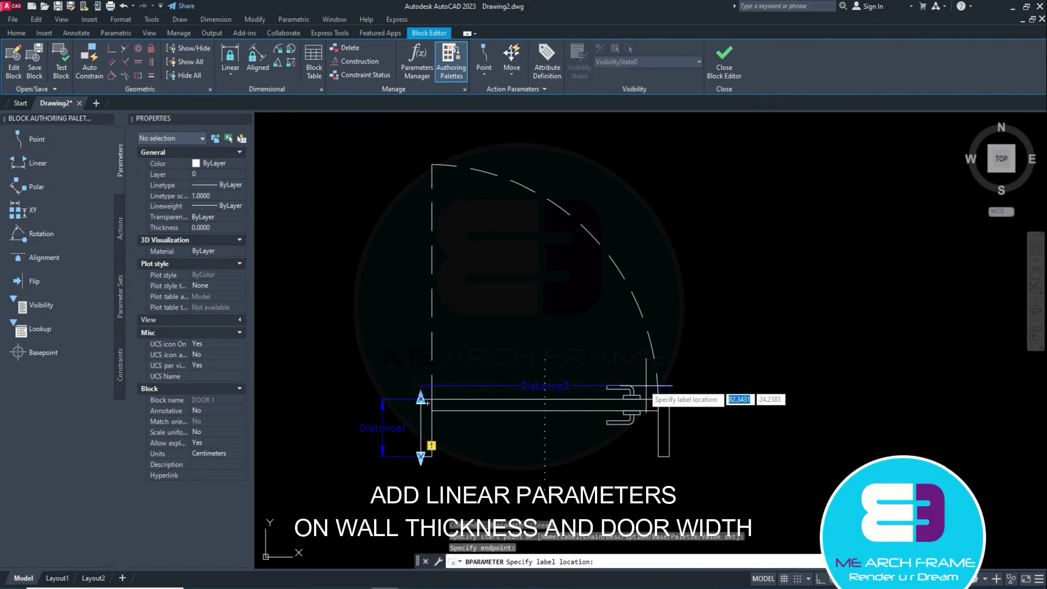
click(578, 378)
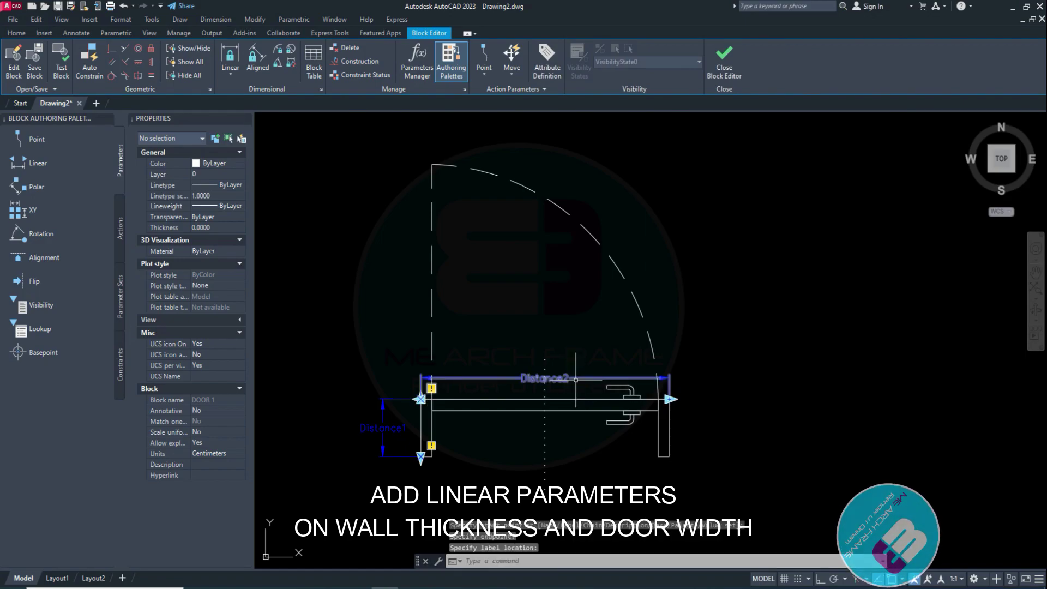
click(393, 447)
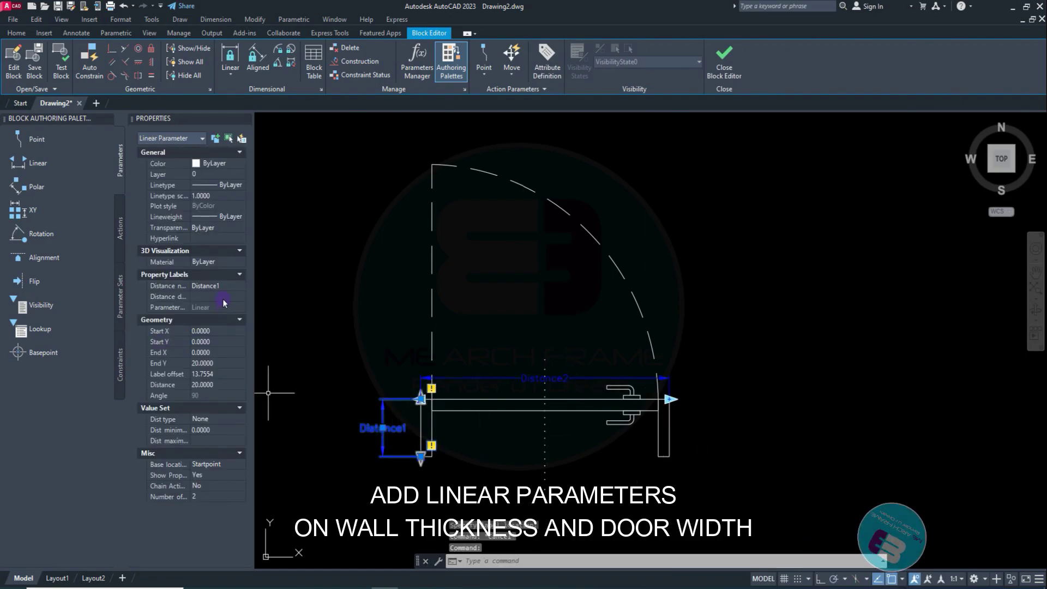
Step: Rename the thickness parameter THICK and the width parameter WIDTH
click(223, 285)
text(THICK)
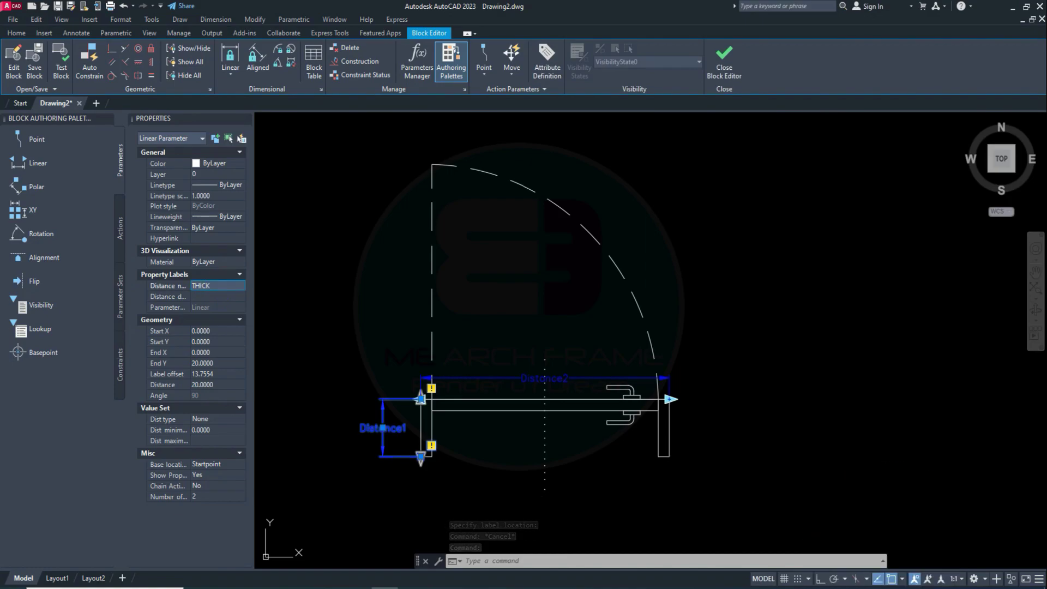
key(Return)
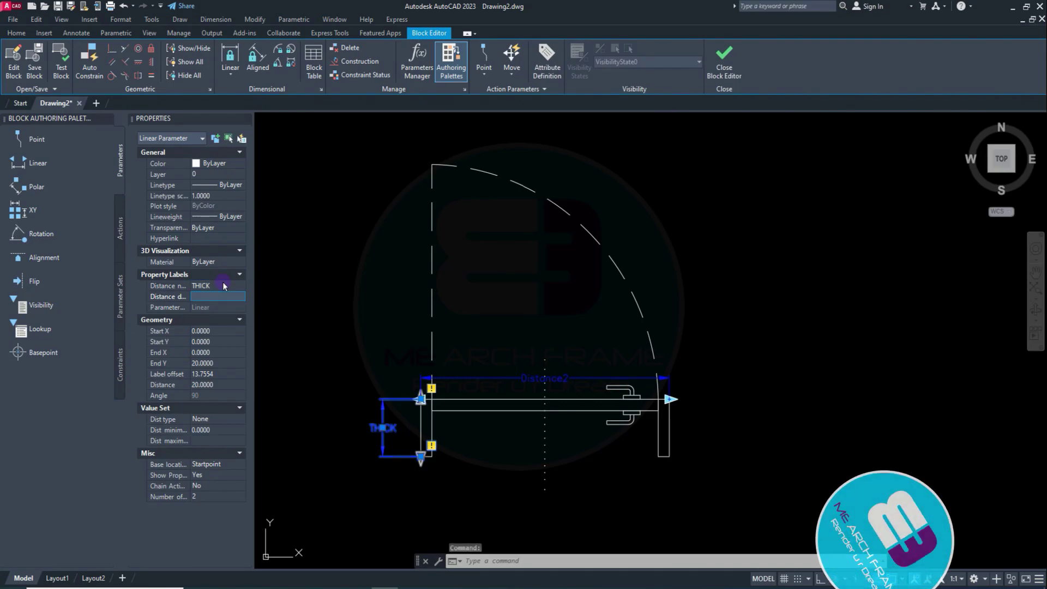
key(Escape)
click(528, 377)
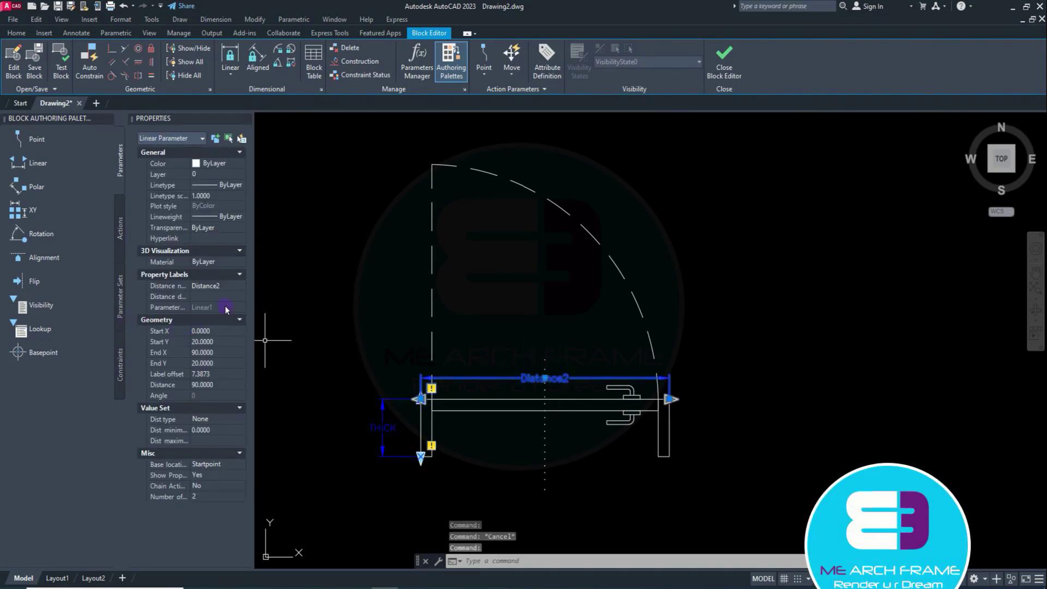
click(229, 289)
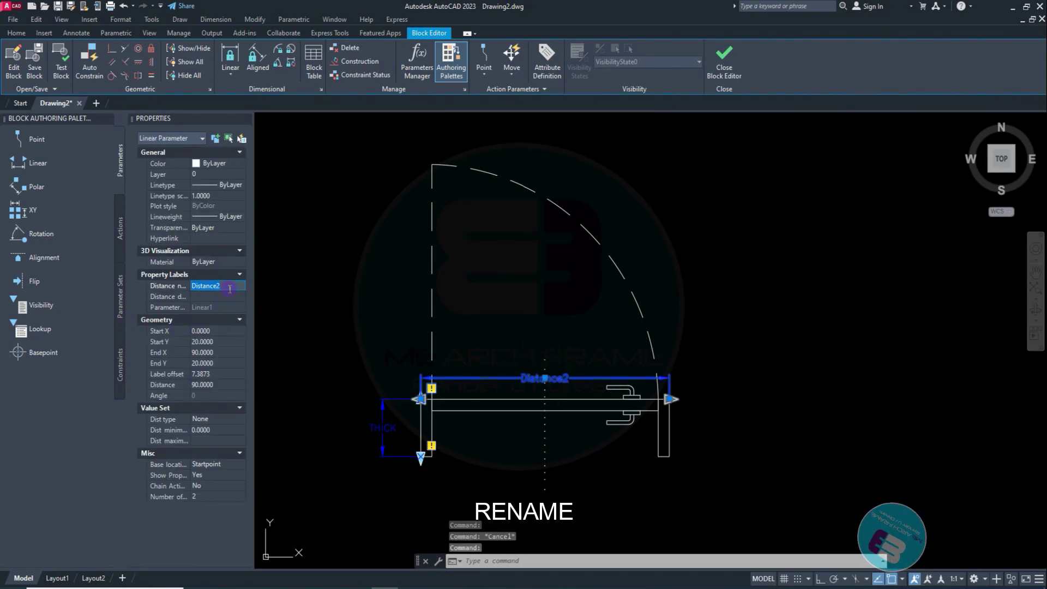
text(WIDTH)
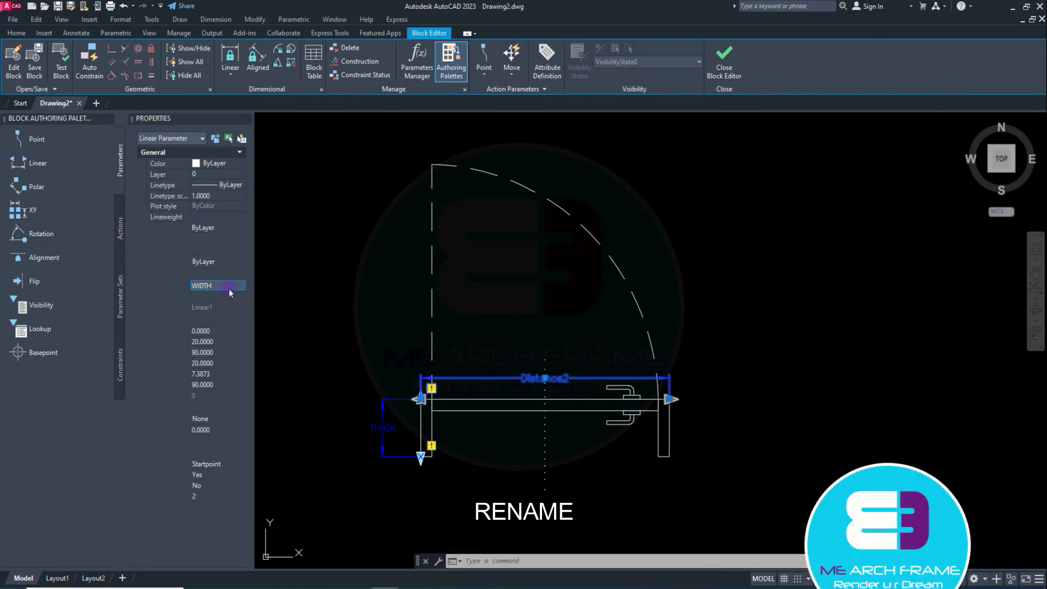
click(230, 296)
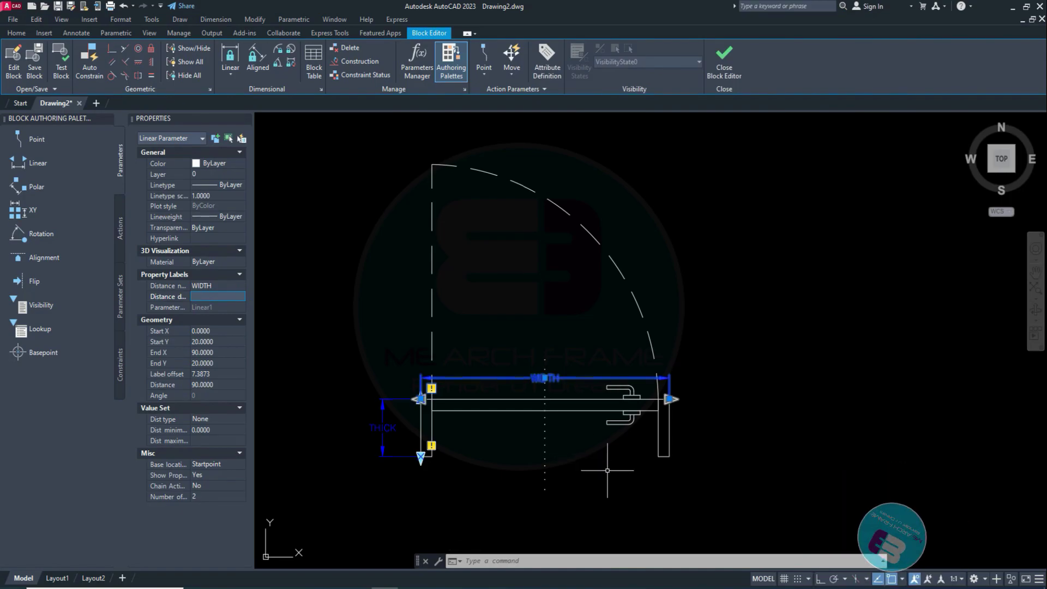
middle_drag(577, 453, 609, 457)
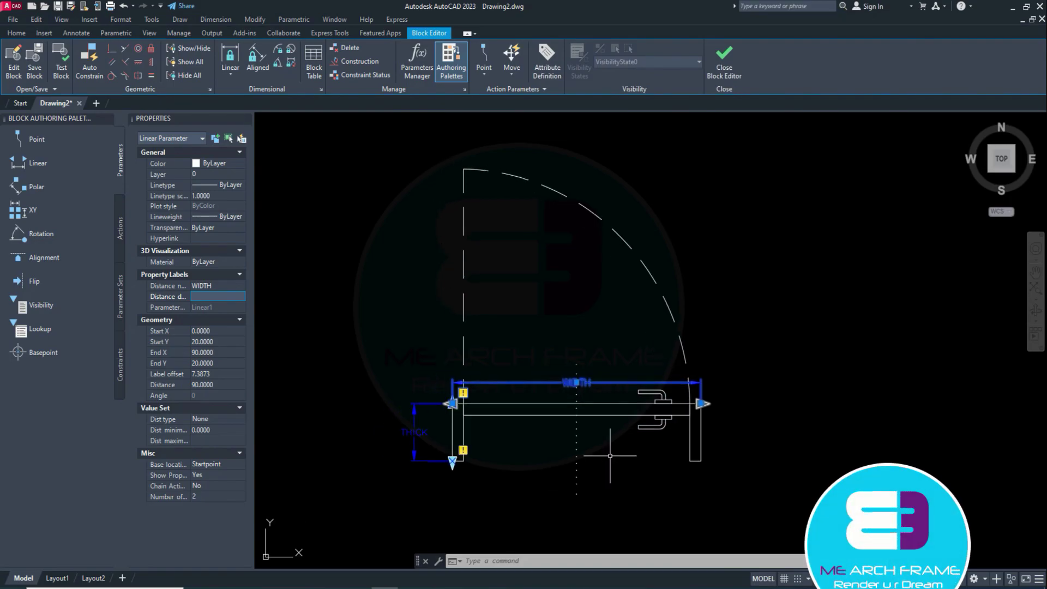
key(Escape)
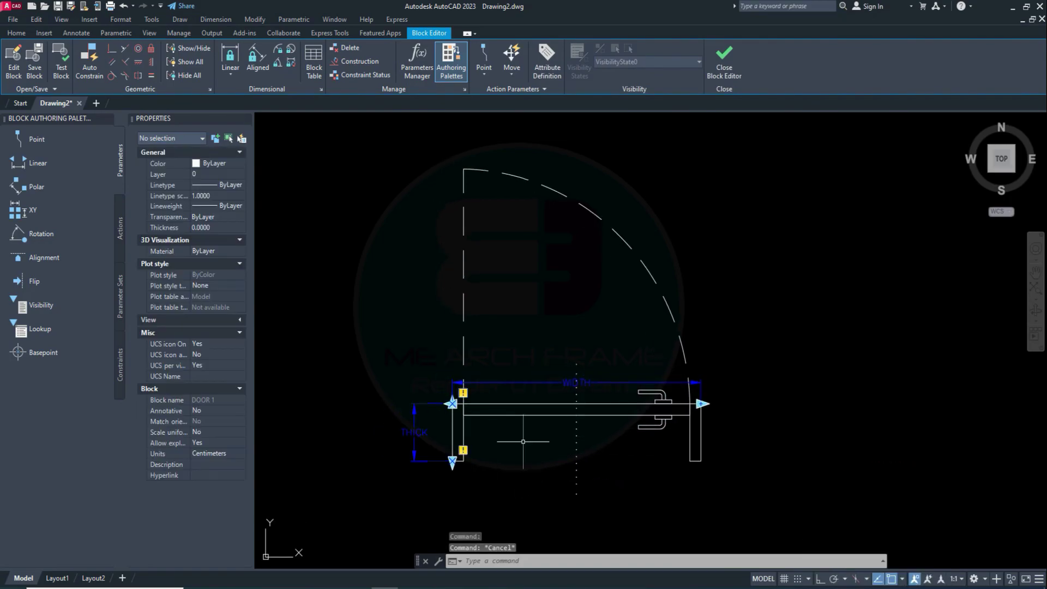
Step: Set Number of Grips to 1 for both THICK and WIDTH
click(414, 428)
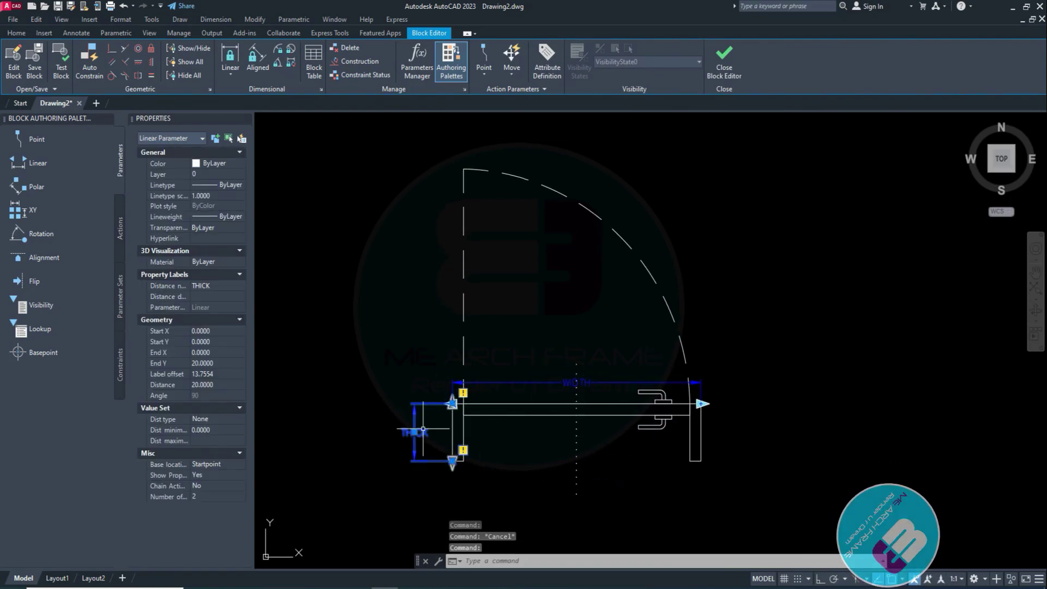
click(538, 382)
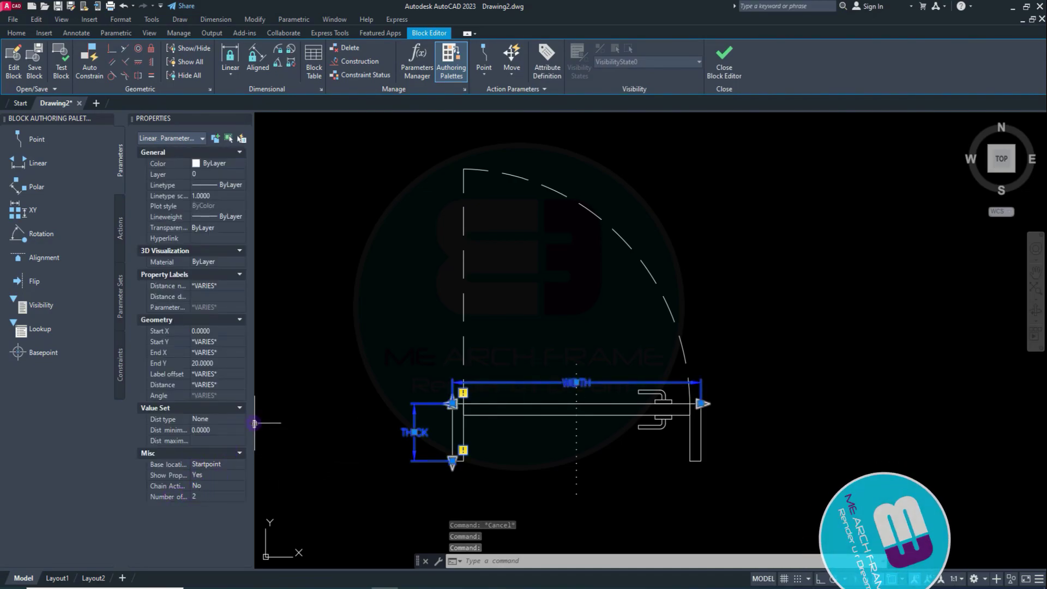
drag(254, 423, 289, 427)
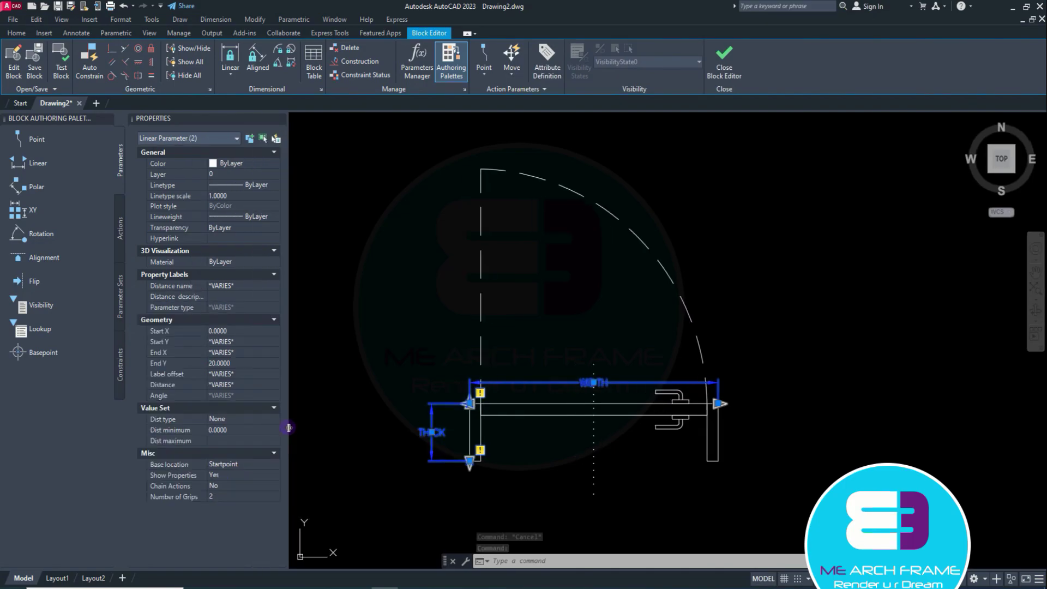
click(214, 497)
click(218, 515)
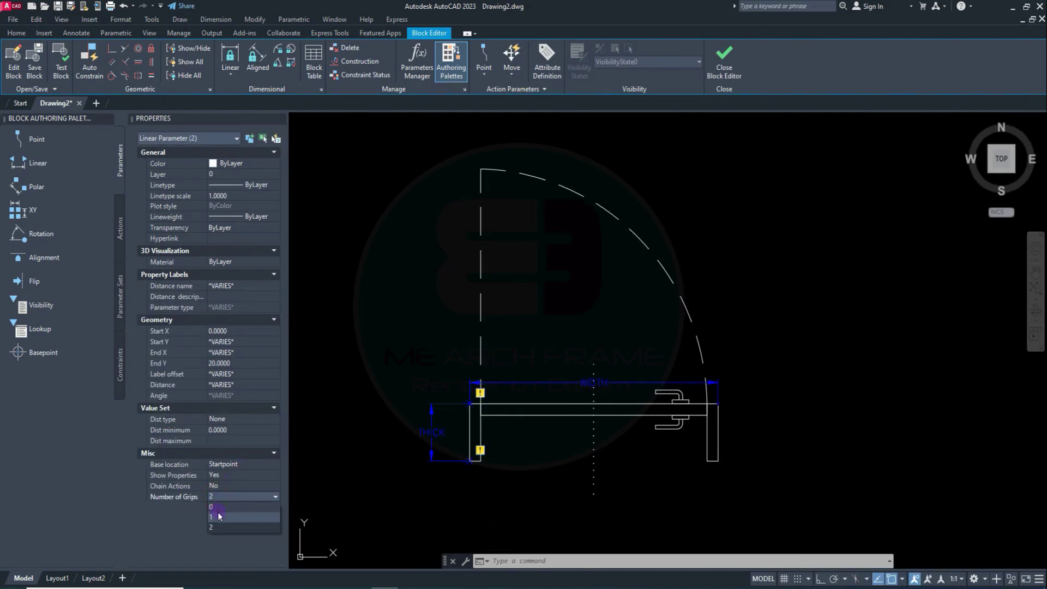
key(Escape)
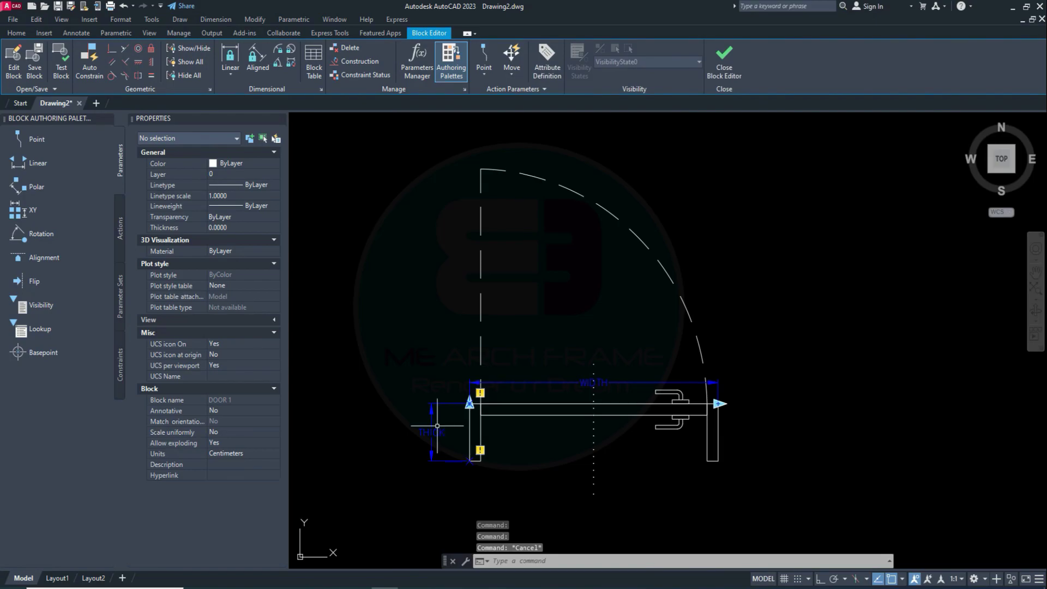
click(438, 426)
click(398, 456)
click(542, 392)
click(346, 355)
Step: Add Flip state1 with a vertical reflection line through the door's centre
key(Escape)
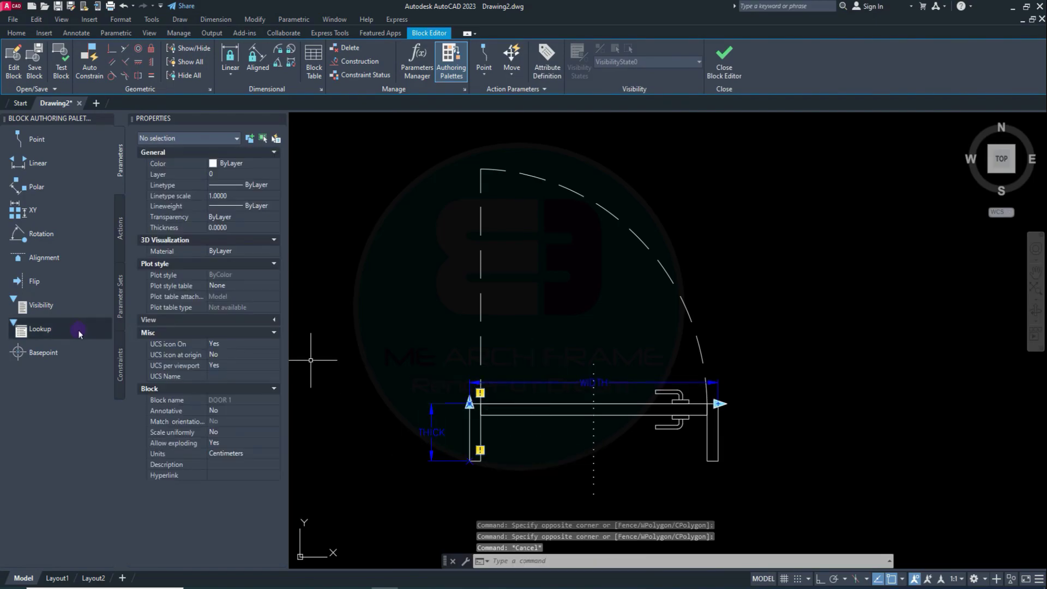
click(28, 283)
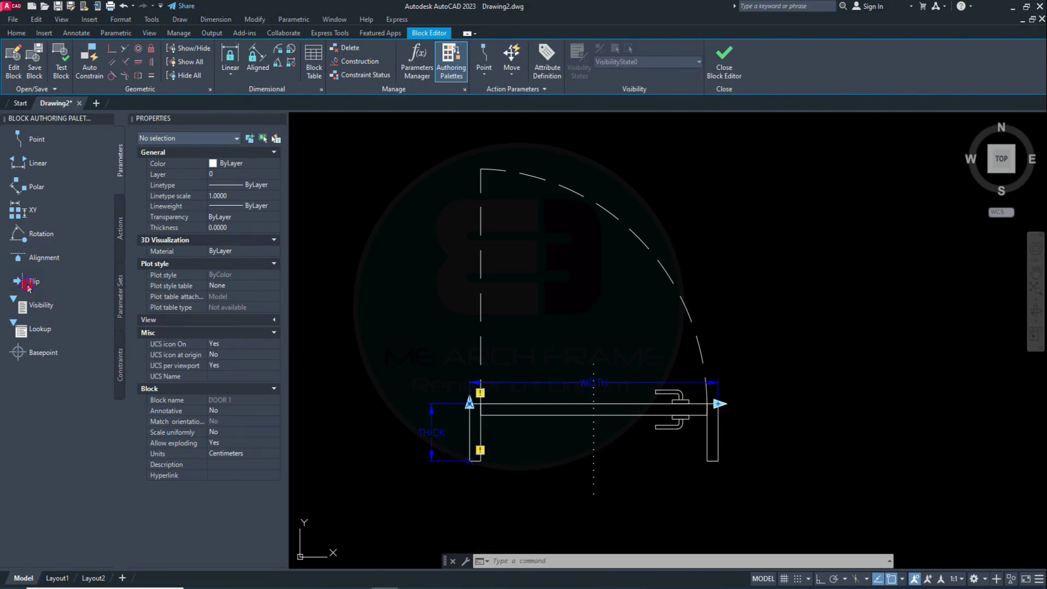
click(593, 483)
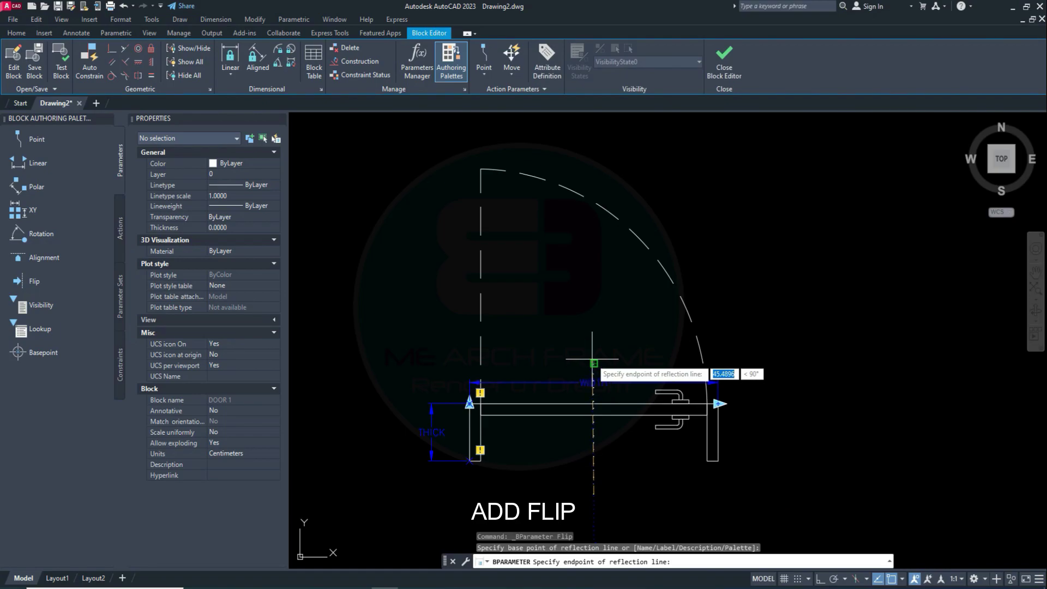
click(593, 376)
click(609, 471)
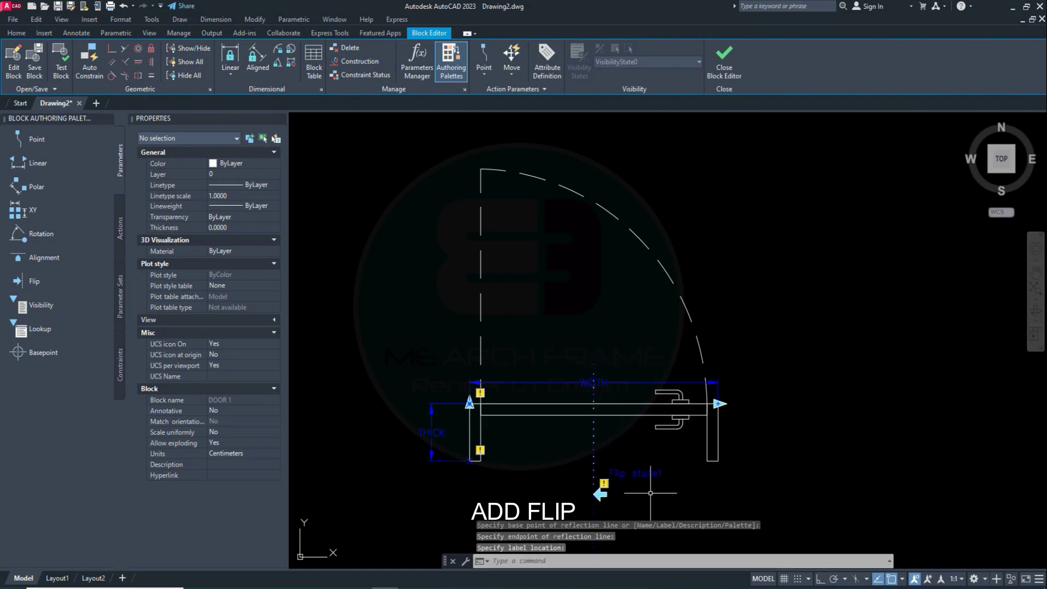
Step: Add Flip state2 with a horizontal reflection line across the door
click(33, 281)
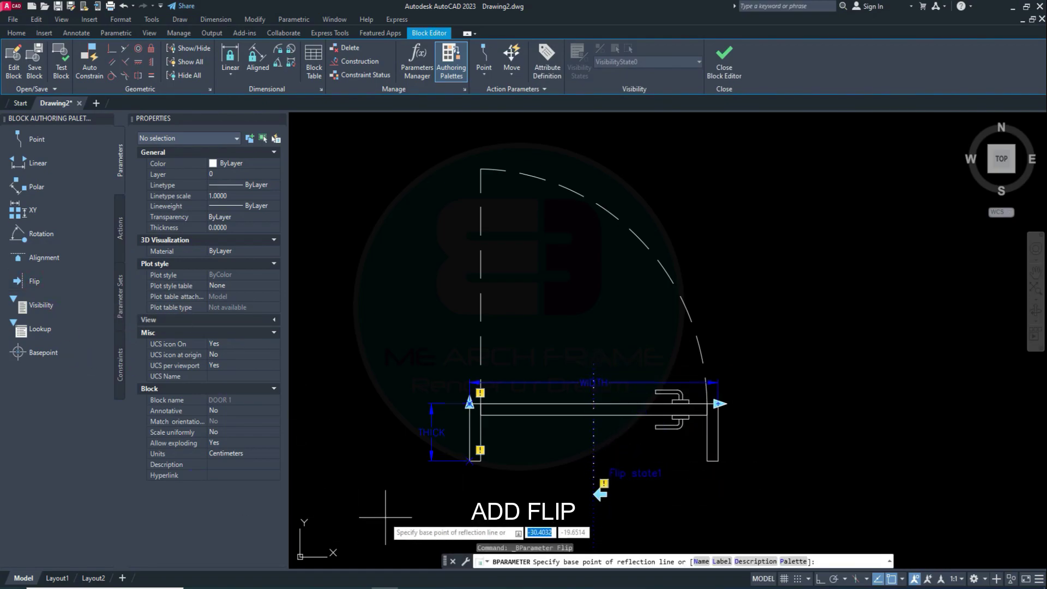
click(469, 433)
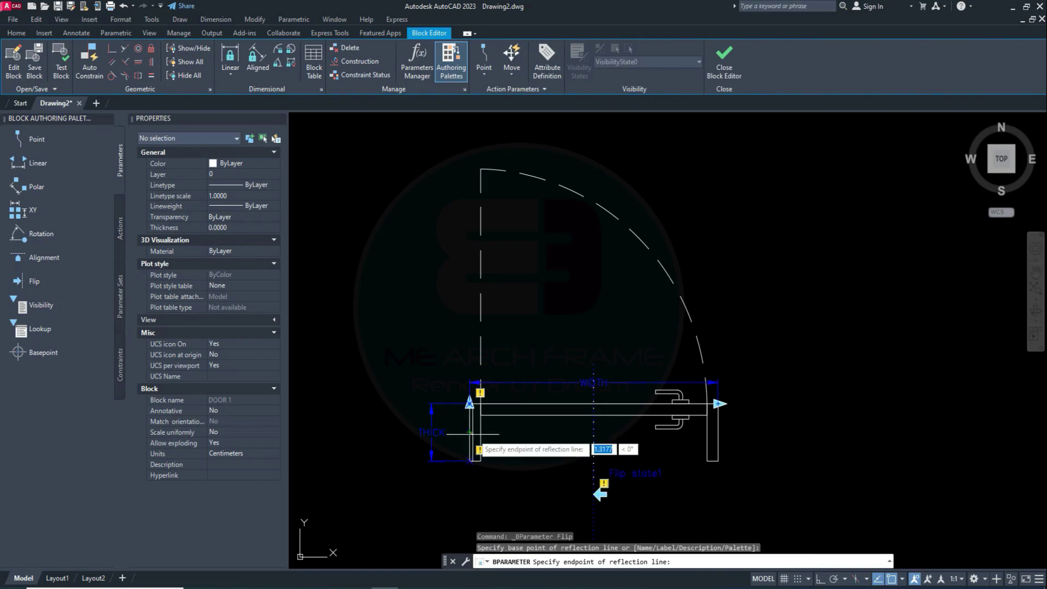
click(689, 446)
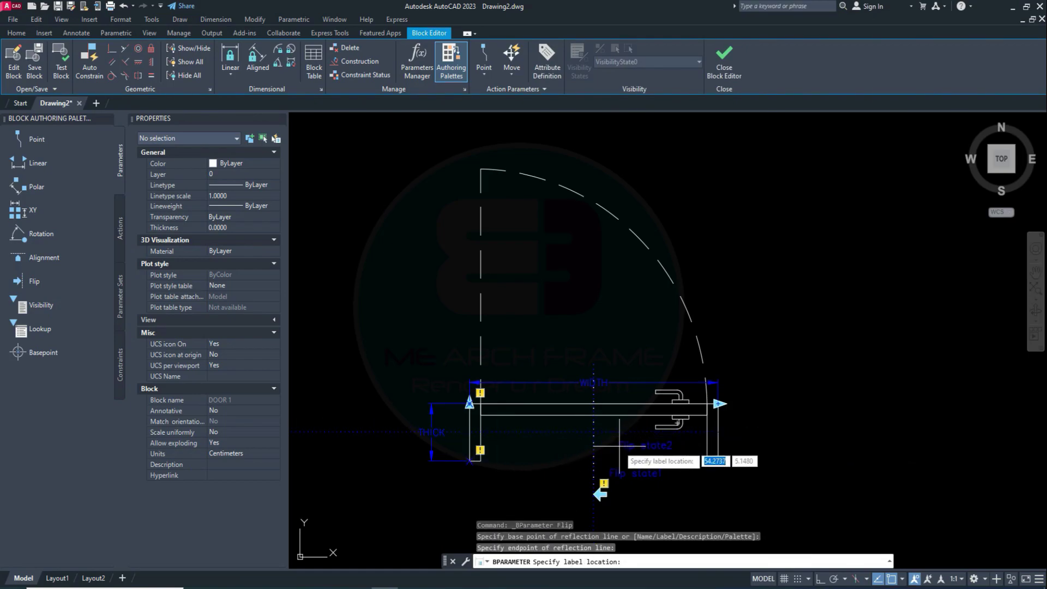
click(611, 454)
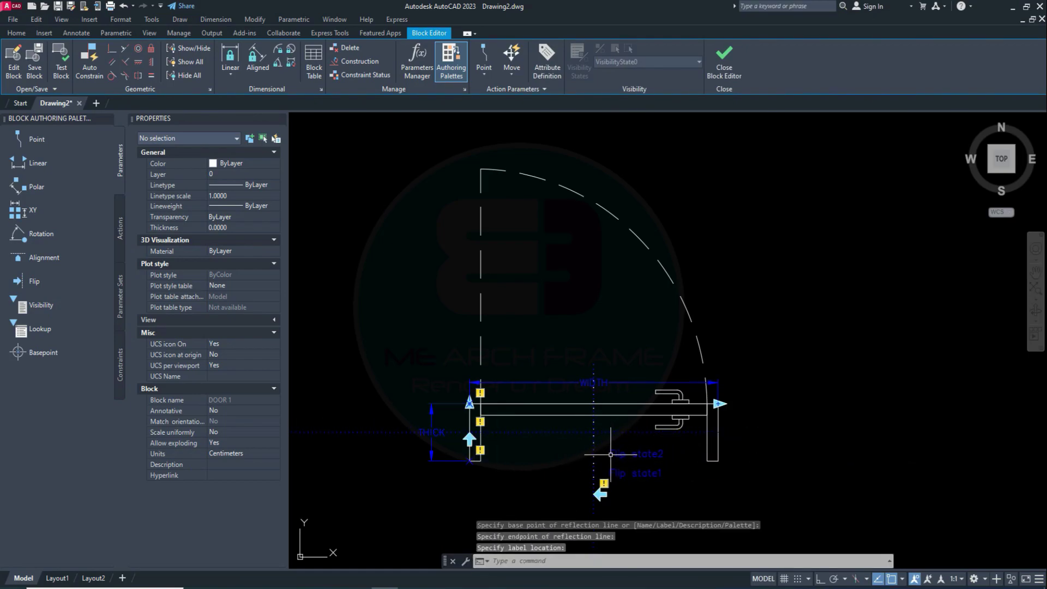
key(Escape)
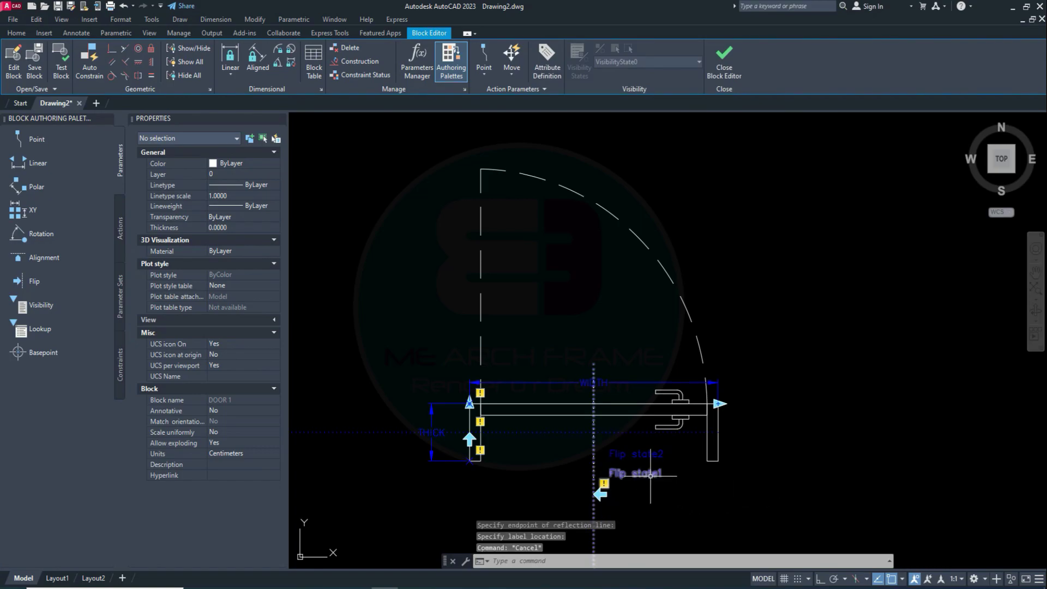
click(650, 473)
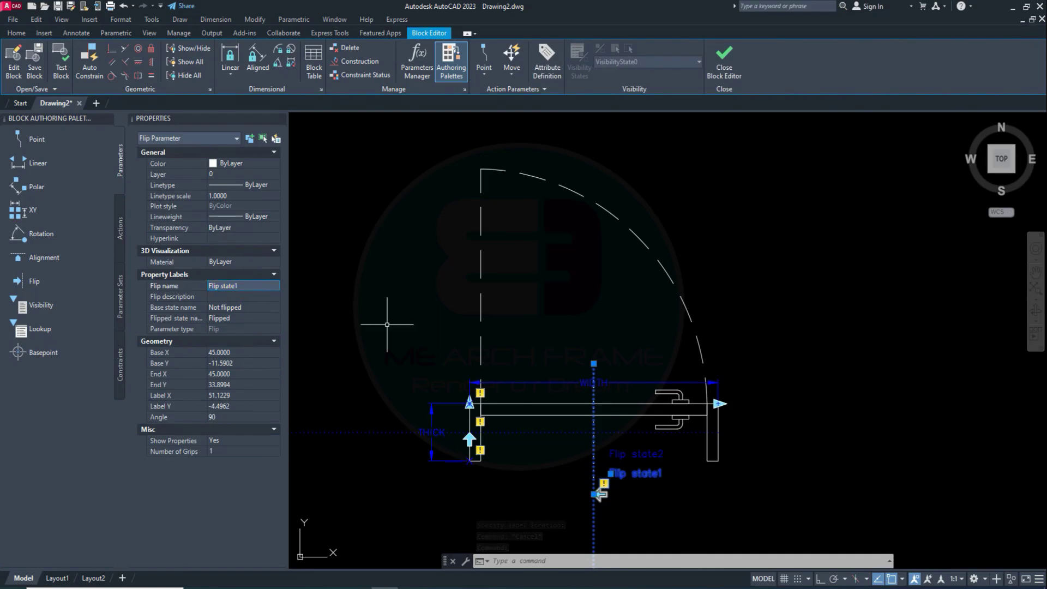
key(Escape)
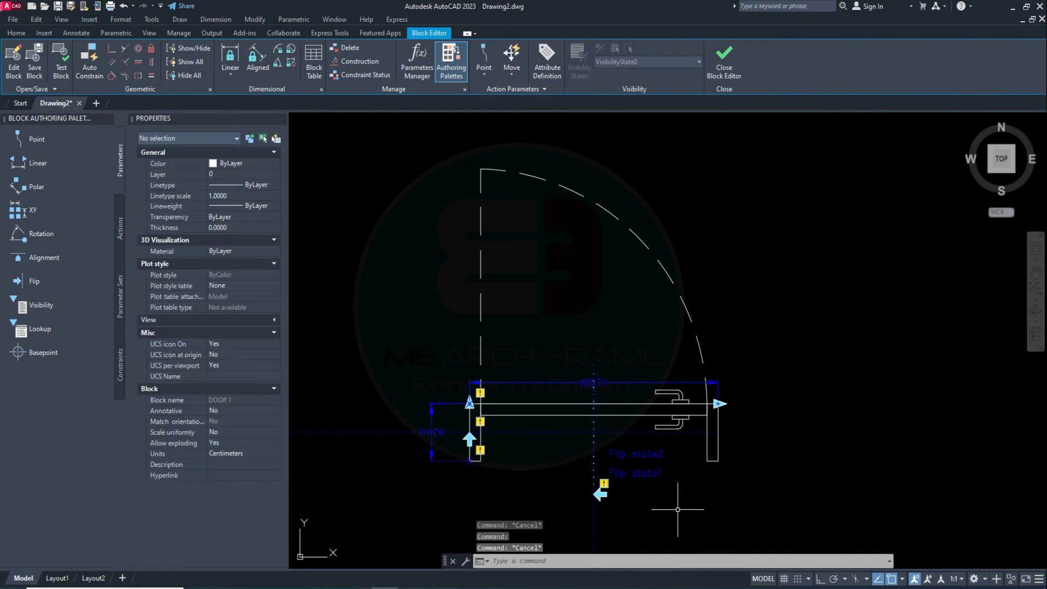
scroll(546, 263, down, 2)
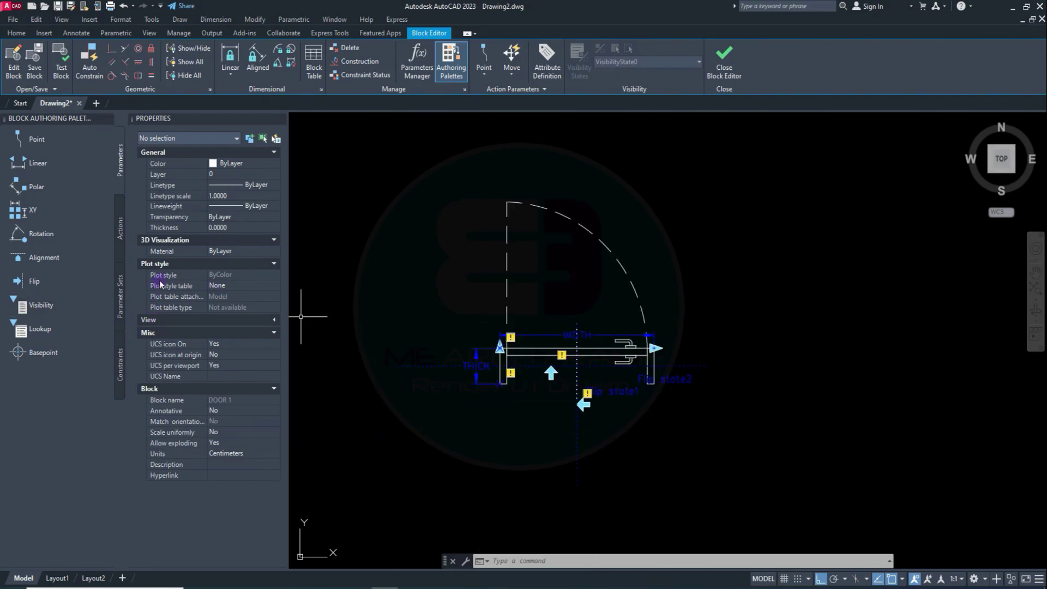
click(42, 258)
scroll(600, 400, up, 2)
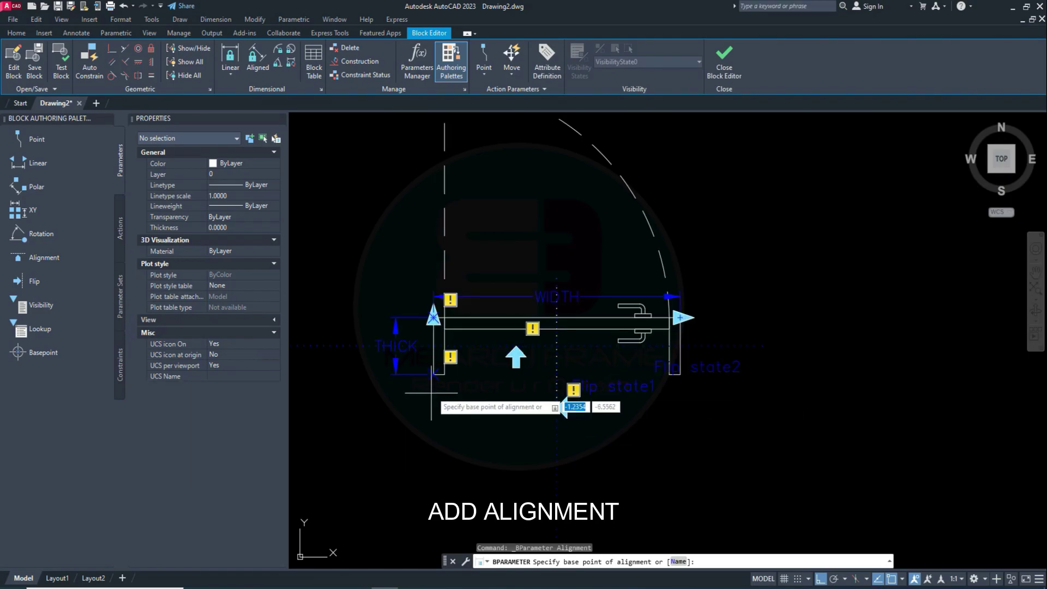
Step: Add an alignment parameter based at the frame's bottom-left corner, aligned horizontally
click(433, 374)
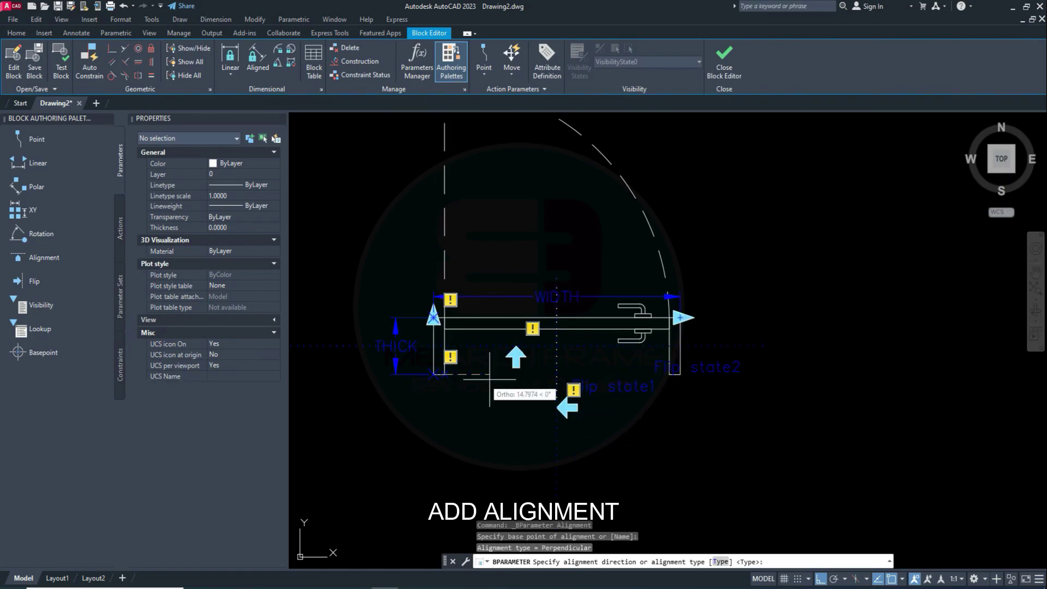
click(671, 377)
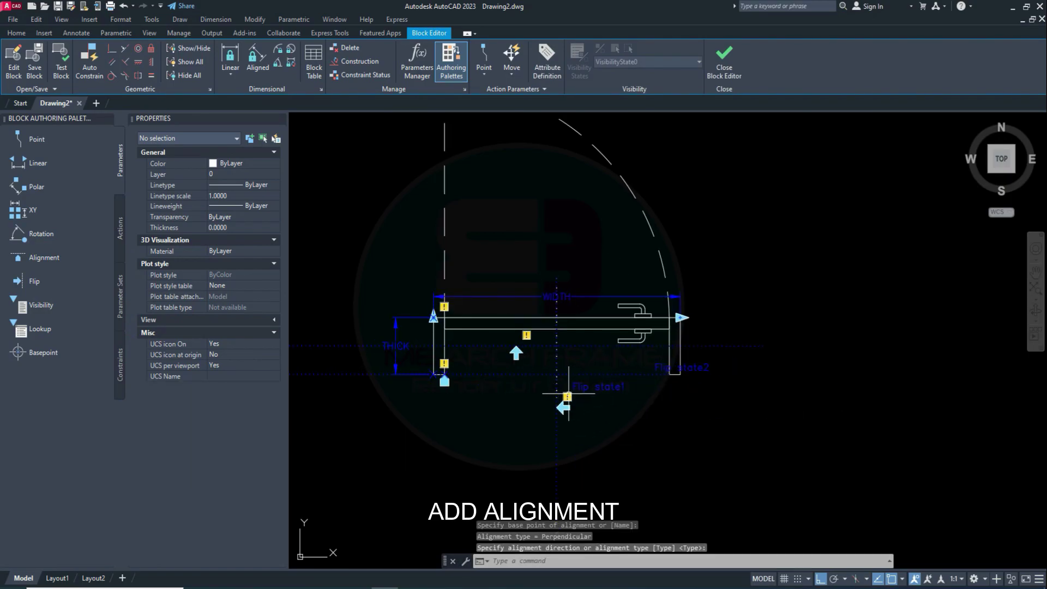
click(445, 382)
scroll(446, 386, up, 5)
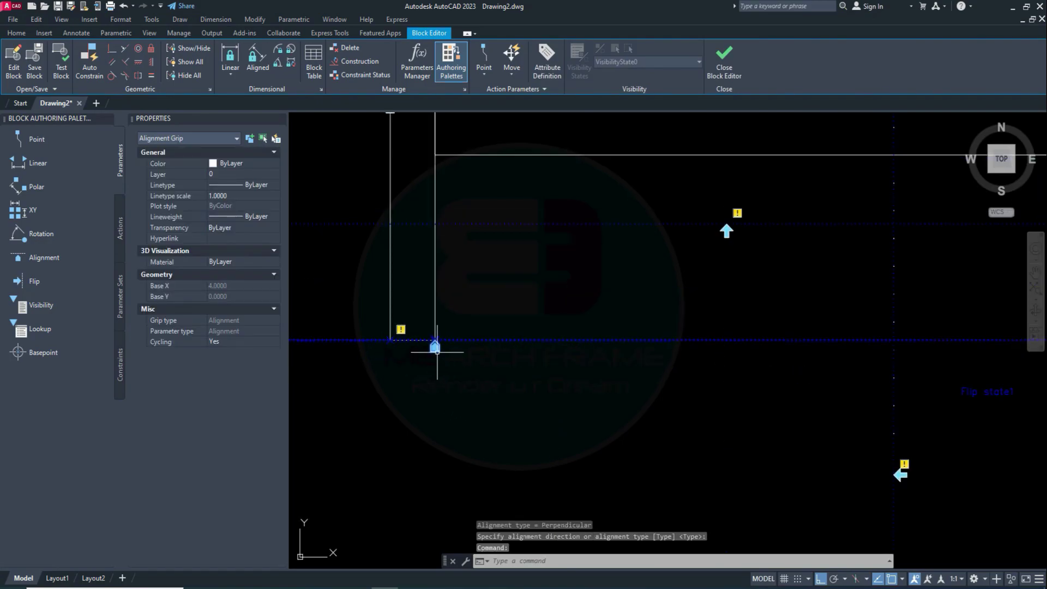
Step: Move the alignment grip onto the door's vertical centre line below the door
click(424, 360)
click(435, 339)
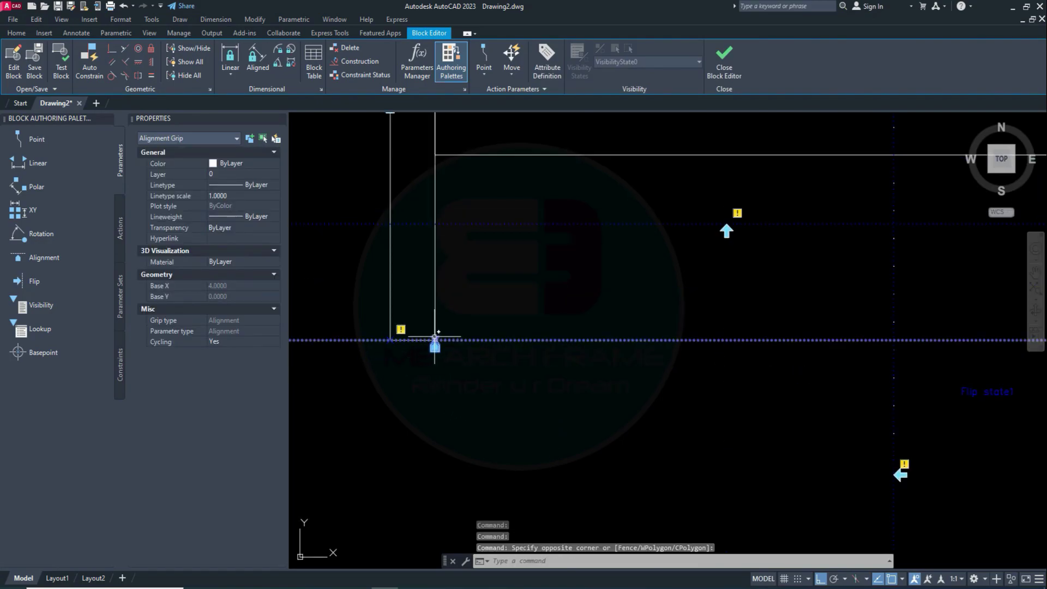
click(436, 339)
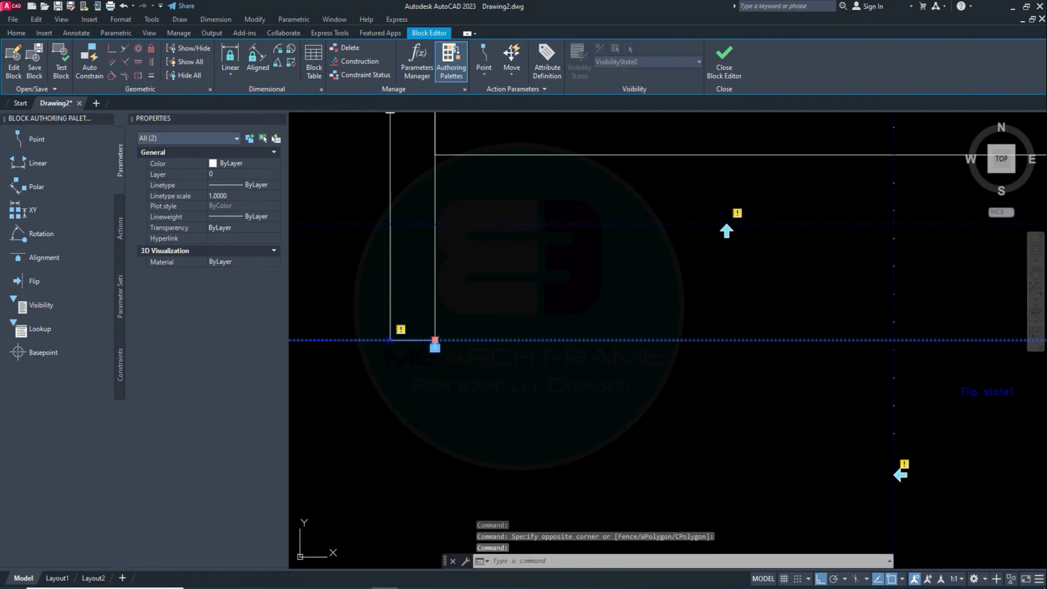
click(434, 340)
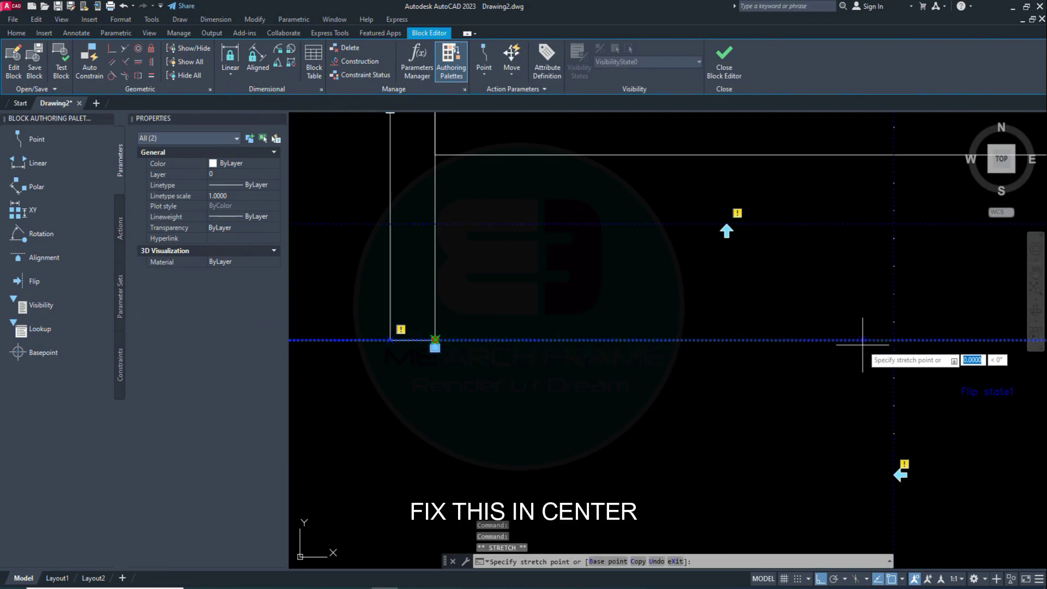
click(894, 340)
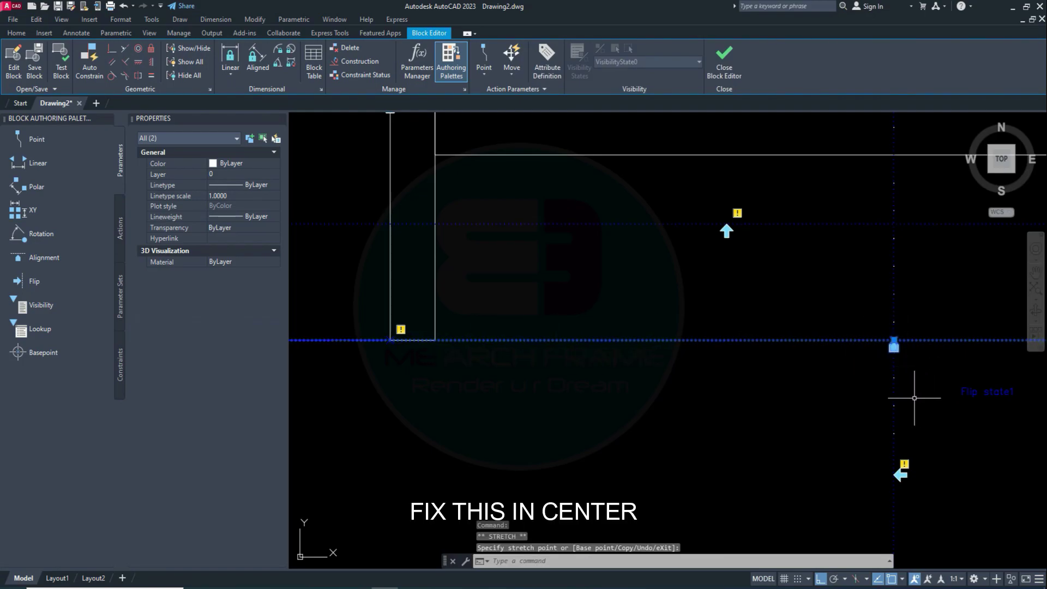
scroll(386, 403, down, 2)
scroll(499, 421, down, 1)
scroll(510, 403, up, 3)
scroll(511, 408, up, 1)
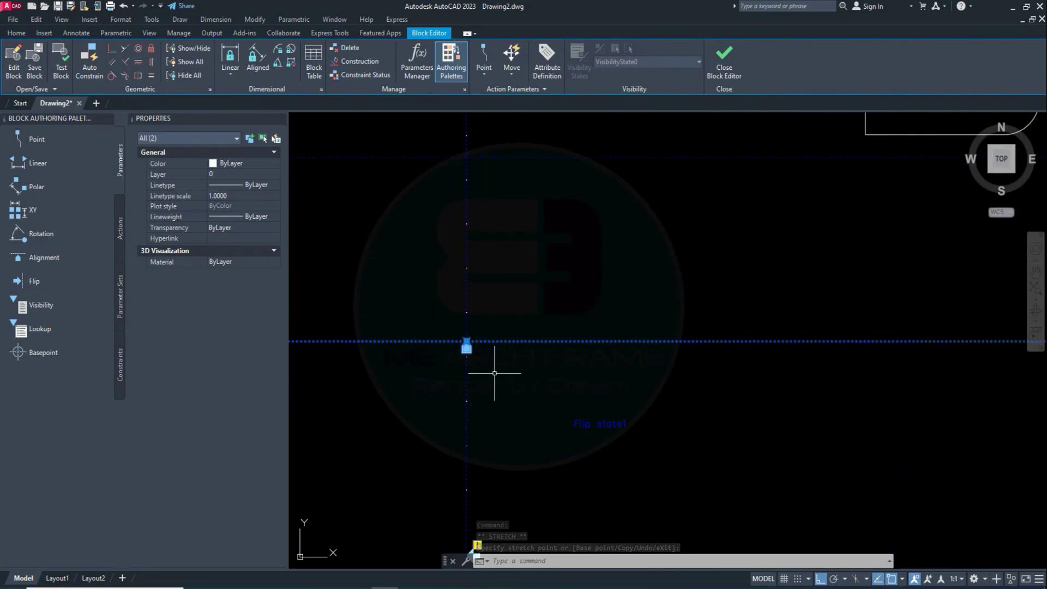
key(Escape)
scroll(510, 376, down, 2)
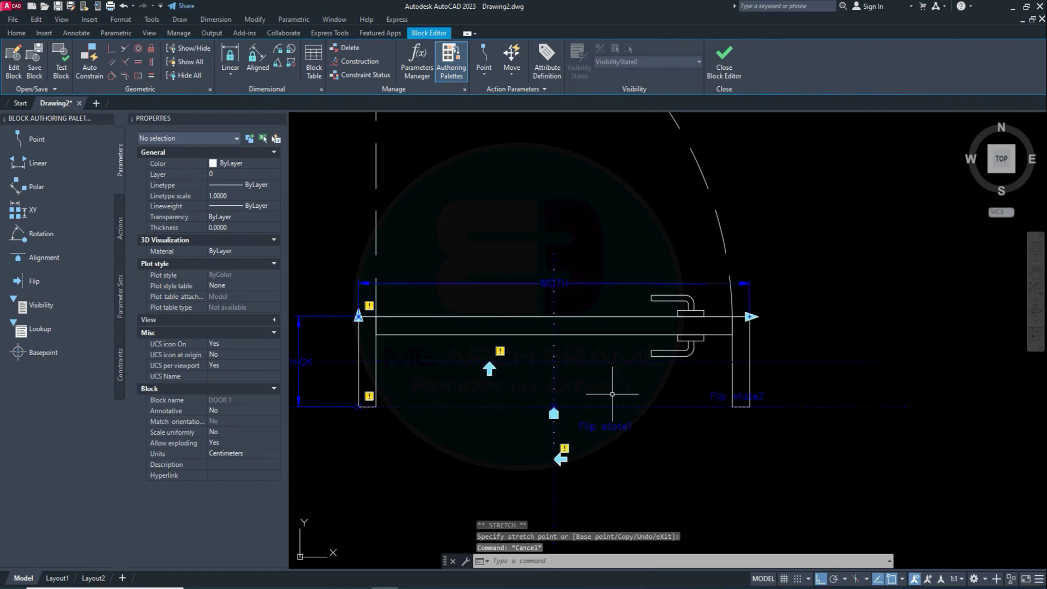
Step: Start a stretch action tied to the WIDTH parameter's right end point
mouse_move(613, 391)
middle_down()
mouse_move(742, 402)
mouse_move(779, 444)
mouse_move(805, 453)
middle_up()
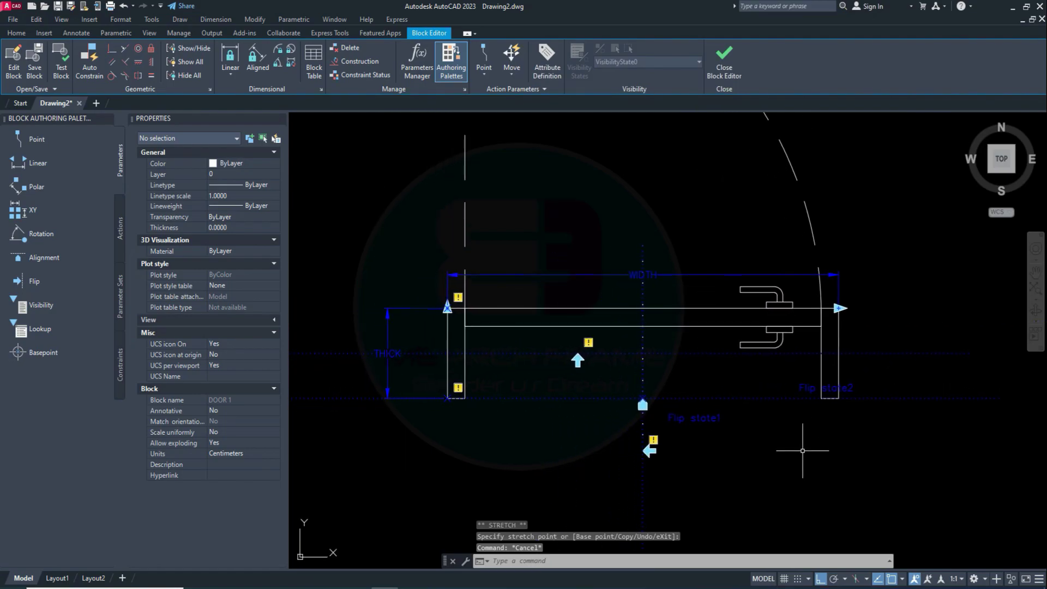
scroll(600, 377, down, 2)
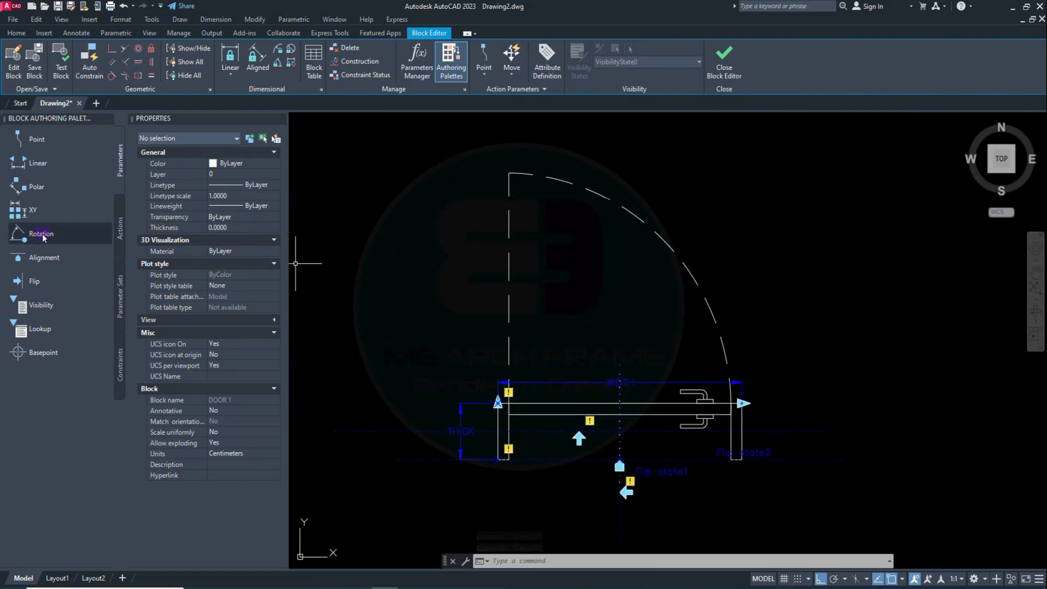
click(63, 305)
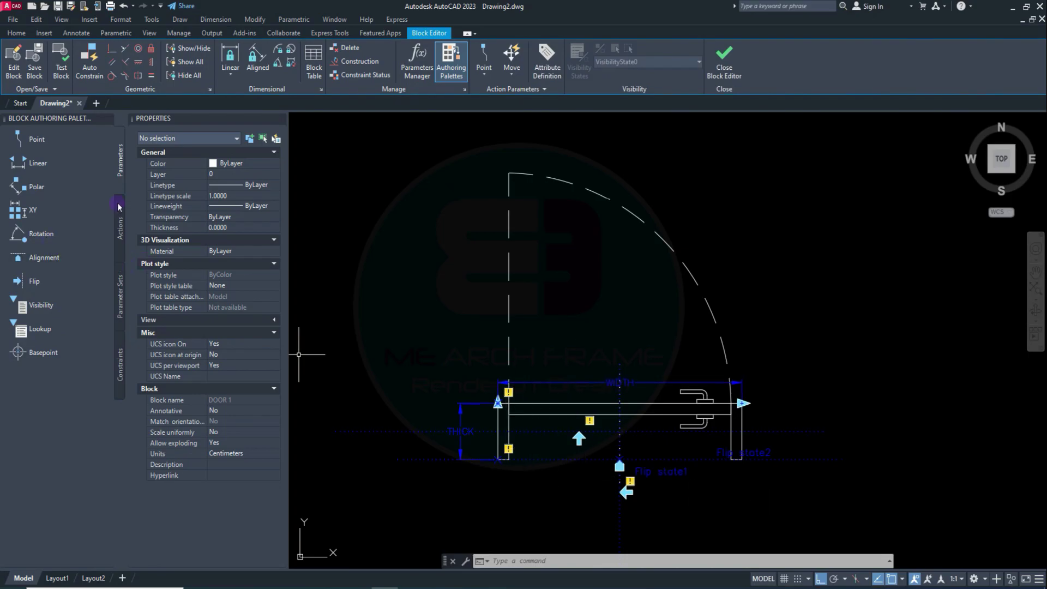
click(121, 228)
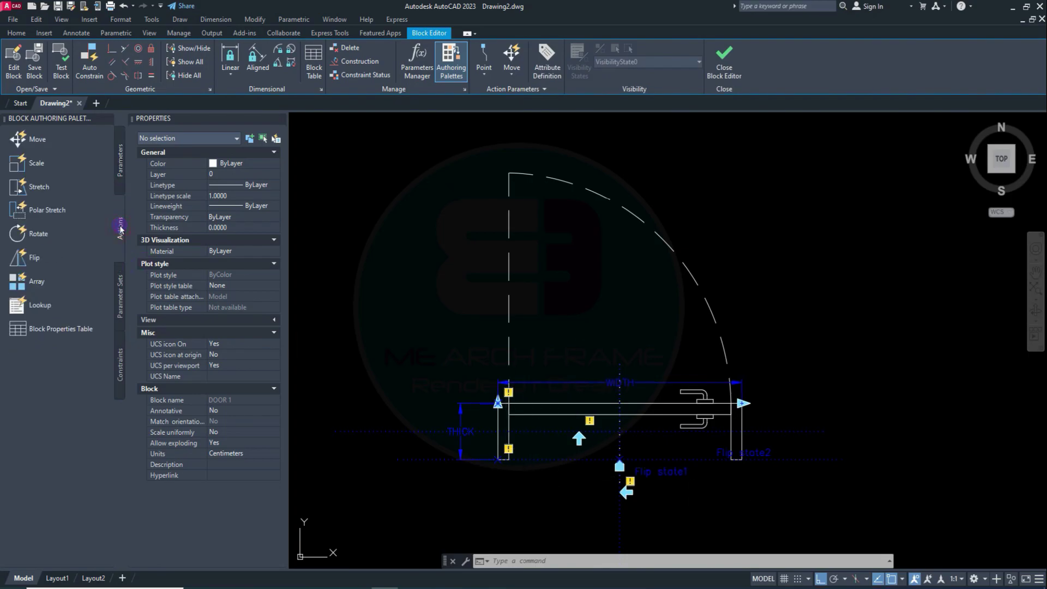
click(39, 188)
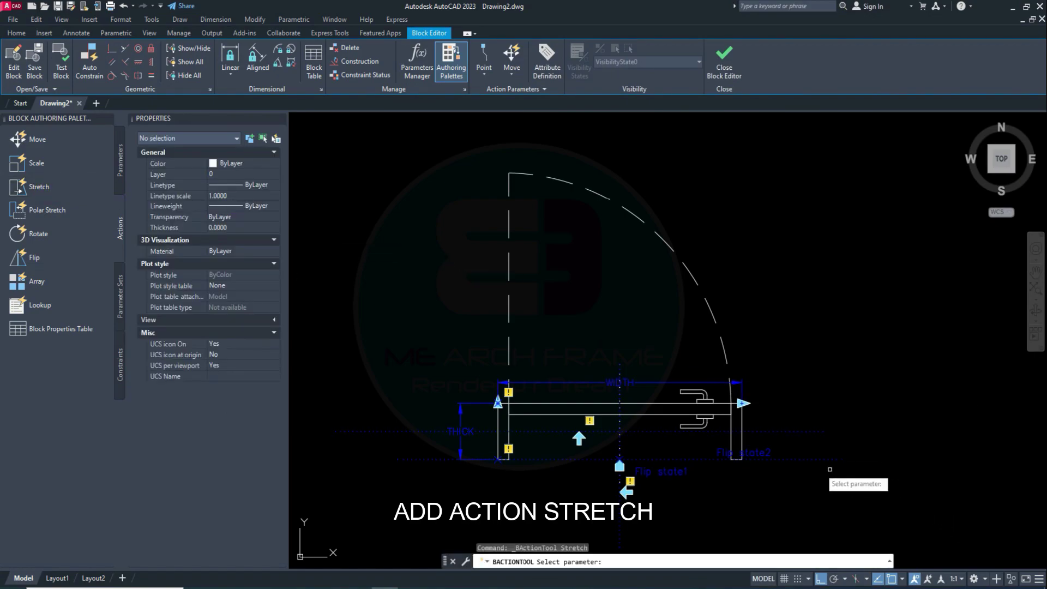
click(610, 383)
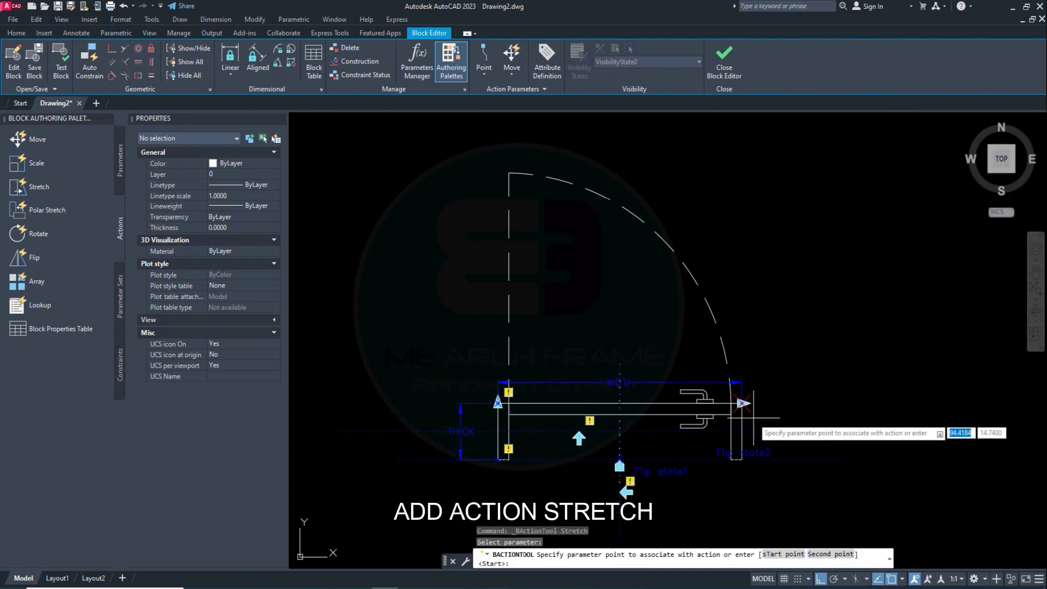
click(743, 403)
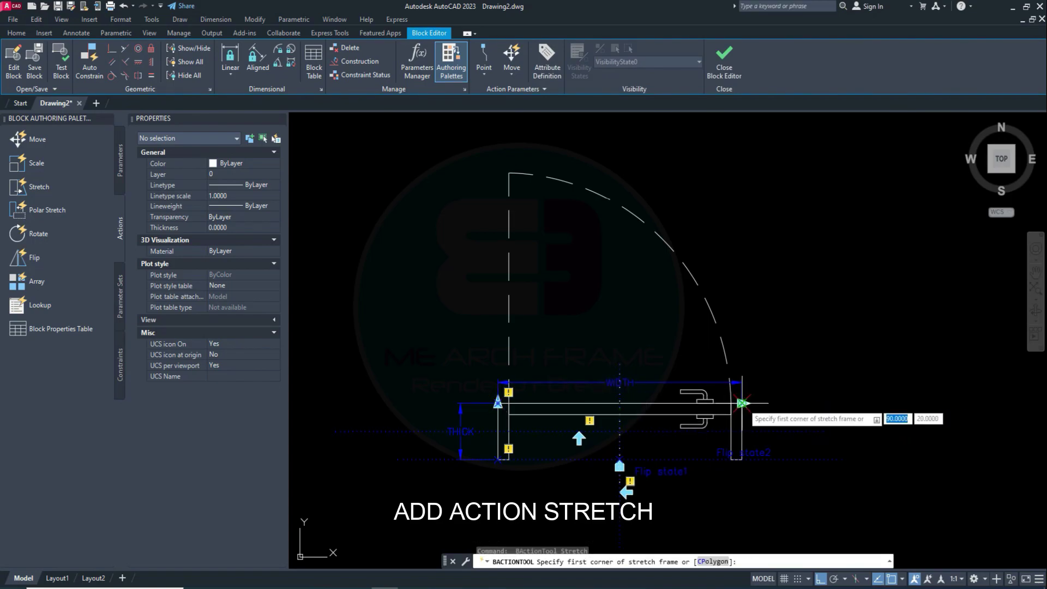
Step: Frame the door's right end and select the right jamb, handle and leaf to stretch
click(873, 495)
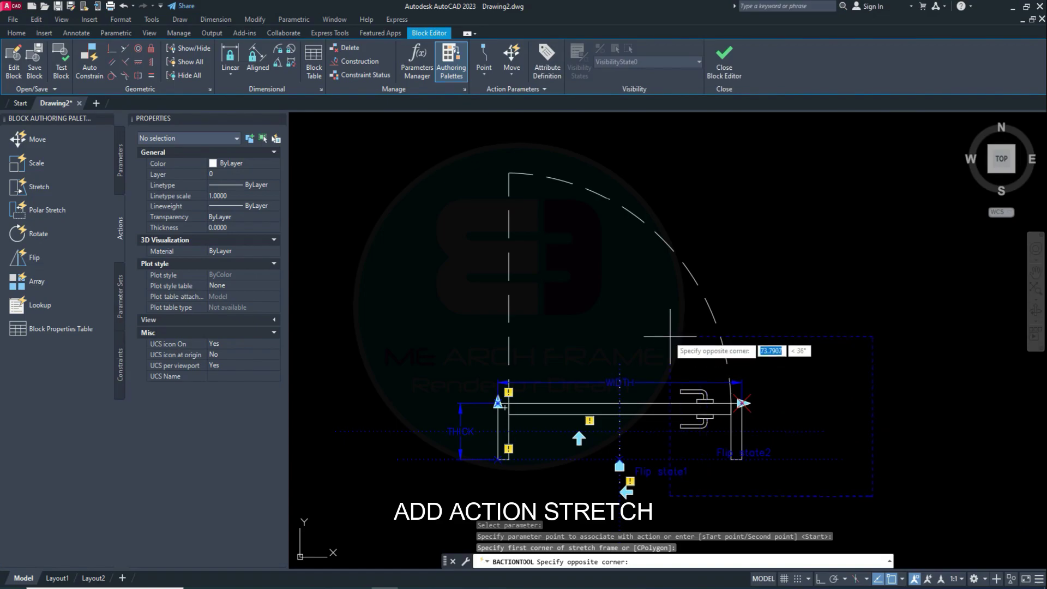
click(654, 325)
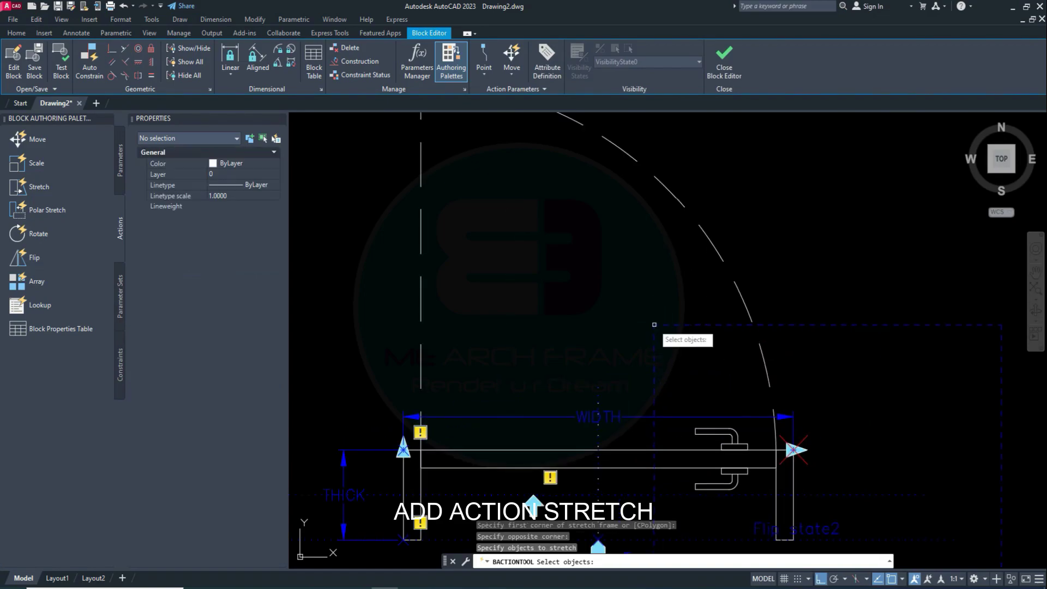
scroll(654, 337, down, 2)
scroll(702, 383, up, 2)
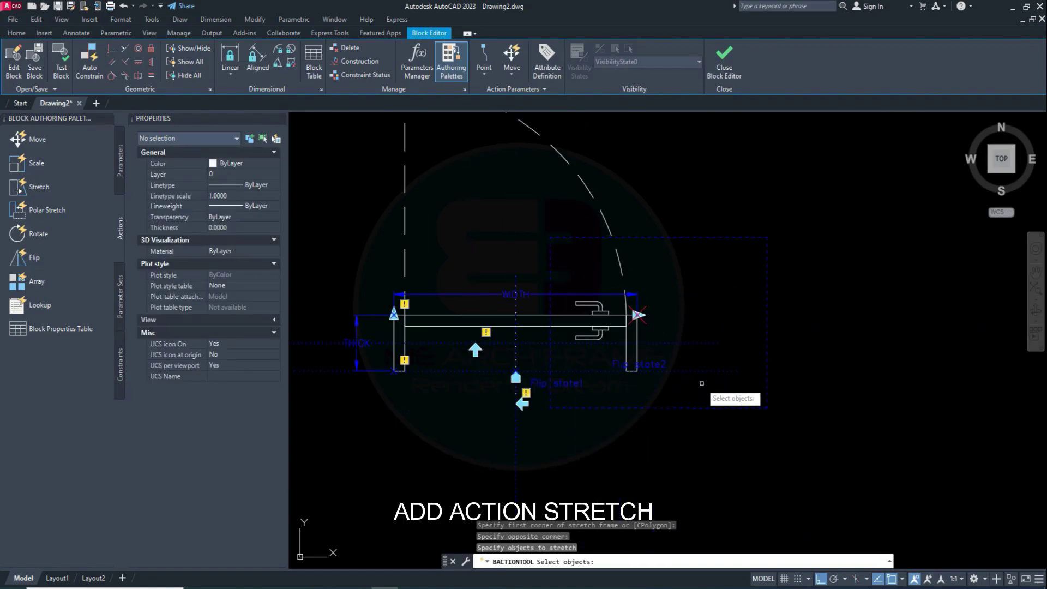
click(563, 272)
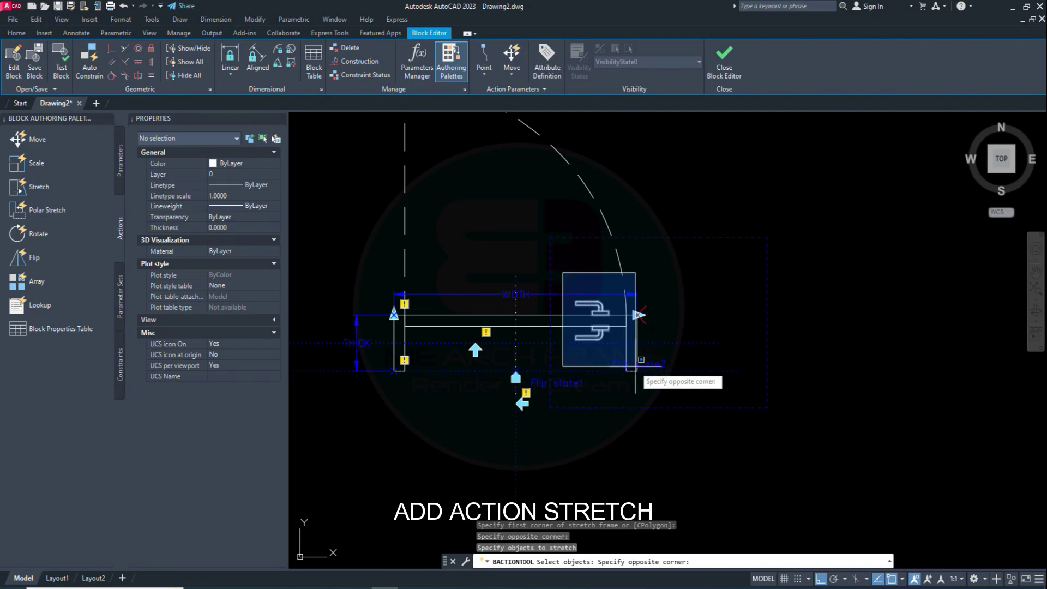
click(657, 378)
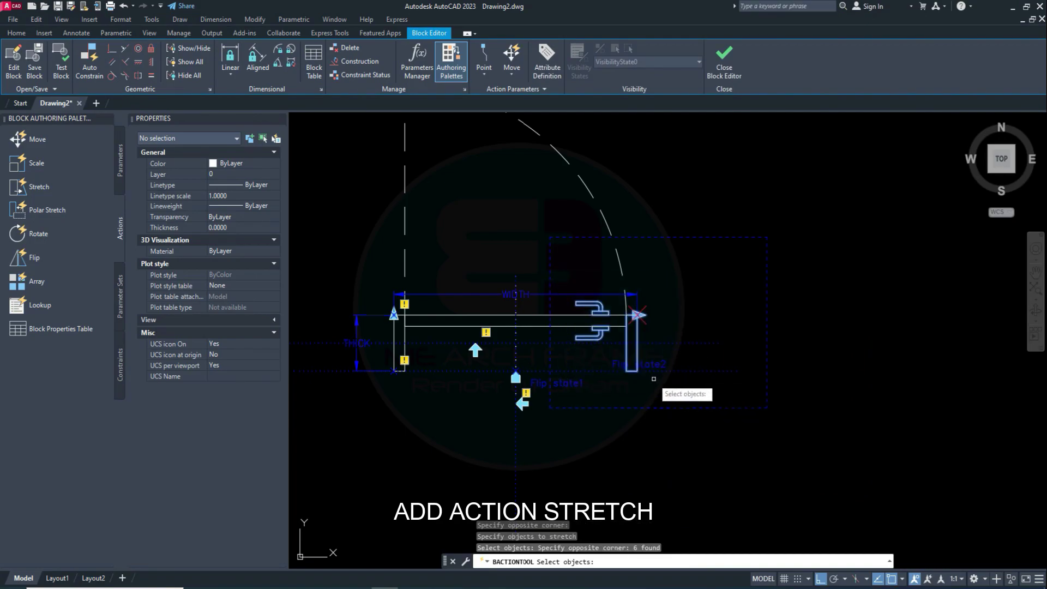
click(577, 338)
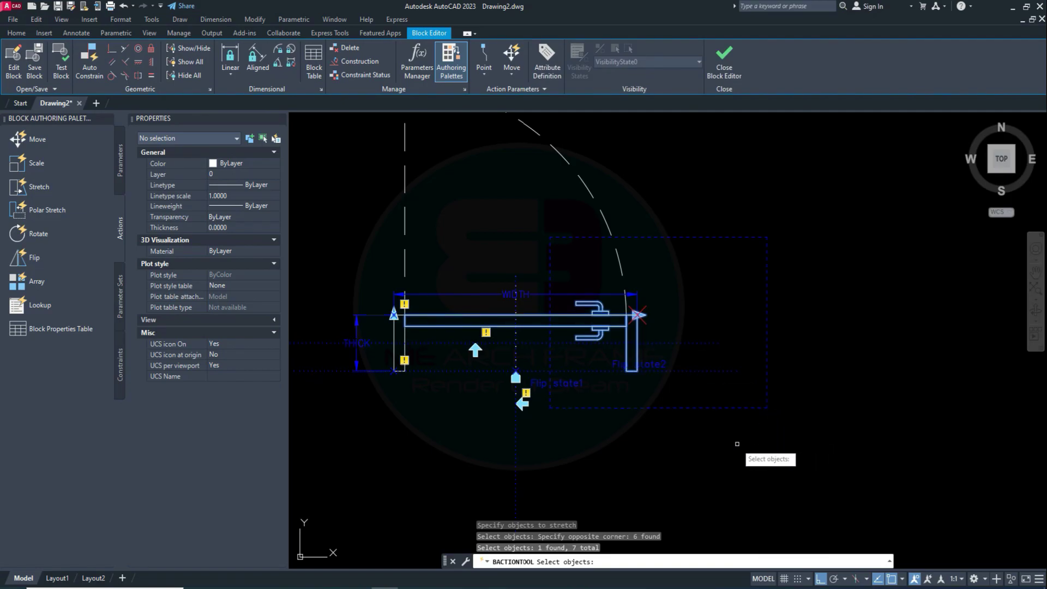
key(Return)
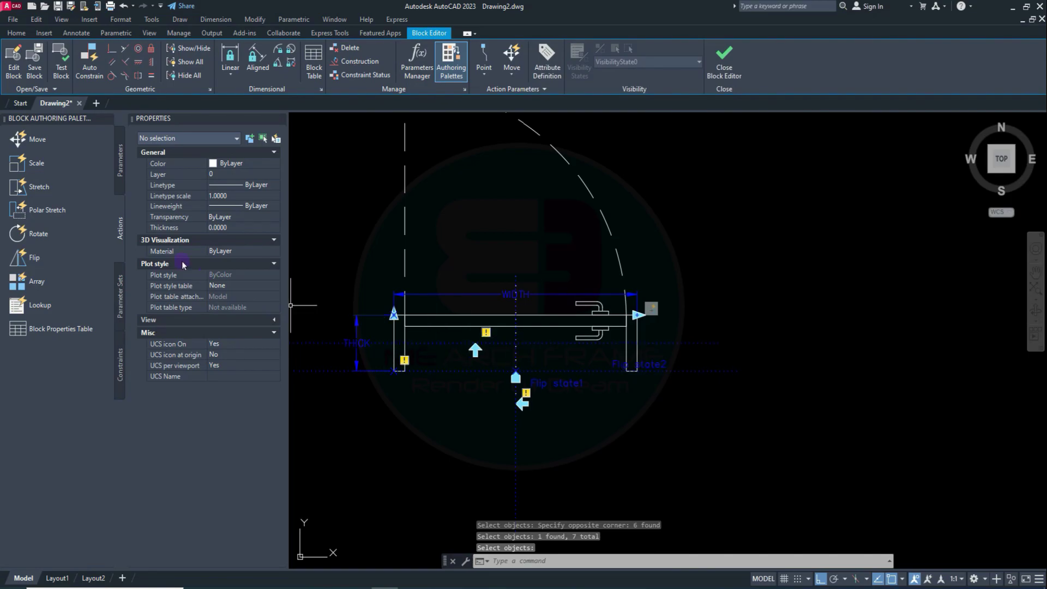
click(38, 186)
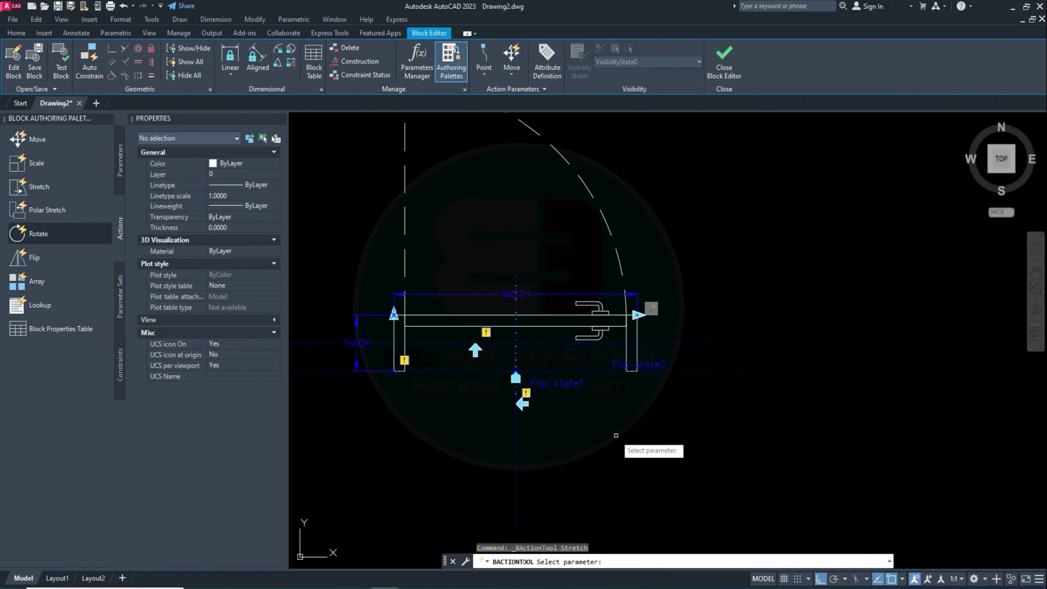
Step: Start an attribute definition with tag D1 and prompt DOOR
scroll(620, 437, down, 2)
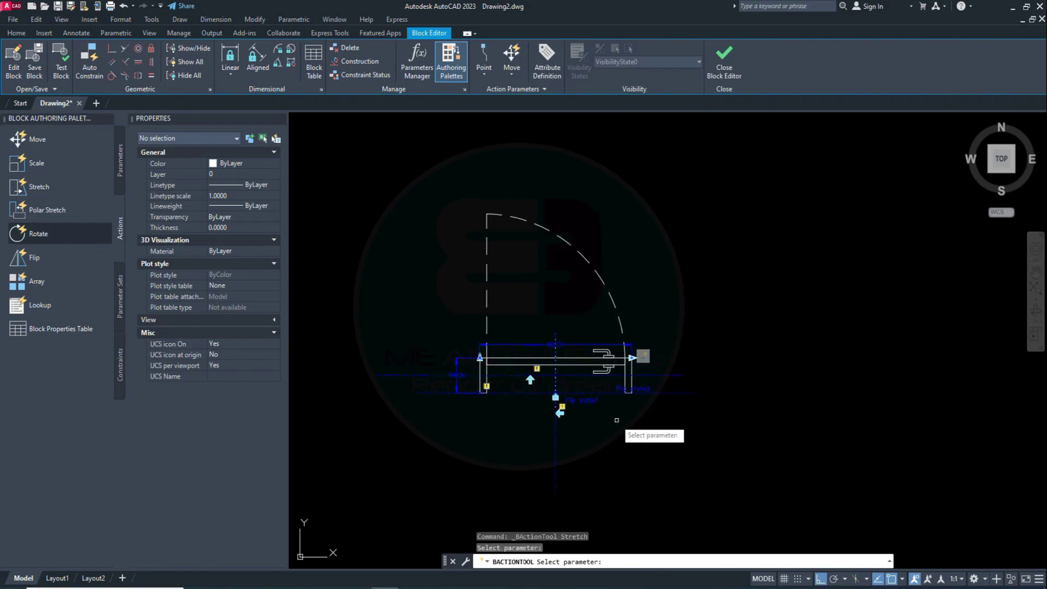
key(Escape)
middle_drag(508, 290, 530, 303)
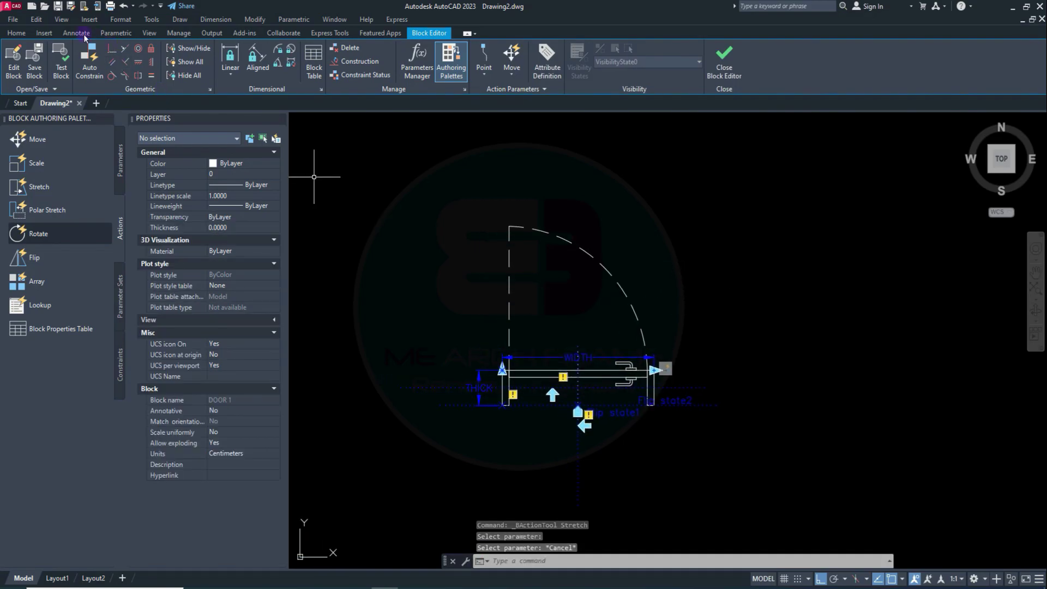
click(44, 33)
click(110, 57)
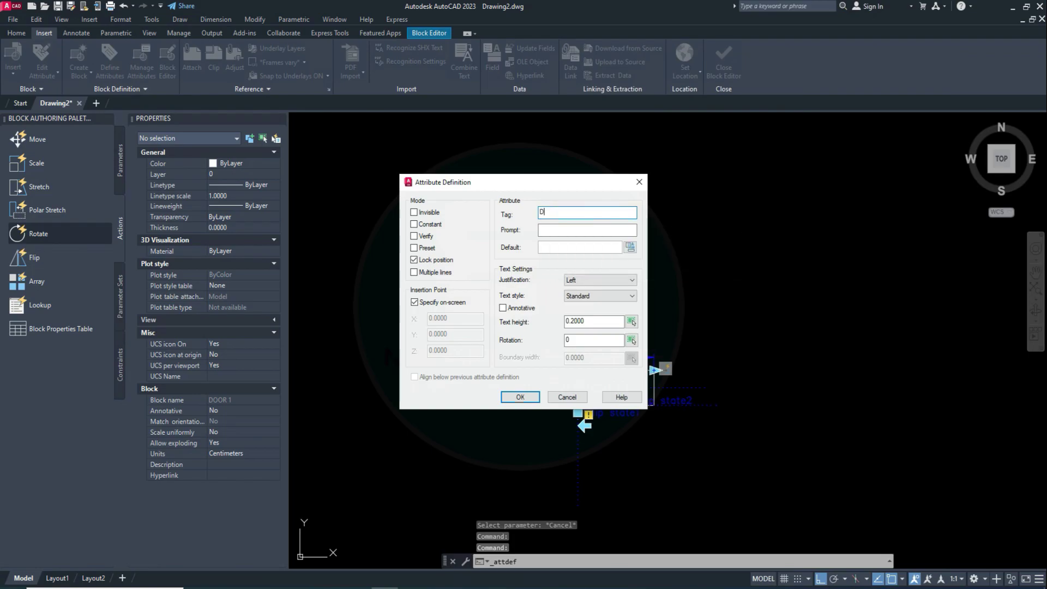
text(D1)
click(552, 232)
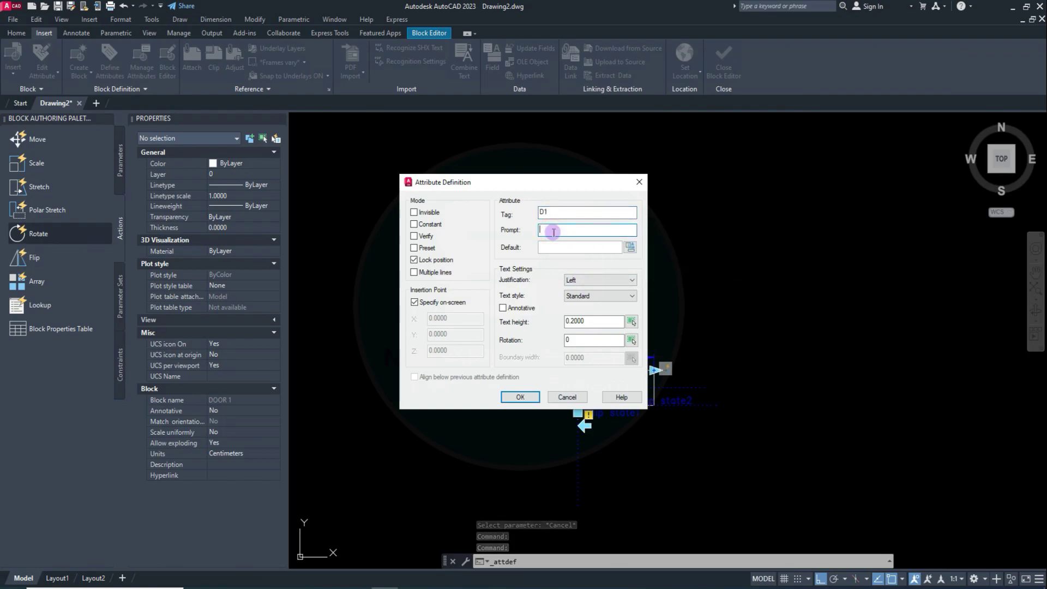
text(DOOR)
key(Tab)
text(D1)
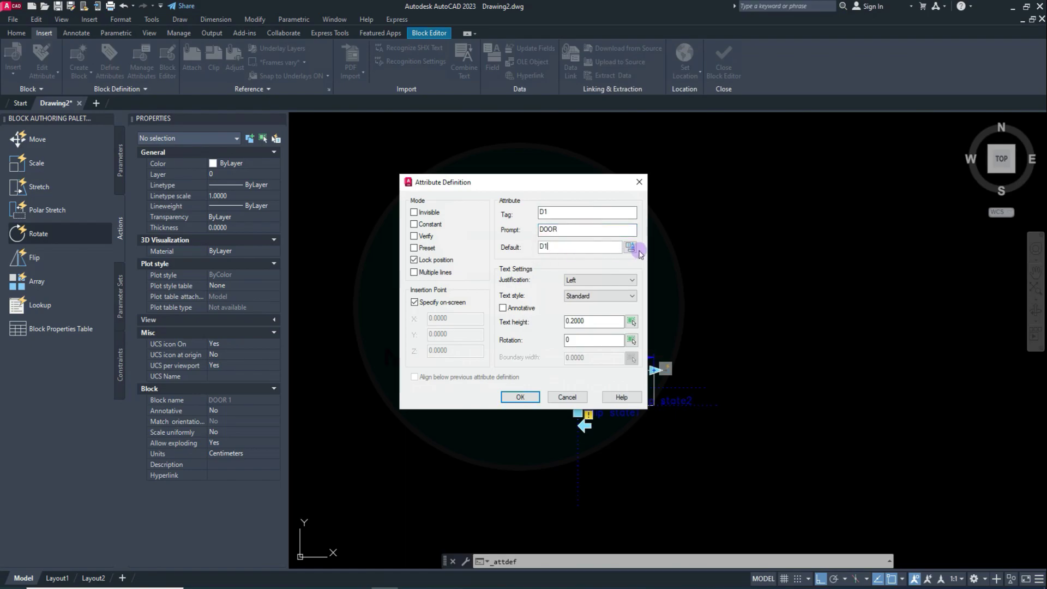
Step: Set Middle center justification and text height 8, then place the attribute below the door
click(600, 281)
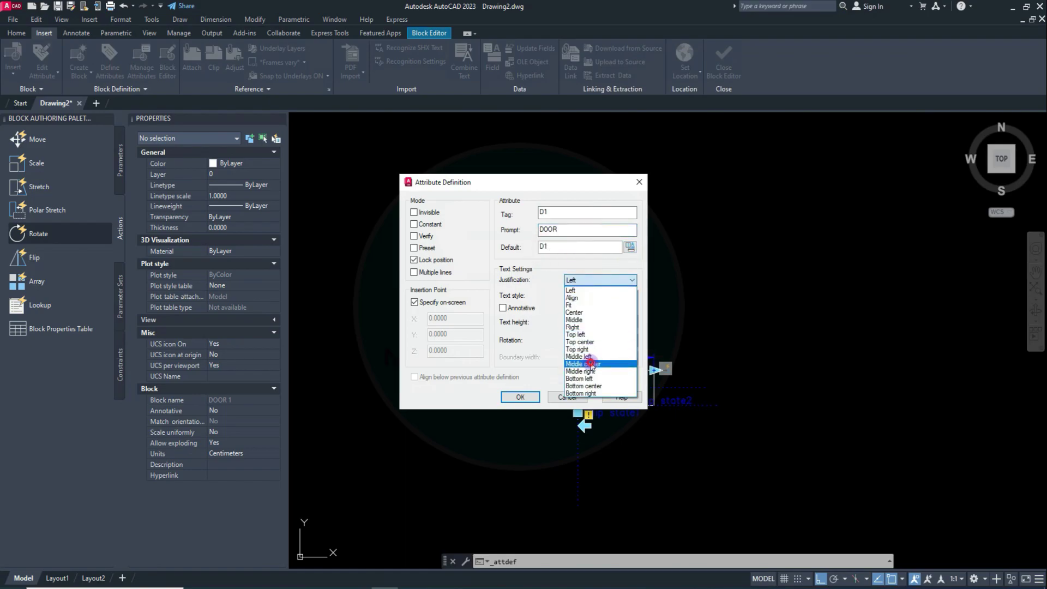
click(592, 364)
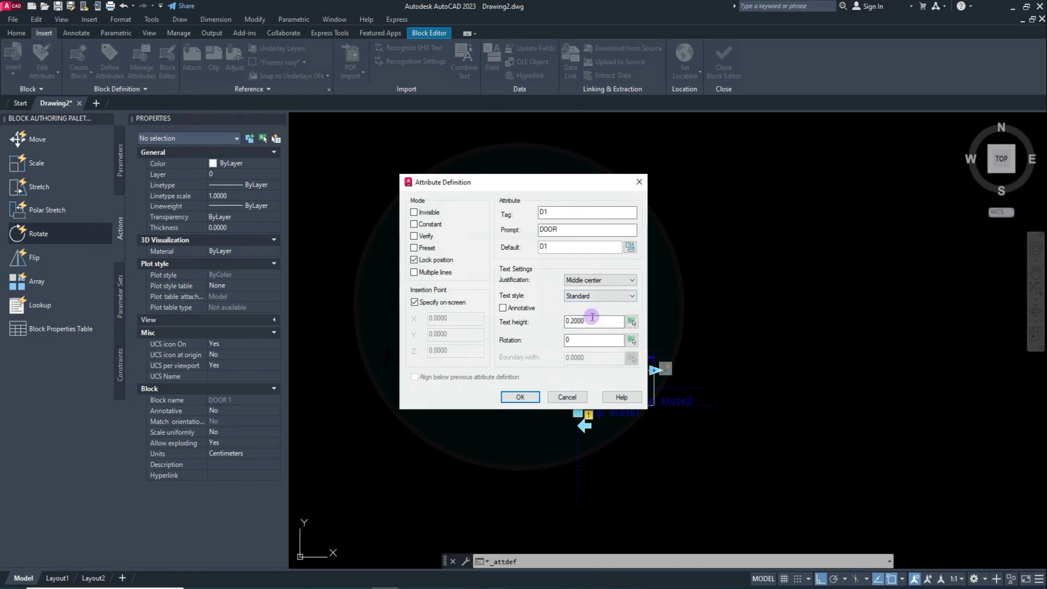
drag(592, 317, 551, 317)
text(8)
click(575, 342)
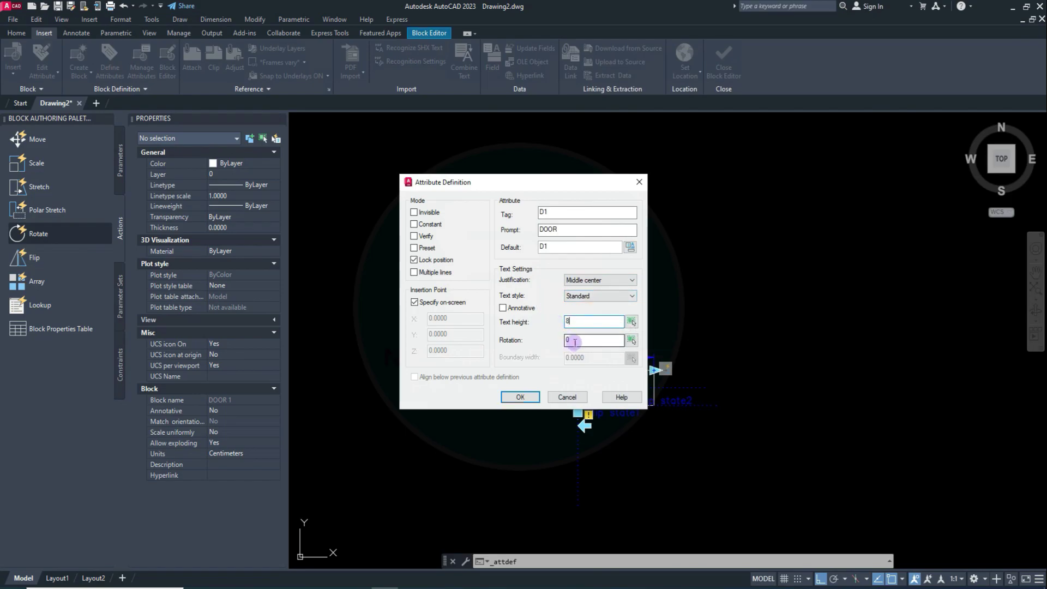
click(520, 398)
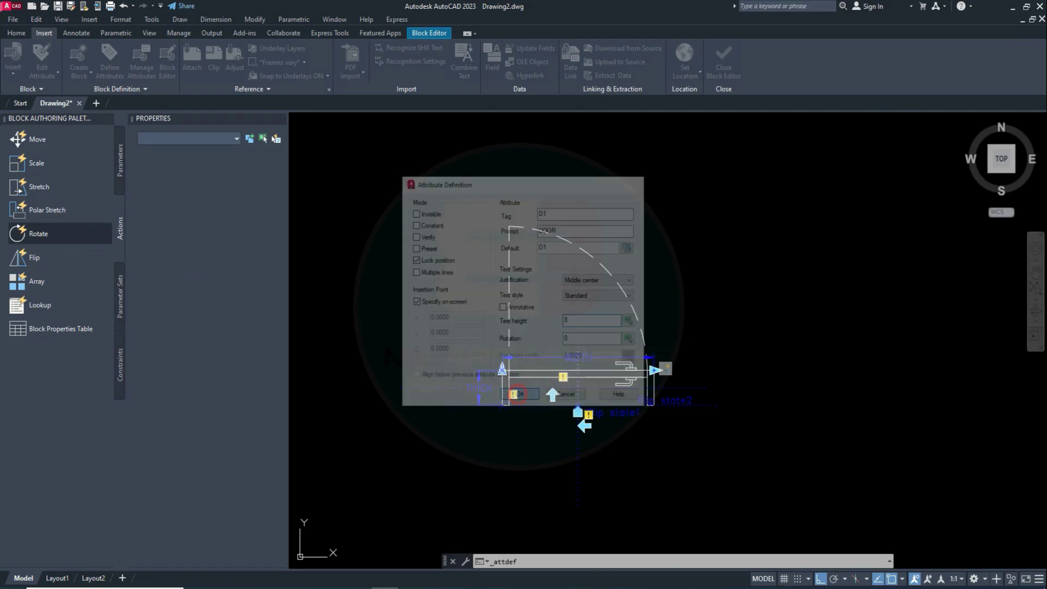
click(532, 418)
scroll(535, 417, up, 3)
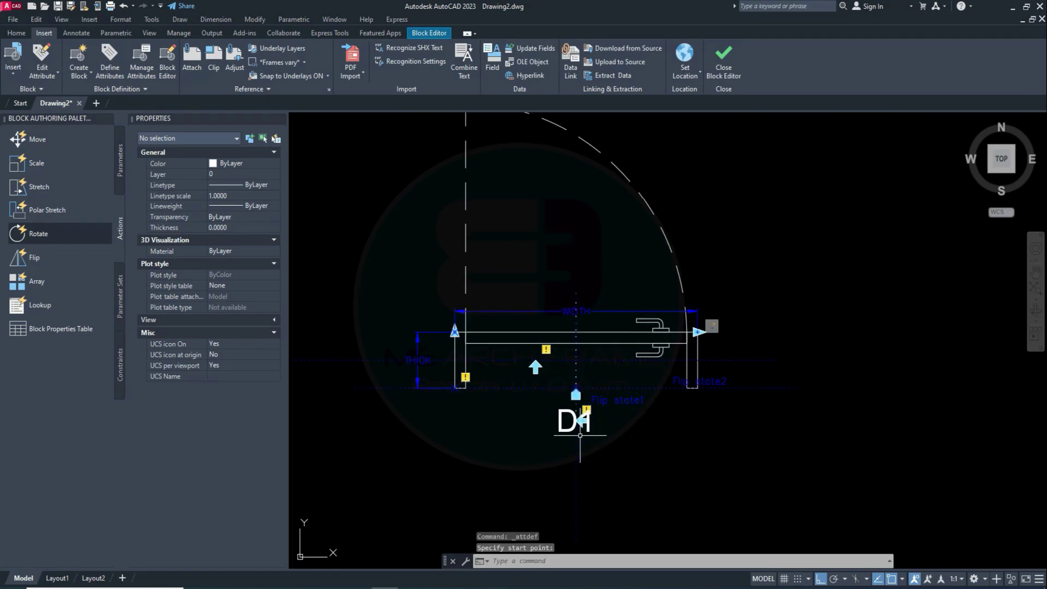
scroll(537, 416, up, 5)
scroll(524, 429, down, 5)
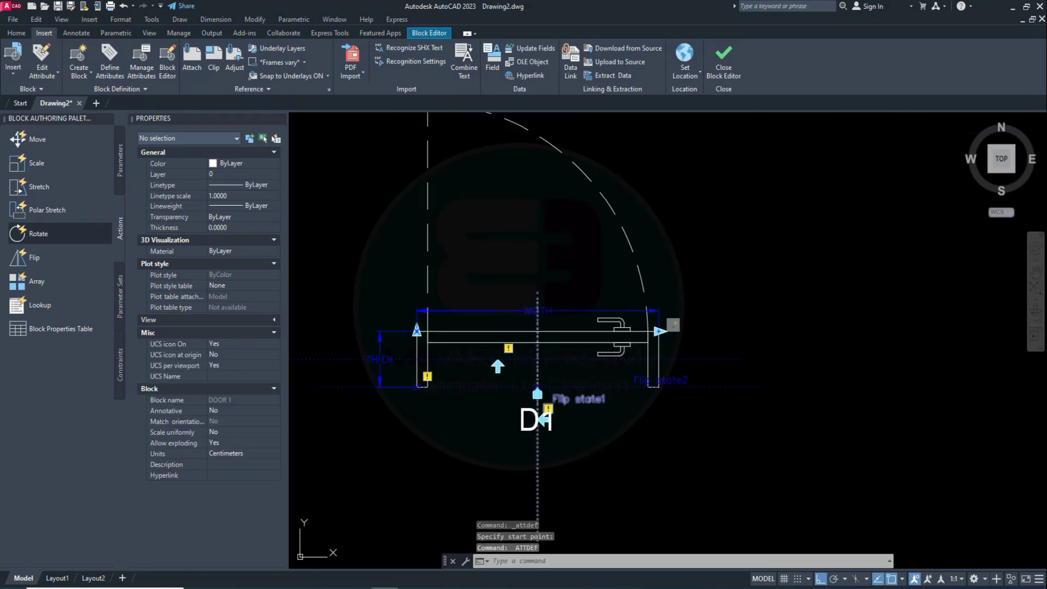
Step: Define a WIDTH attribute with a BlockPlaceholder WIDTH field default, Middle center, rotation 90
key(Return)
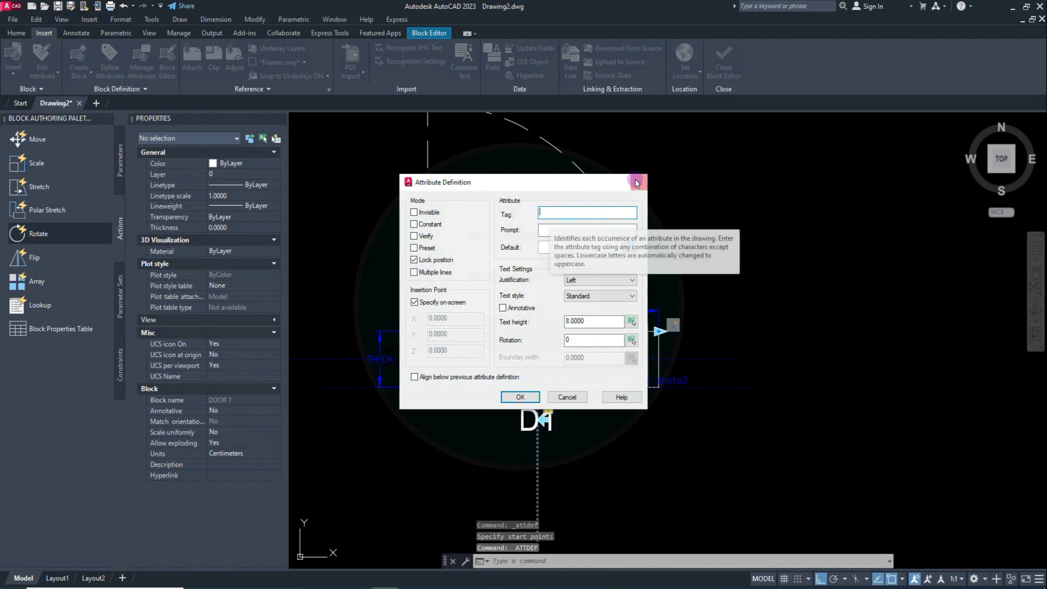
key(Escape)
click(110, 60)
text(WIDTH)
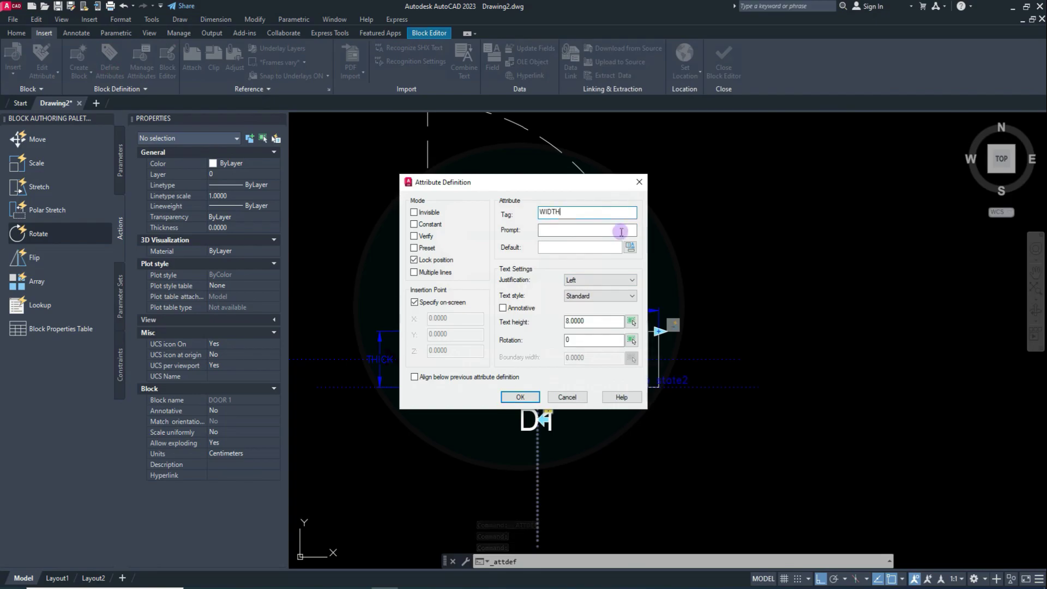
click(592, 229)
text(DOOR WIDTH)
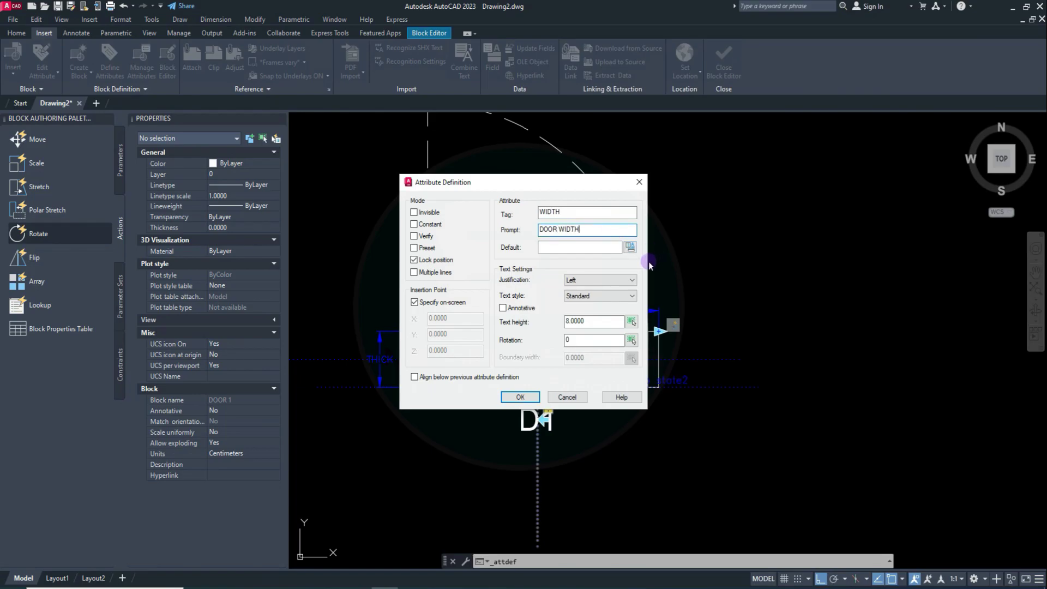
click(631, 248)
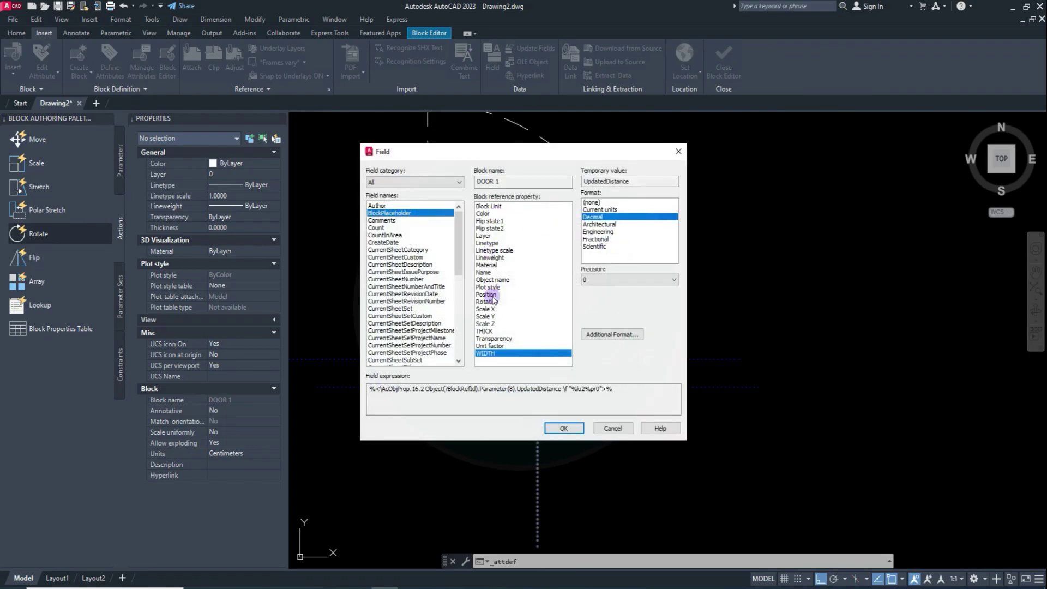
click(384, 226)
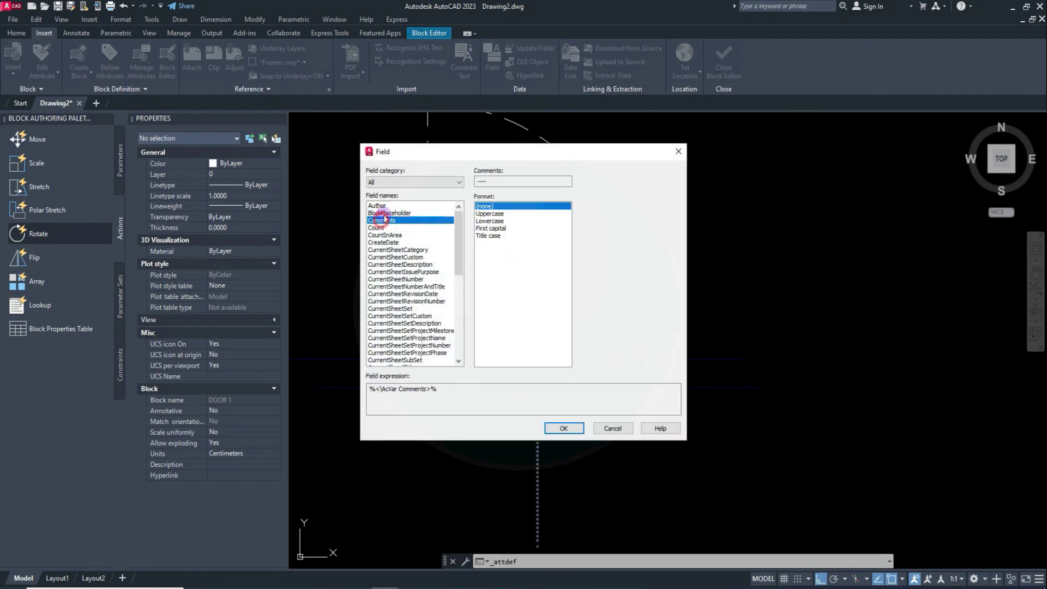
click(572, 428)
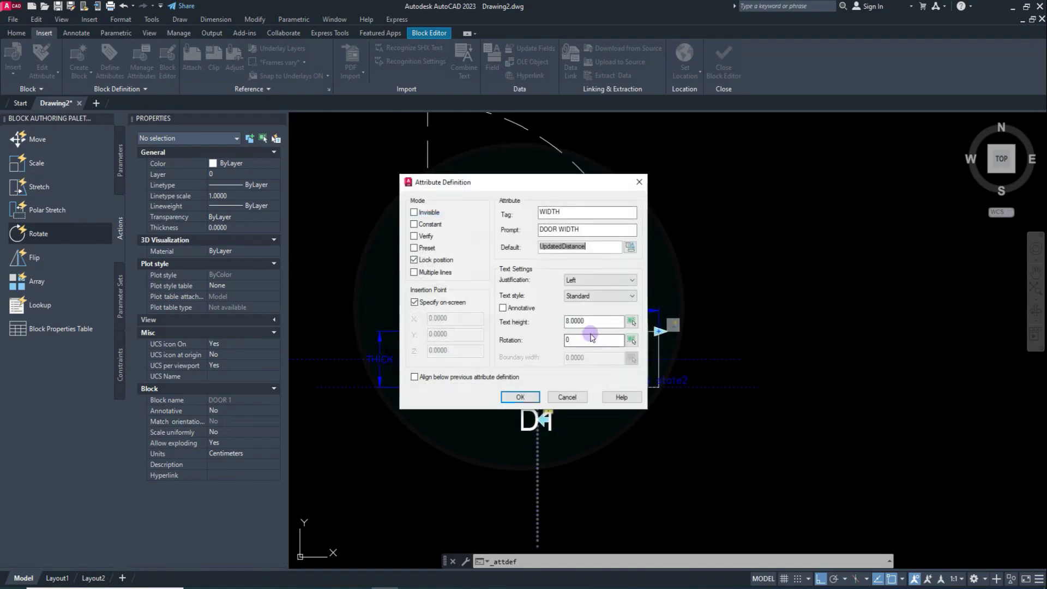
click(631, 280)
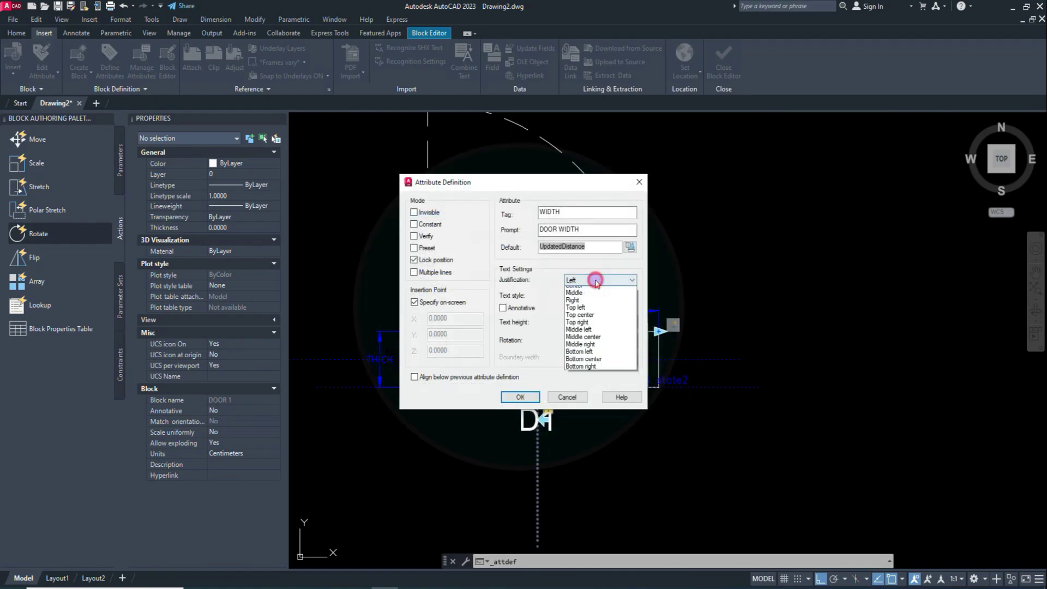
click(597, 369)
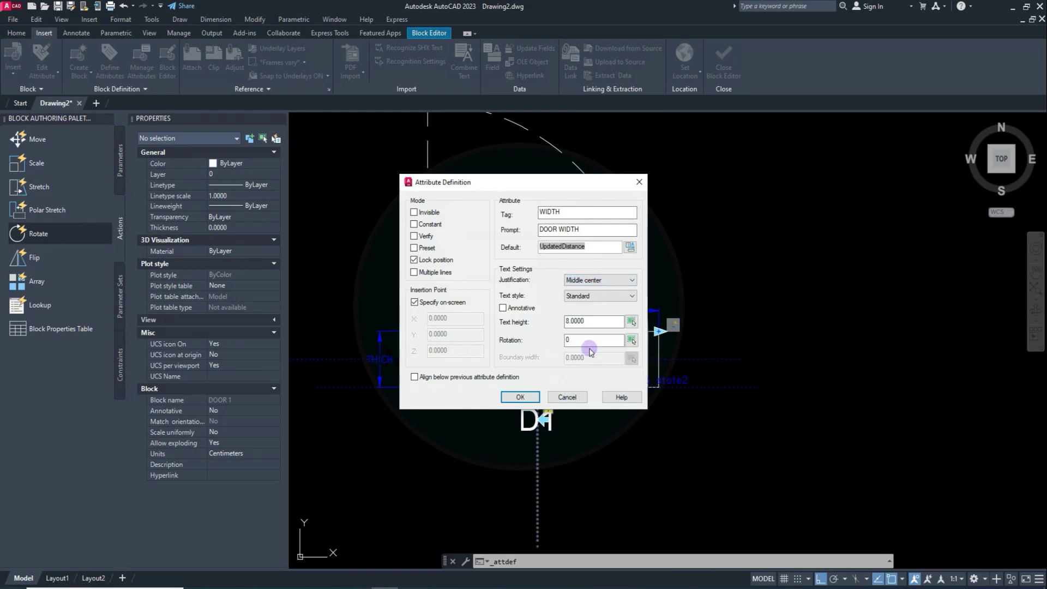
double_click(595, 340)
text(90)
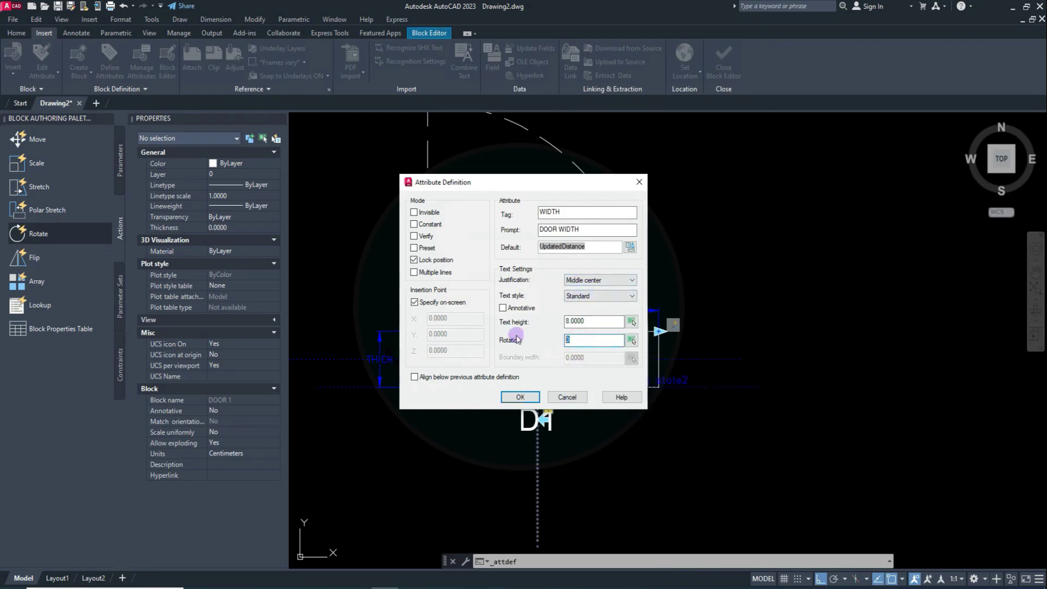
click(529, 398)
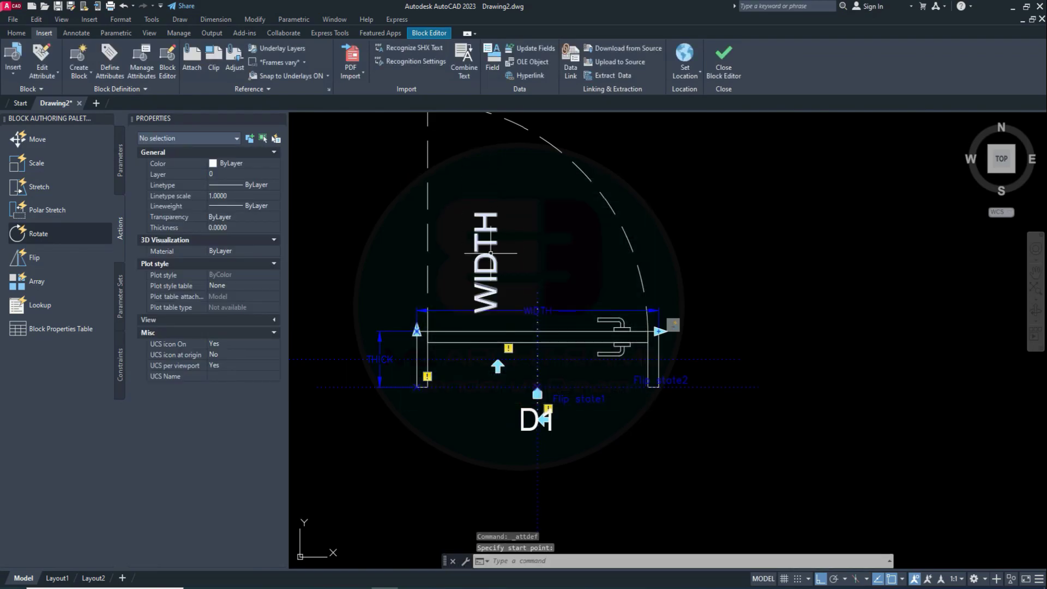
Step: Place the WIDTH attribute above the door leaf and move it right and up
click(486, 262)
drag(546, 240, 469, 305)
middle_drag(611, 229, 611, 320)
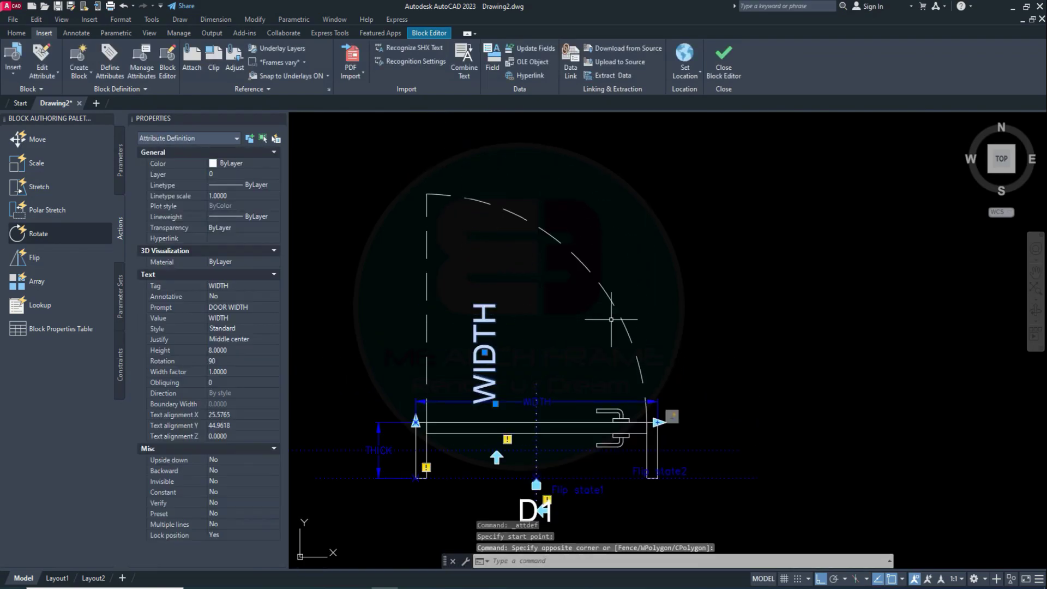
text(m)
key(Return)
click(708, 314)
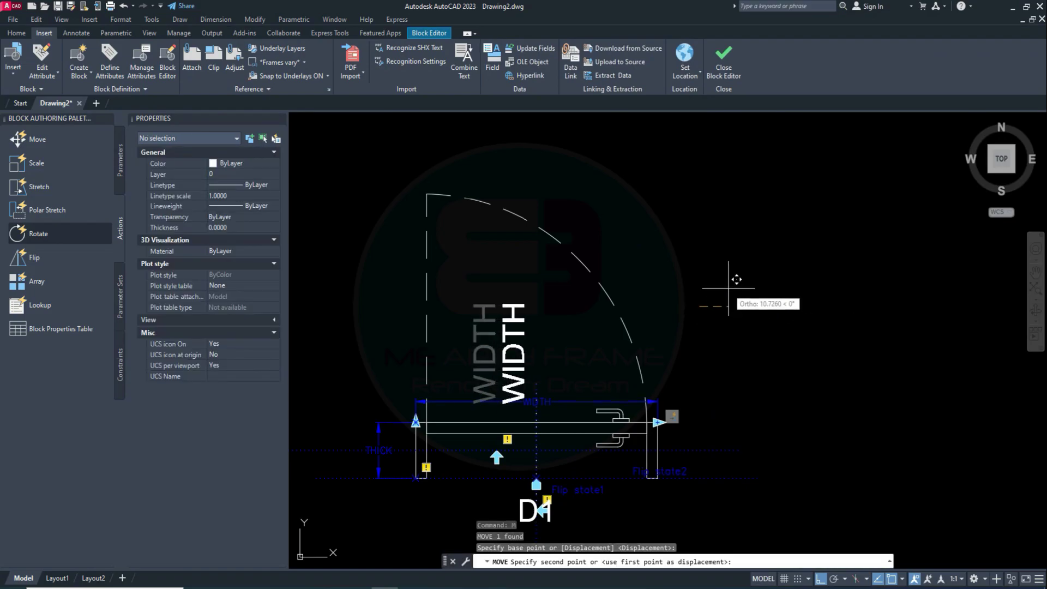
click(734, 262)
click(519, 306)
text(m)
key(Return)
click(654, 300)
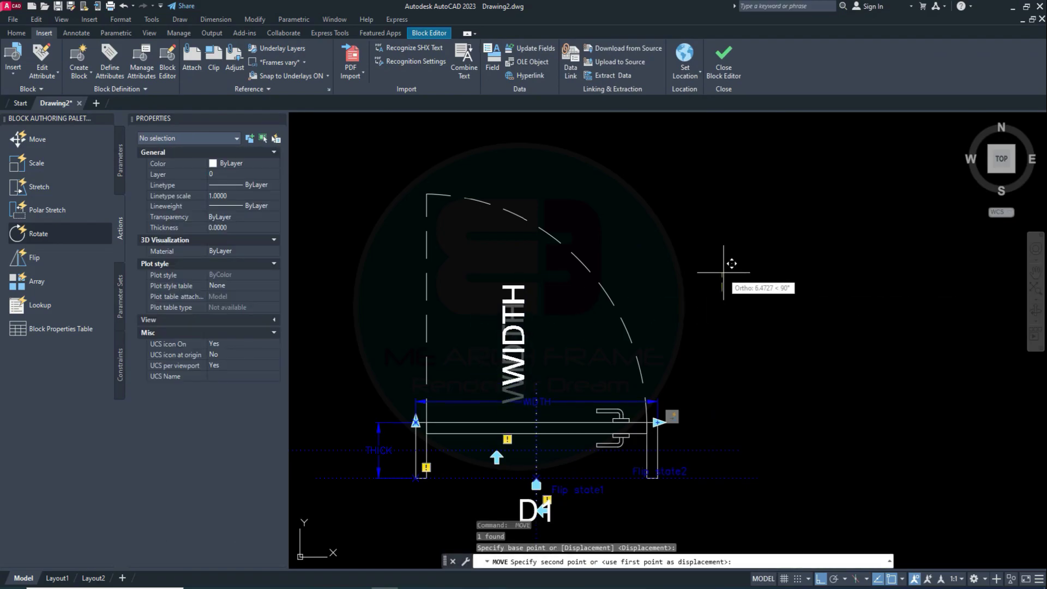
click(654, 281)
Step: Nudge the WIDTH label slightly right into its final spot above the door
click(538, 295)
click(503, 319)
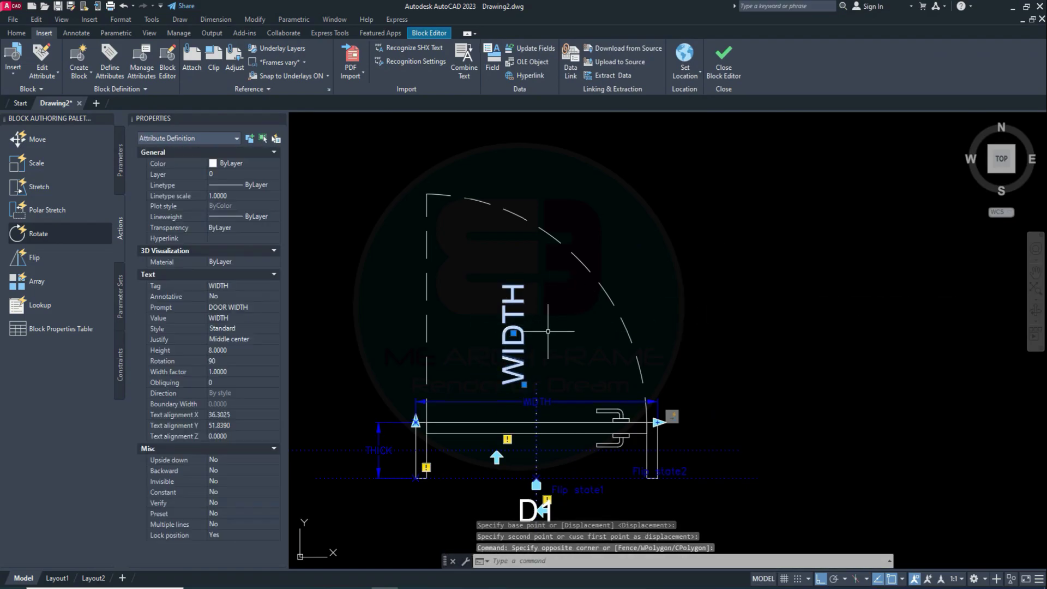
text(m)
key(Return)
scroll(549, 327, up, 3)
click(546, 341)
click(581, 382)
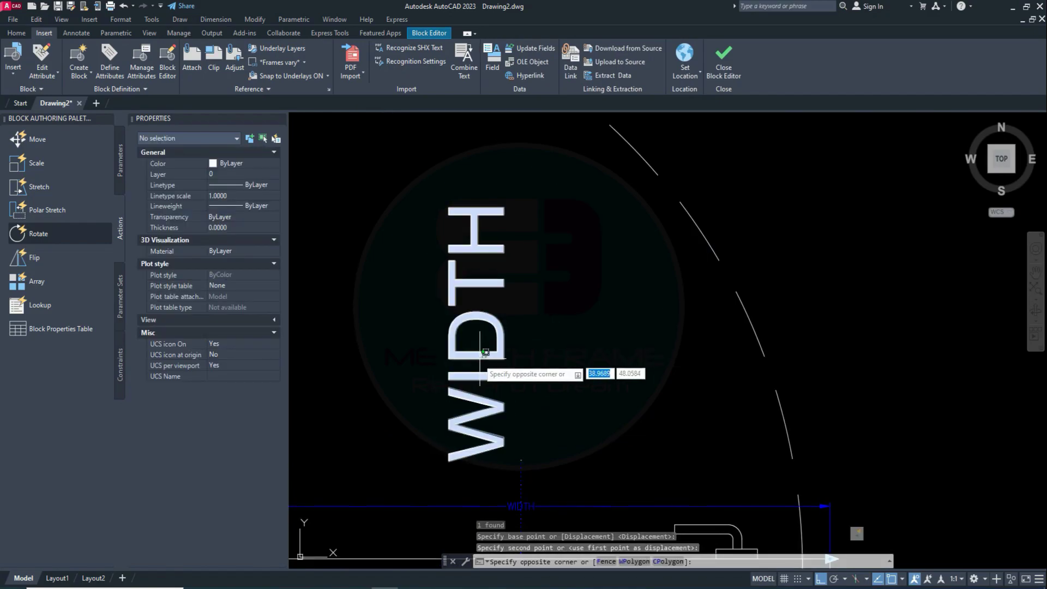
key(Escape)
click(123, 71)
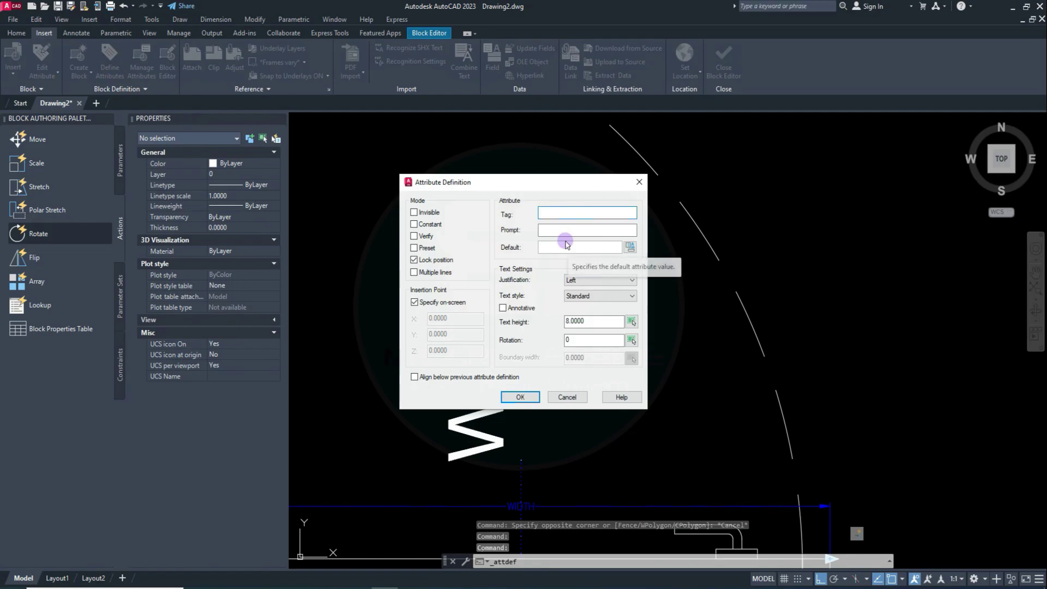
Step: Define the HEIGHT attribute (prompt DOOR HT, default 210) as Middle center, rotation 90
text(HEI)
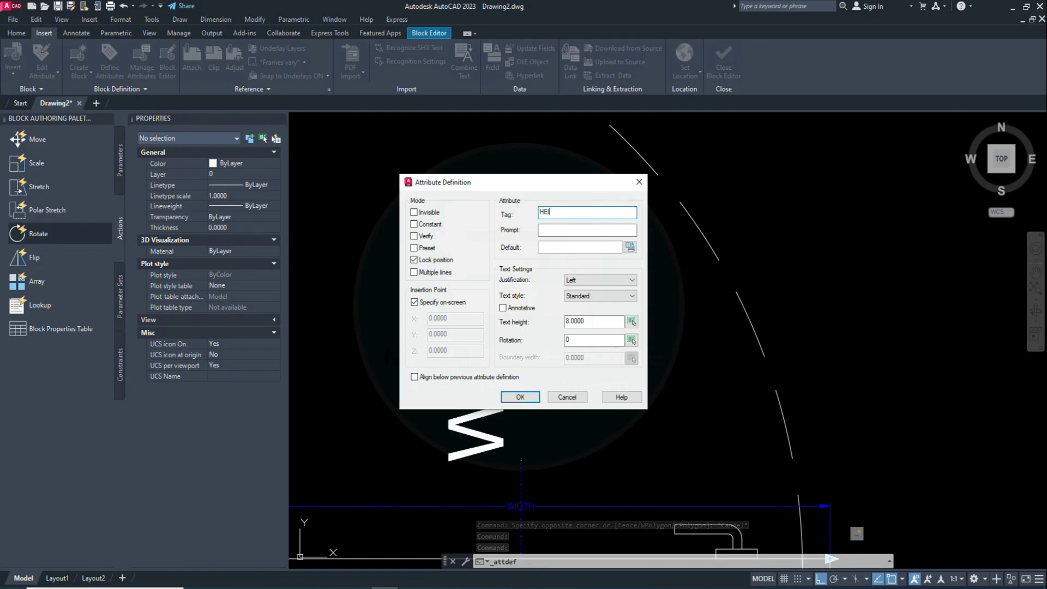
text(GHT)
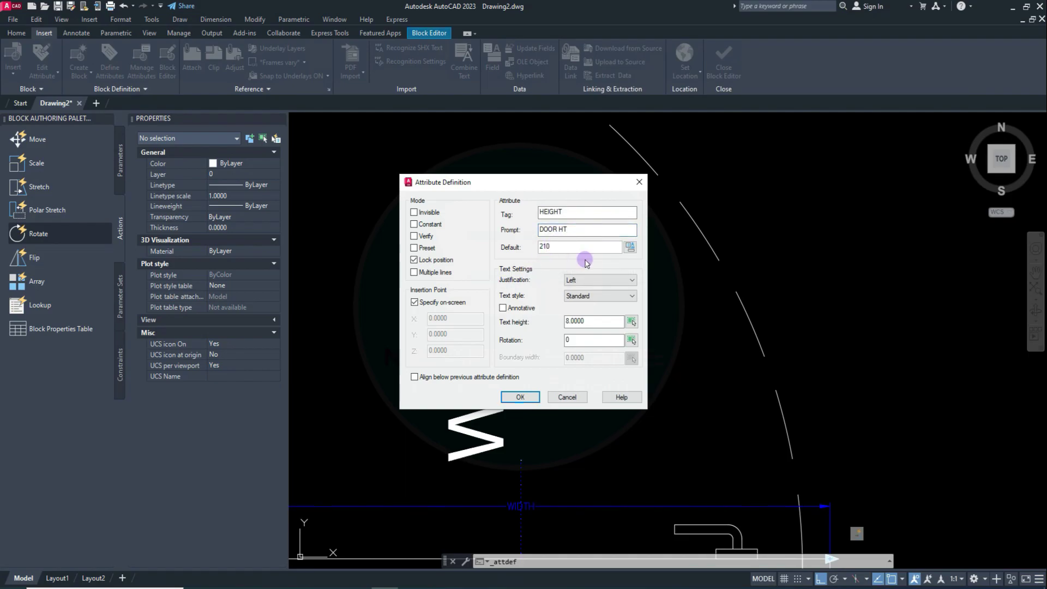
click(593, 282)
click(600, 364)
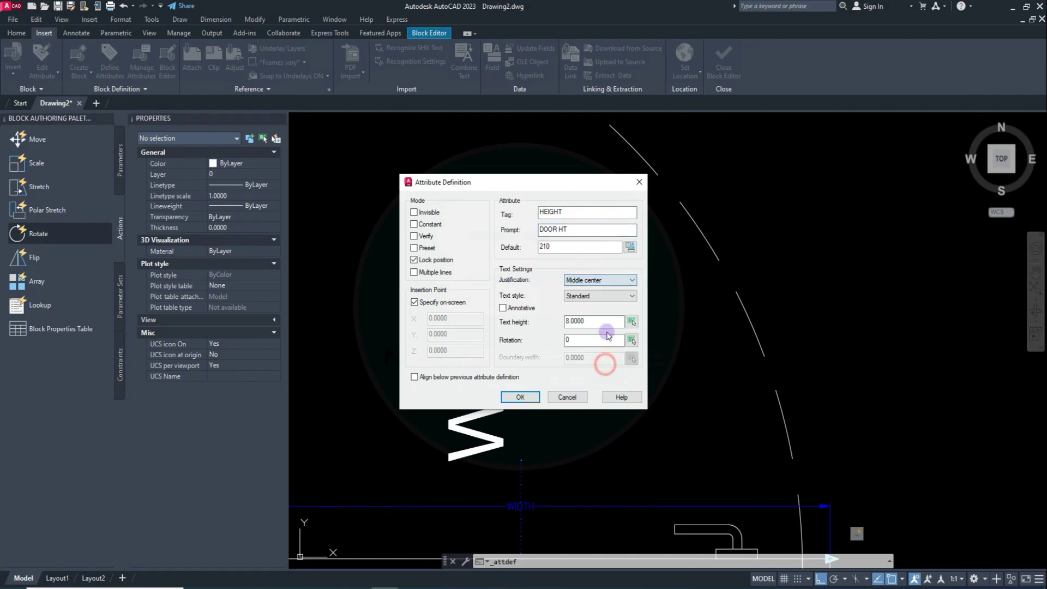
double_click(587, 339)
text(90)
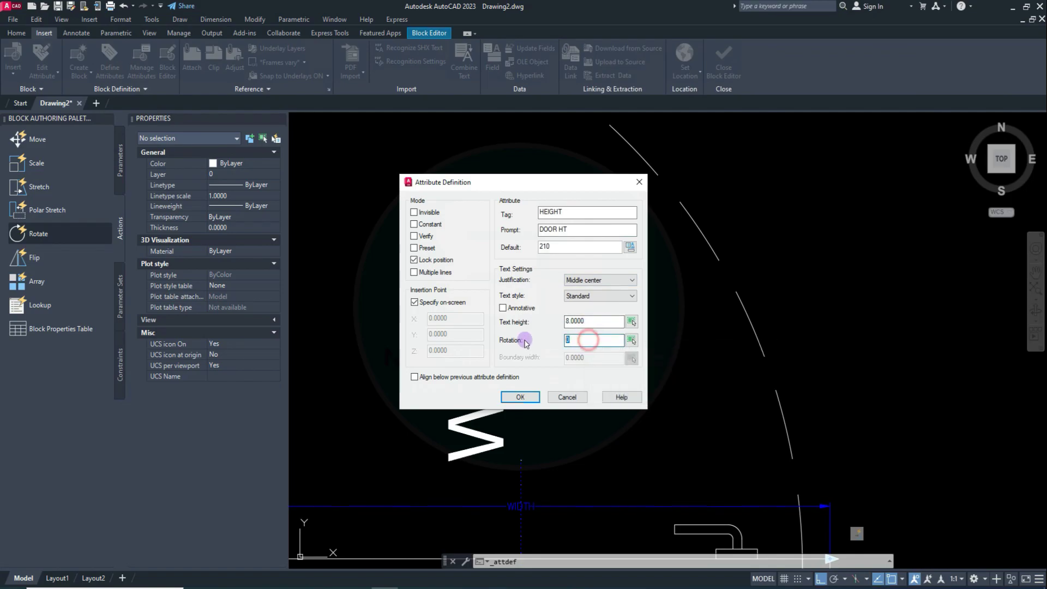
click(520, 398)
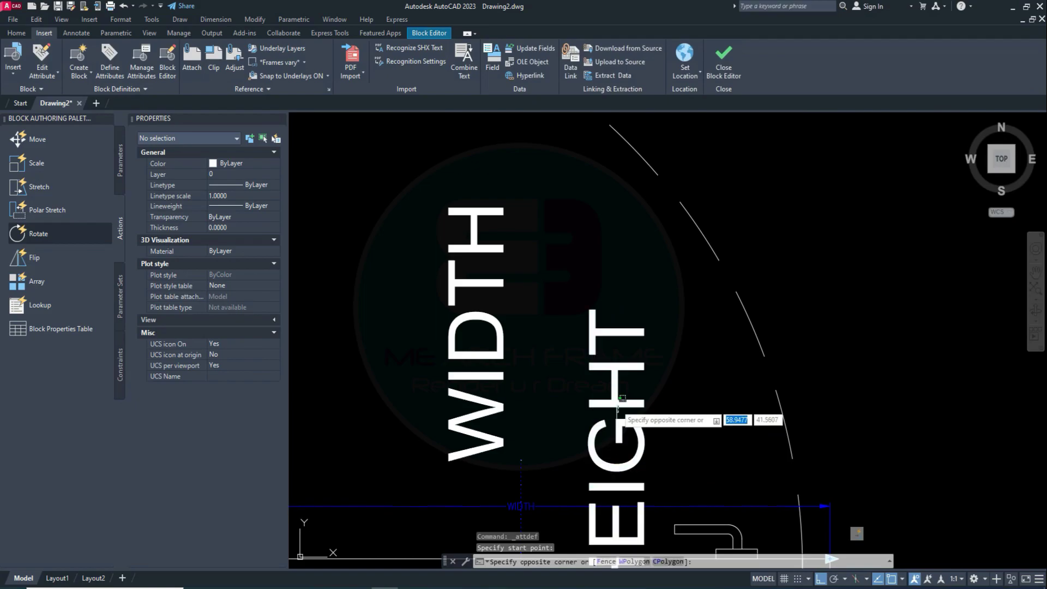
Step: Place the HEIGHT text and move it up to sit beside the WIDTH text
scroll(622, 398, down, 2)
click(550, 350)
text(m)
key(Return)
click(771, 379)
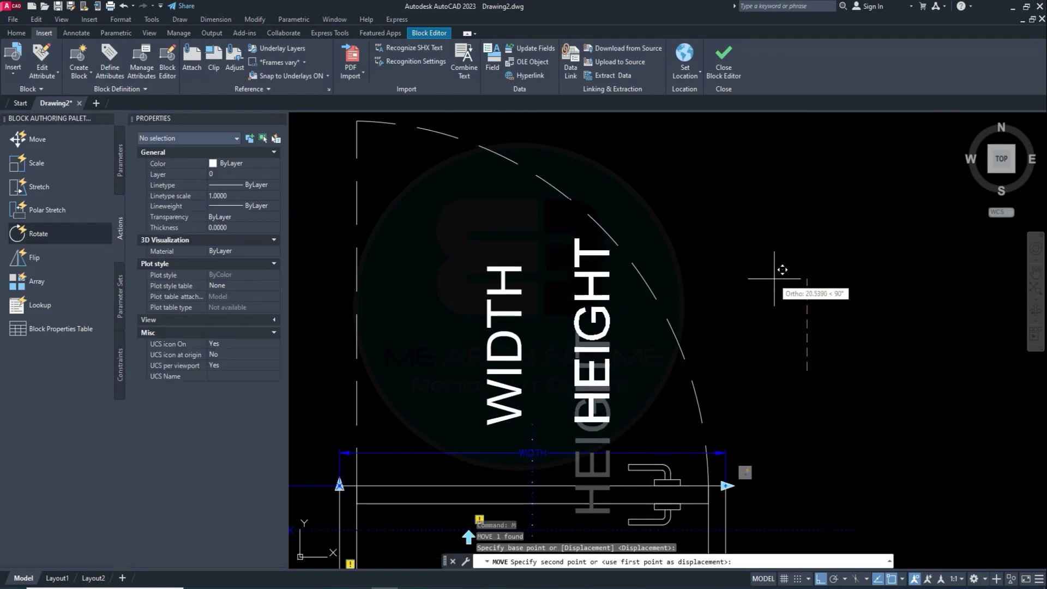
click(774, 278)
click(591, 327)
key(Return)
click(802, 284)
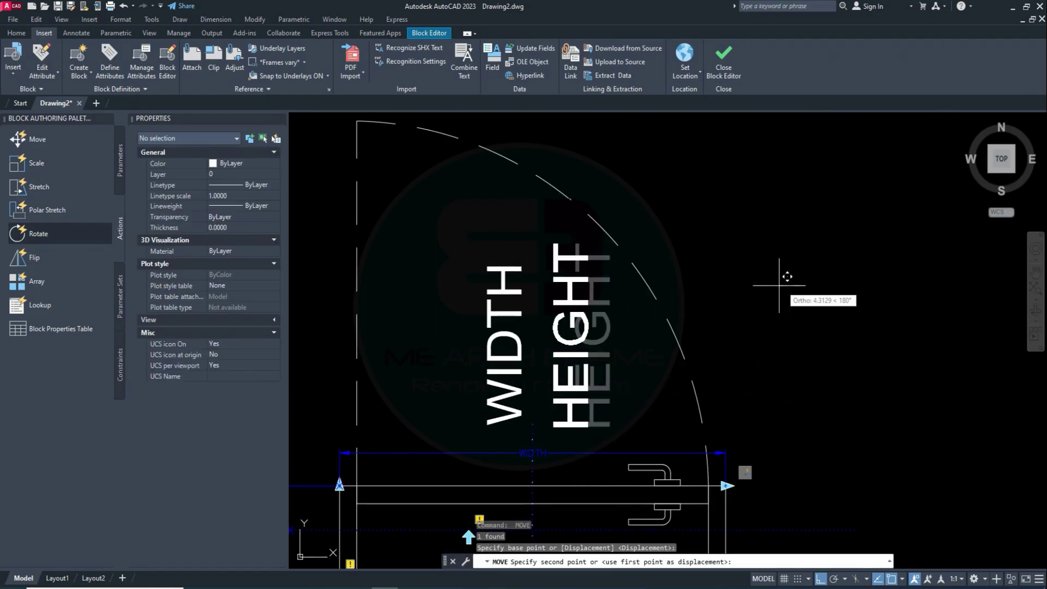
click(772, 285)
scroll(448, 233, down, 4)
Step: Begin a stretch action on the WIDTH parameter, accepting its far endpoint
scroll(448, 233, down, 2)
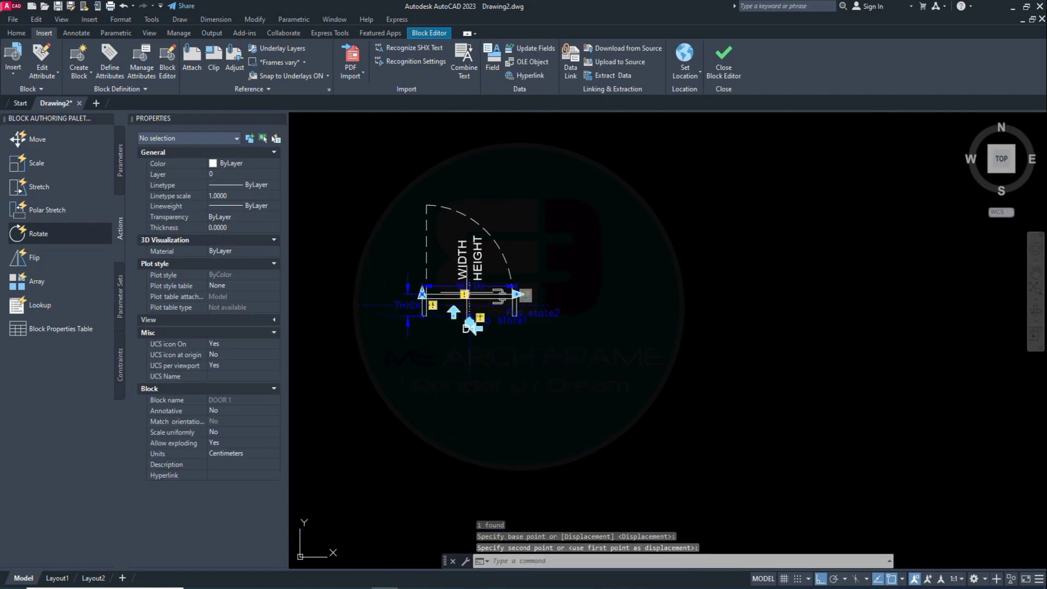
scroll(404, 221, up, 2)
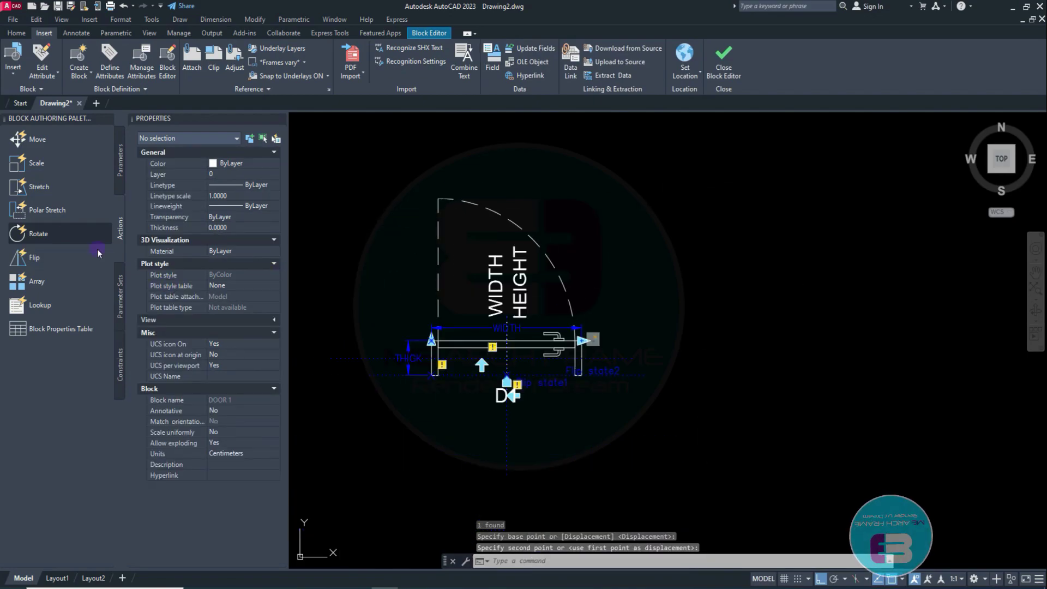
click(38, 187)
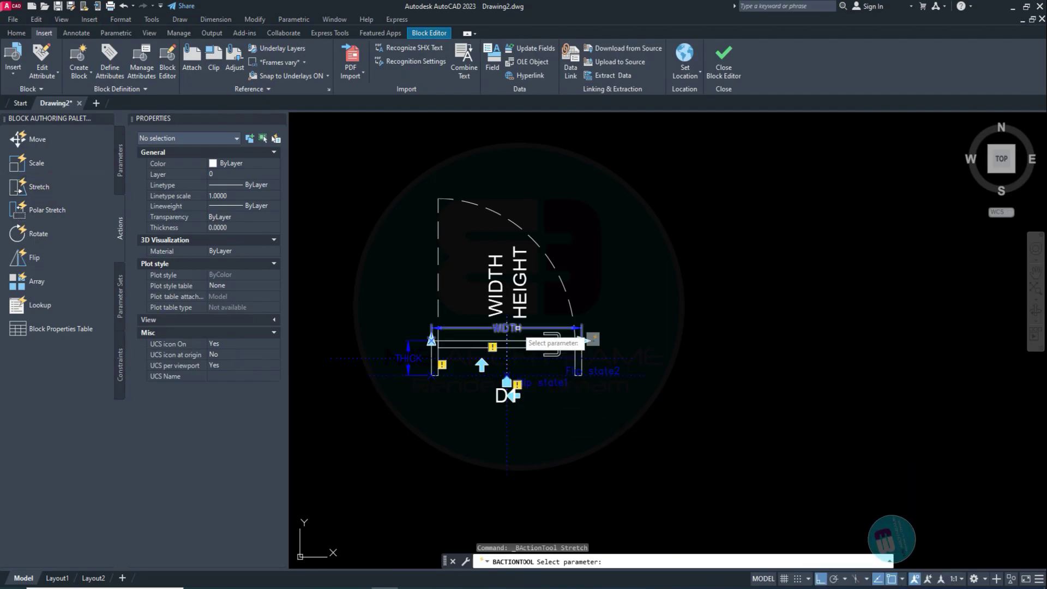
click(583, 340)
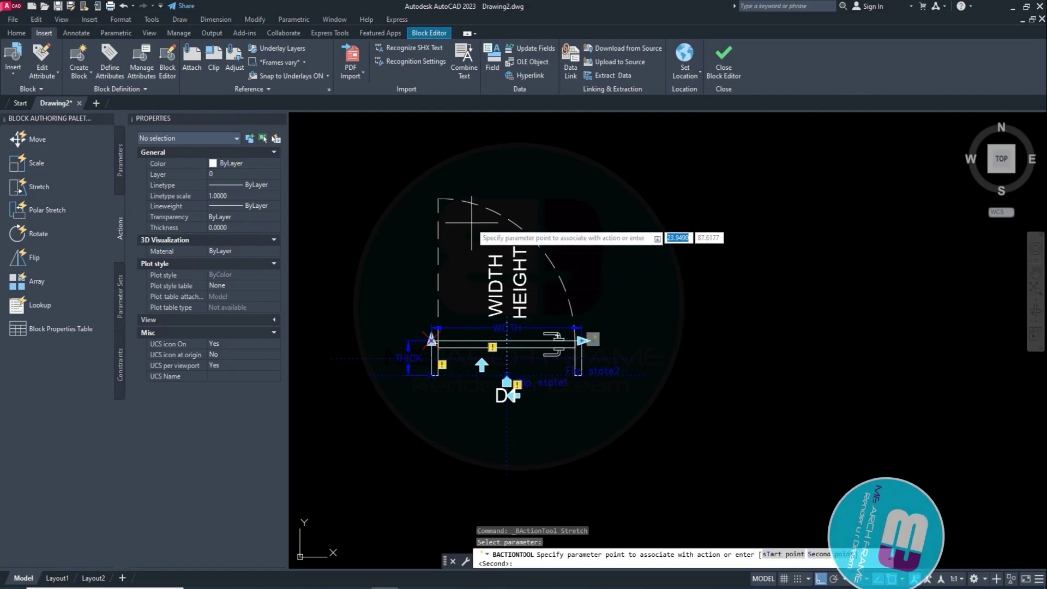
key(Return)
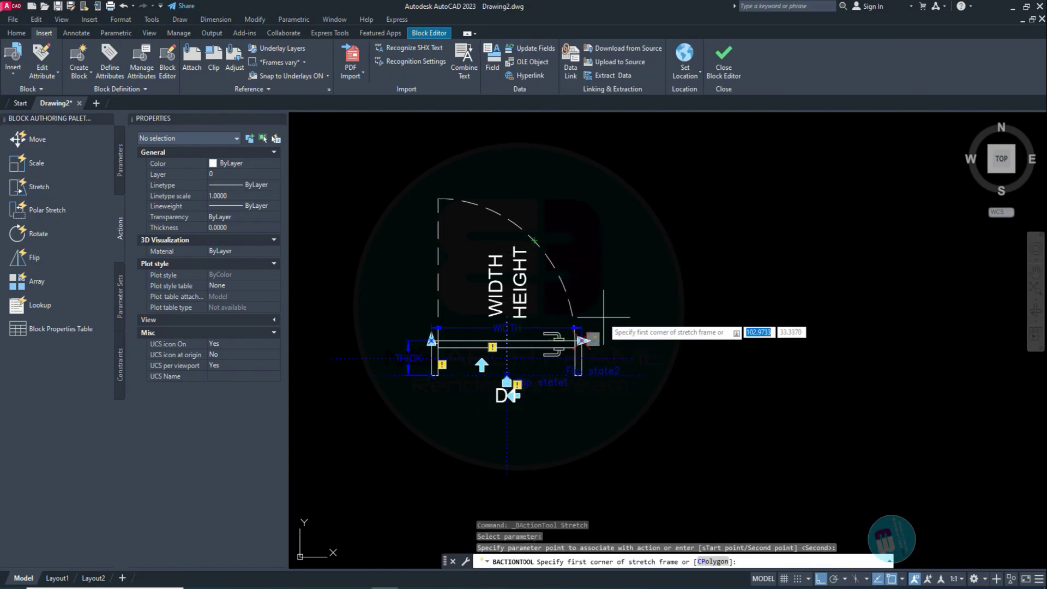
Step: Restart the WIDTH stretch, linking its right endpoint and framing the text labels
click(38, 187)
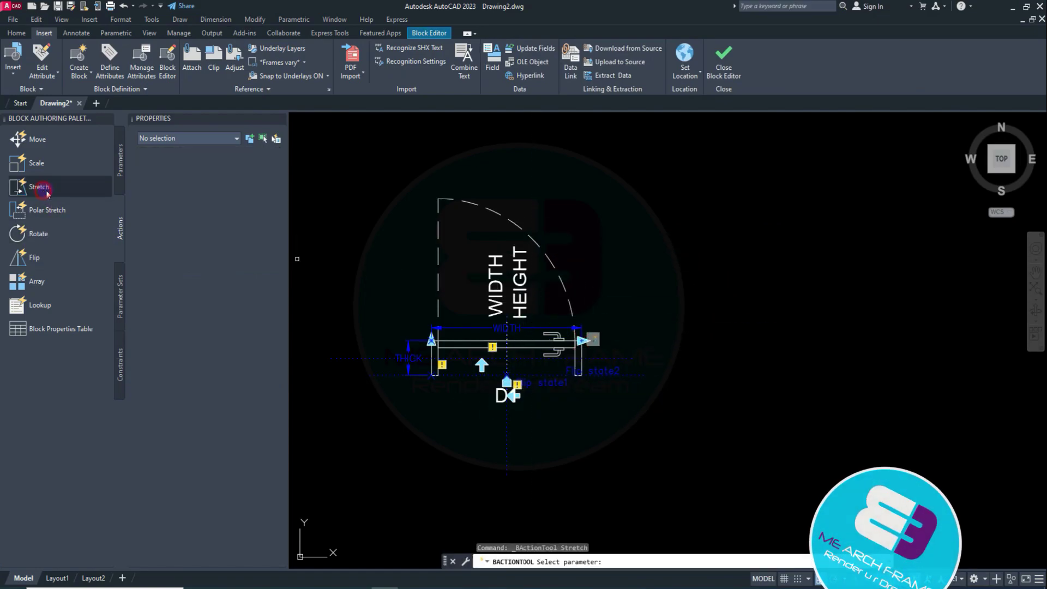
click(541, 343)
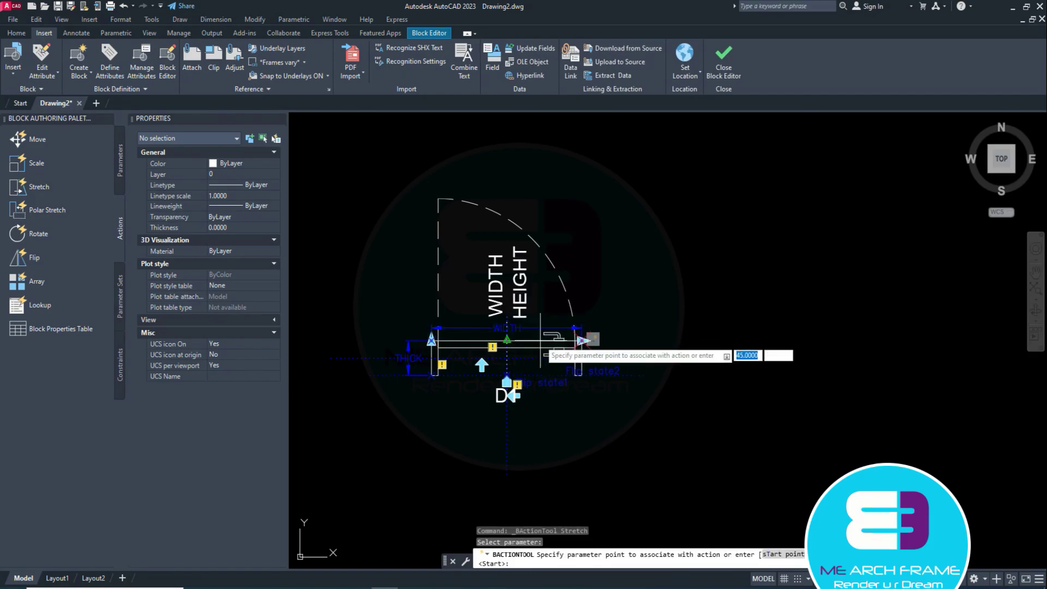
scroll(589, 344, up, 5)
click(554, 326)
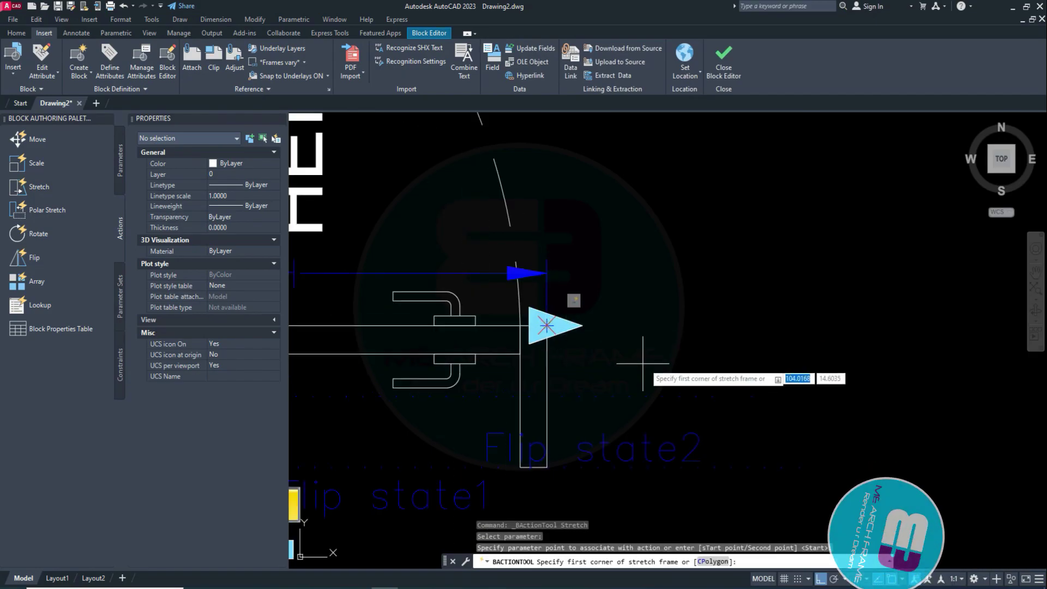
scroll(643, 362, down, 5)
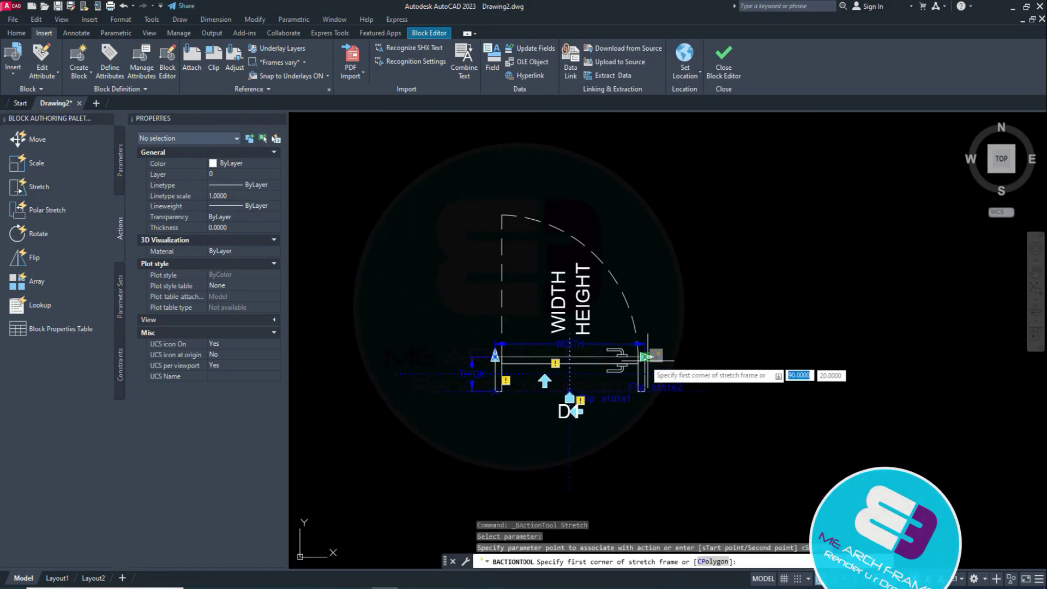
click(599, 231)
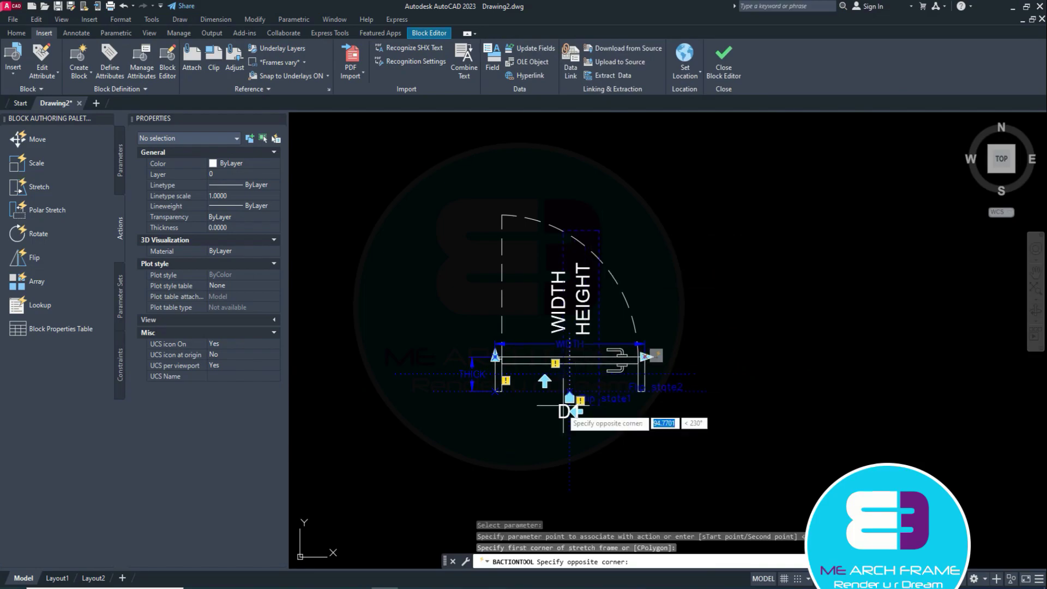
click(541, 430)
Step: Select the HEIGHT, WIDTH and door tag texts as the stretch objects and finish
scroll(551, 259, up, 2)
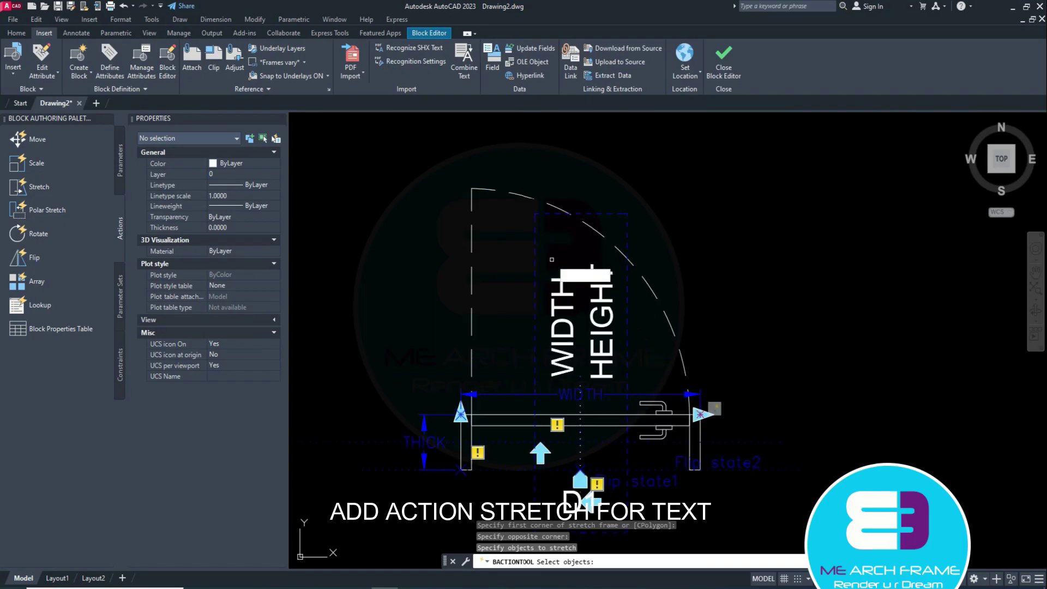
click(602, 294)
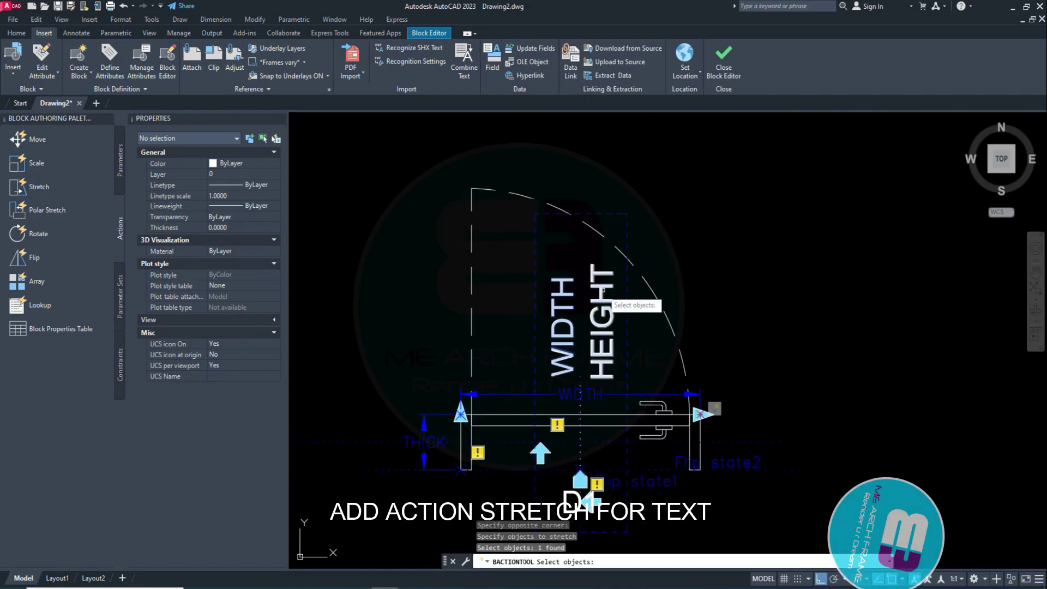
click(561, 327)
click(581, 435)
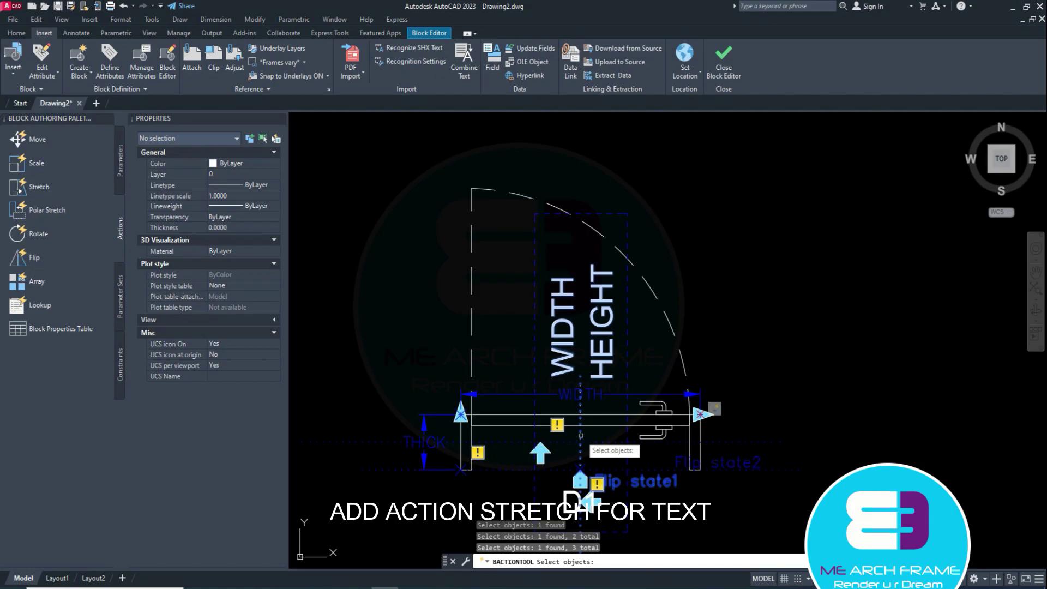
click(570, 499)
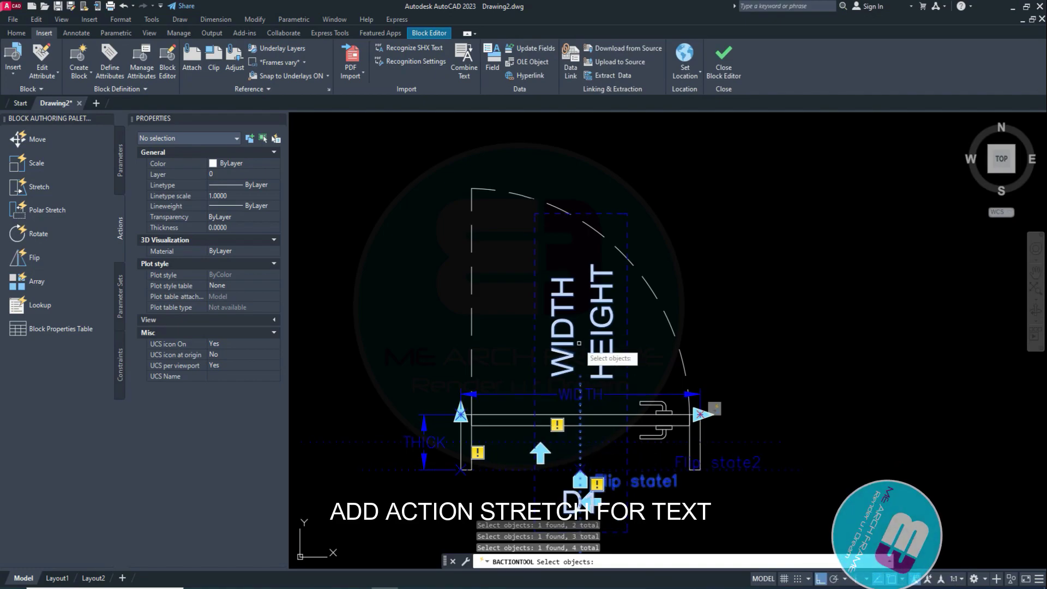
key(Return)
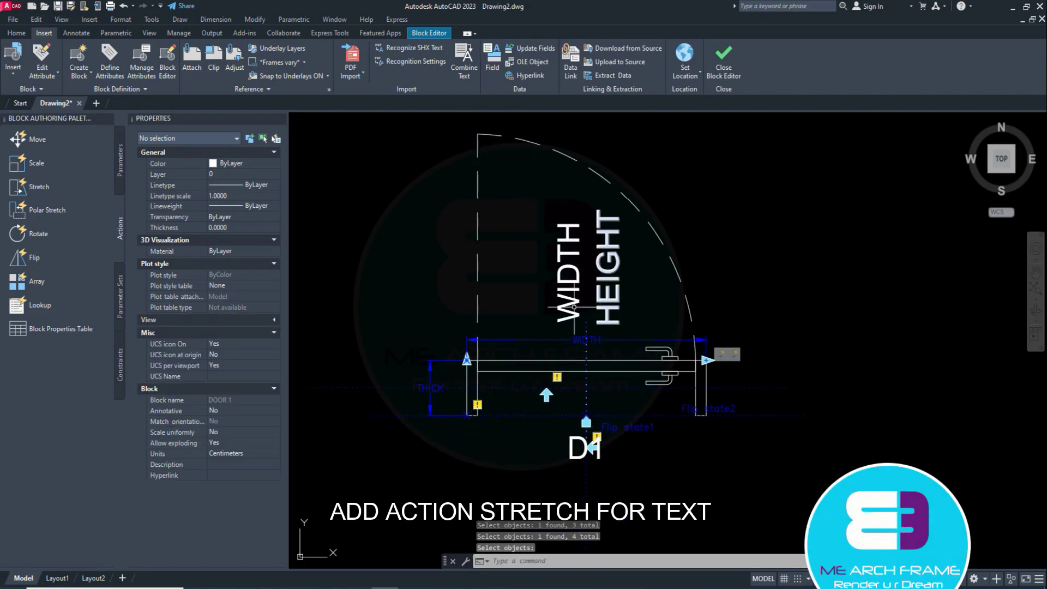
scroll(579, 372, down, 3)
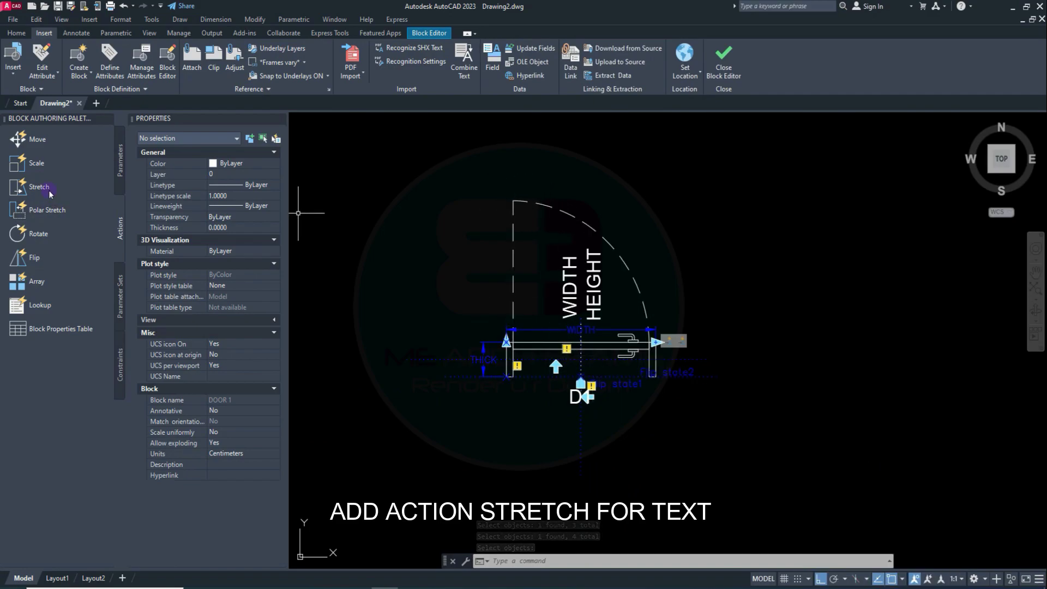
Step: Add a Scale action on WIDTH that scales the dashed door swing arc
click(34, 163)
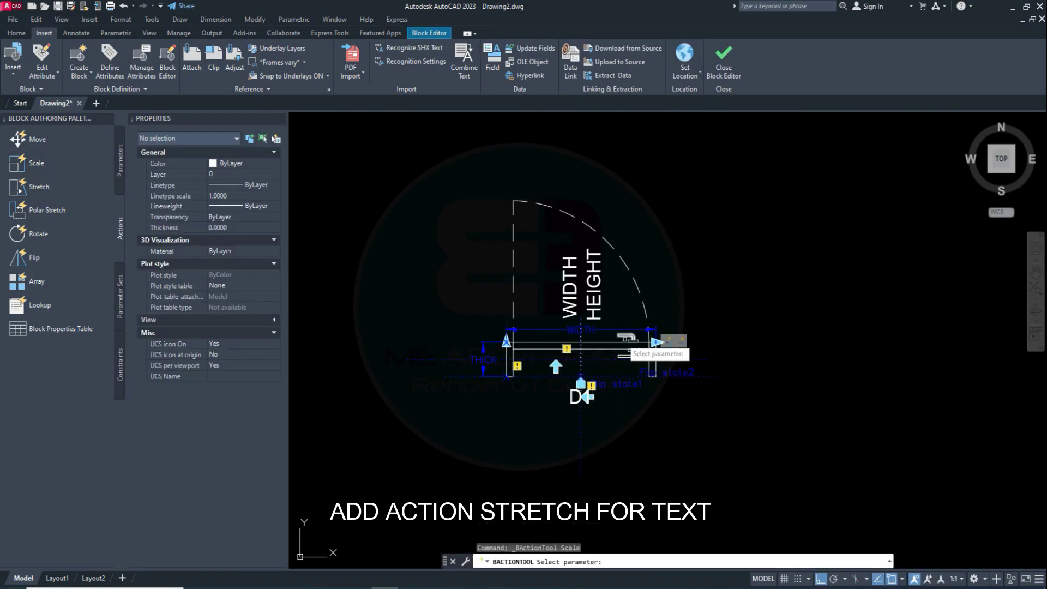
click(589, 330)
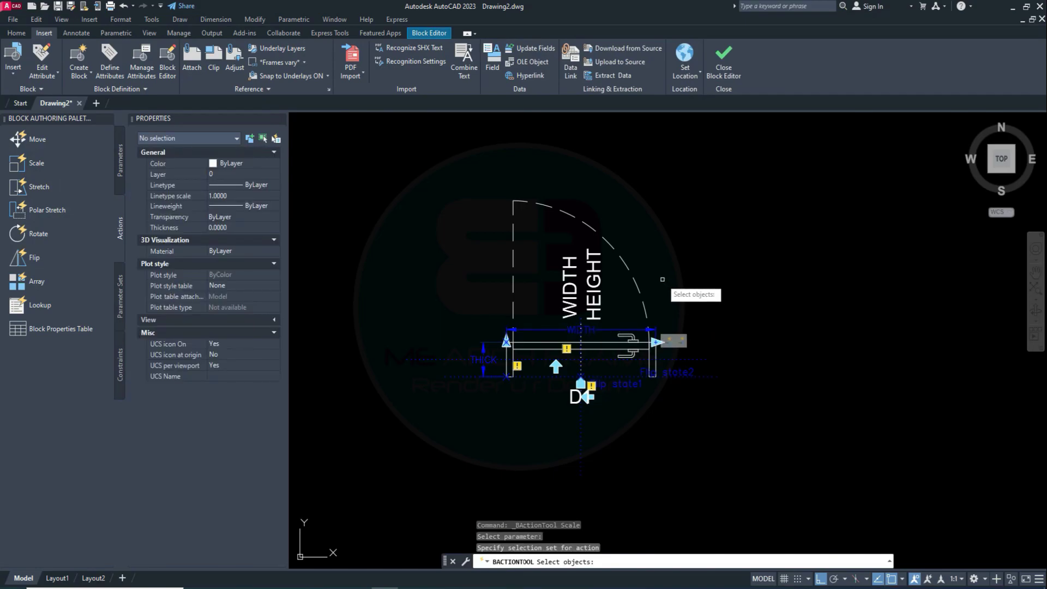
click(633, 278)
key(Return)
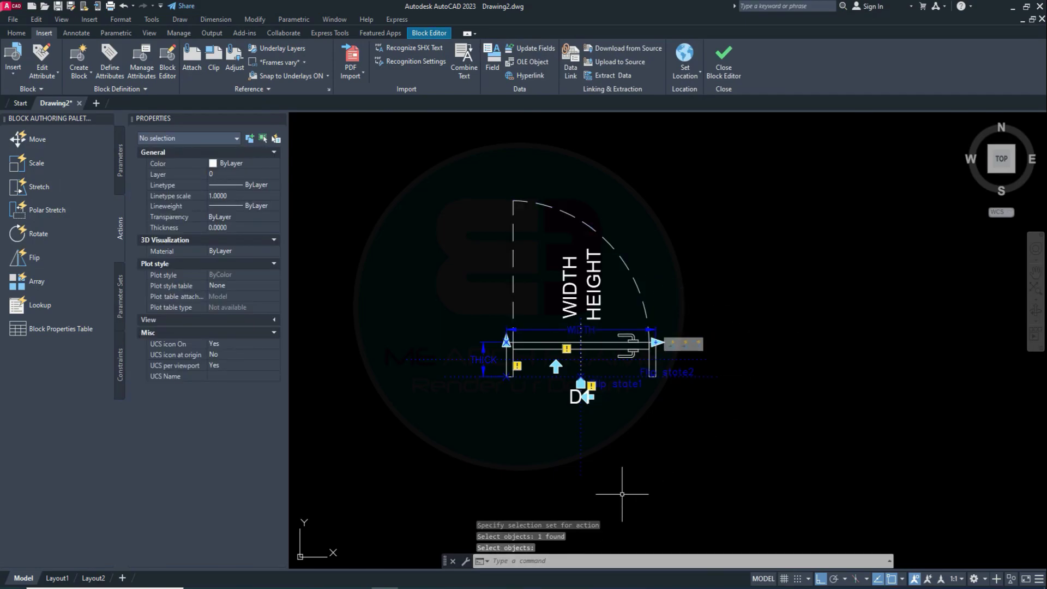
key(Return)
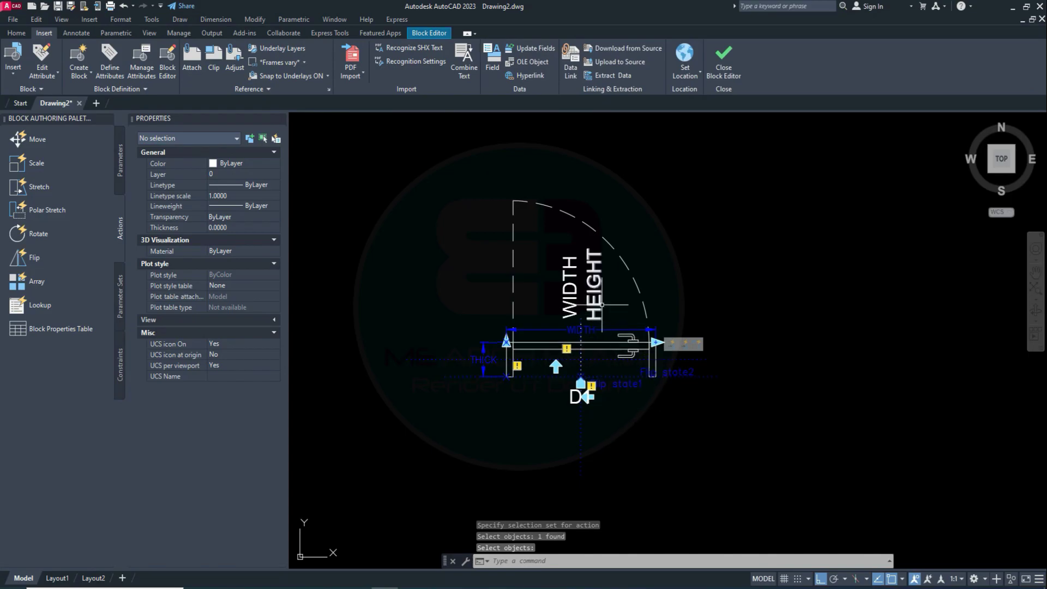
click(600, 305)
click(694, 297)
click(685, 356)
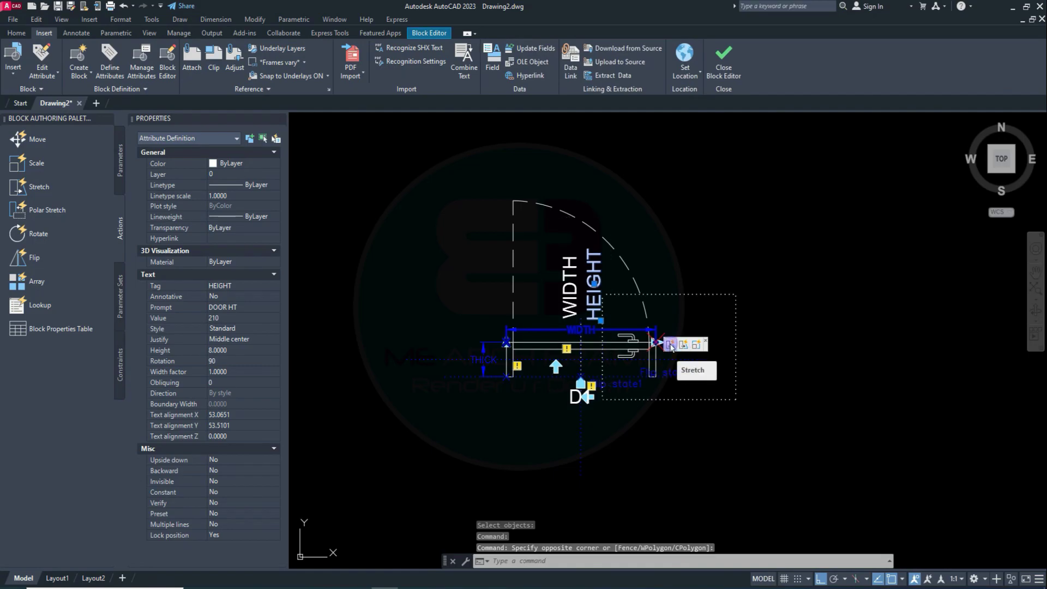
click(692, 347)
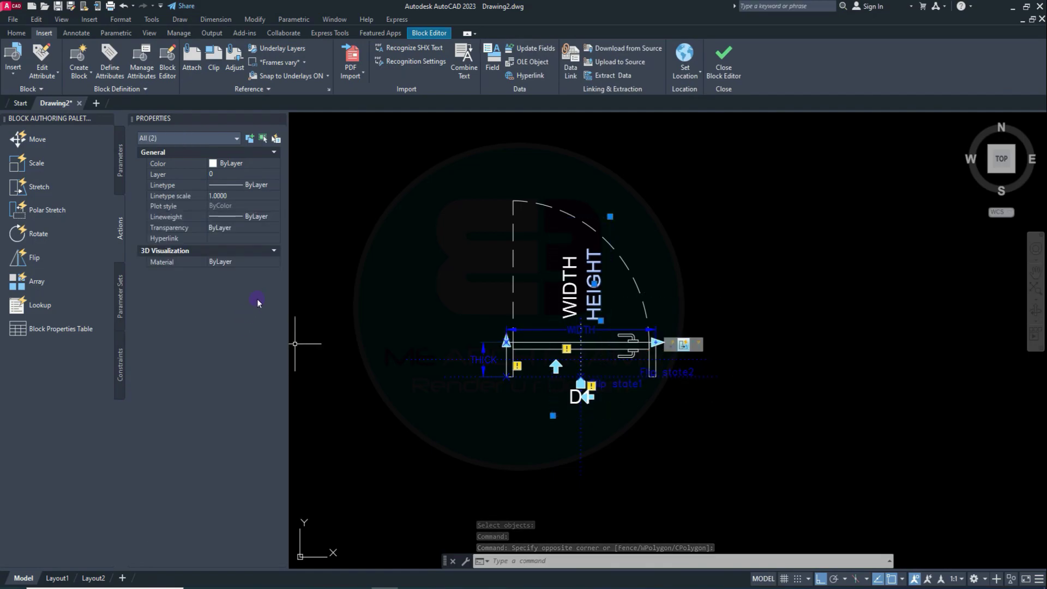
click(274, 252)
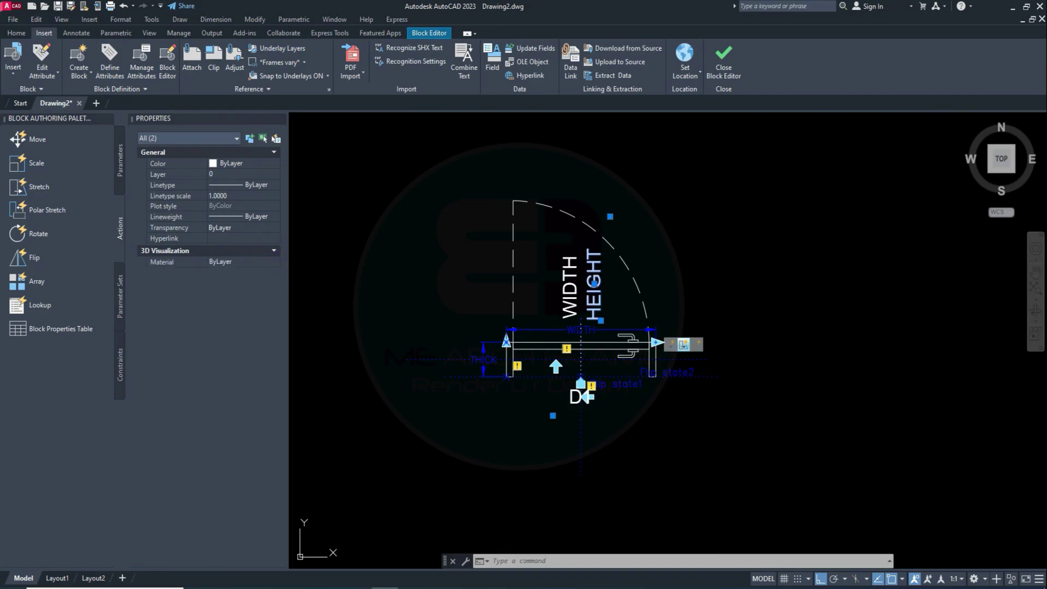
click(684, 349)
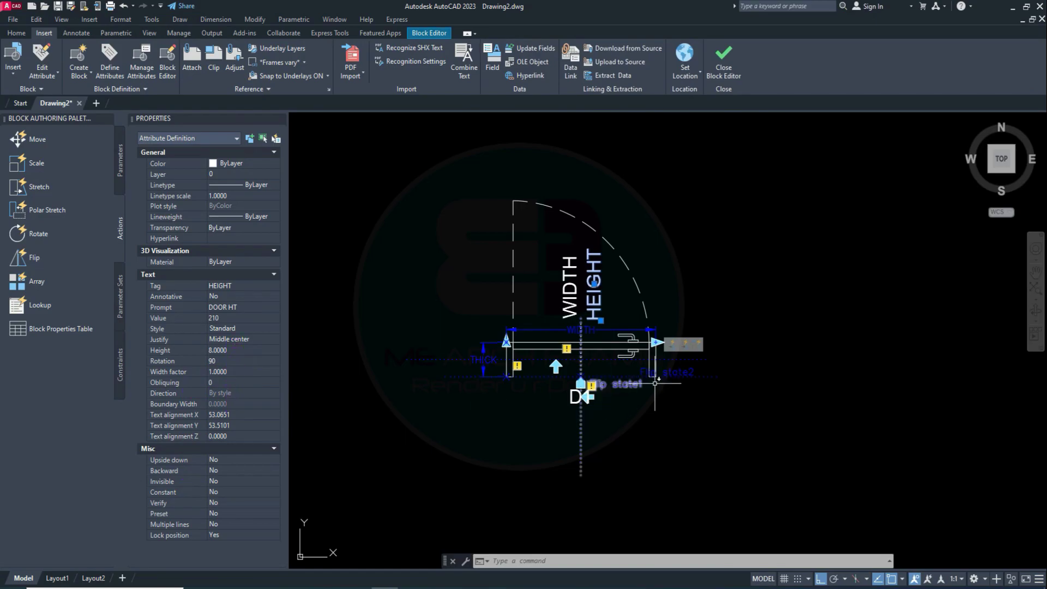
click(586, 384)
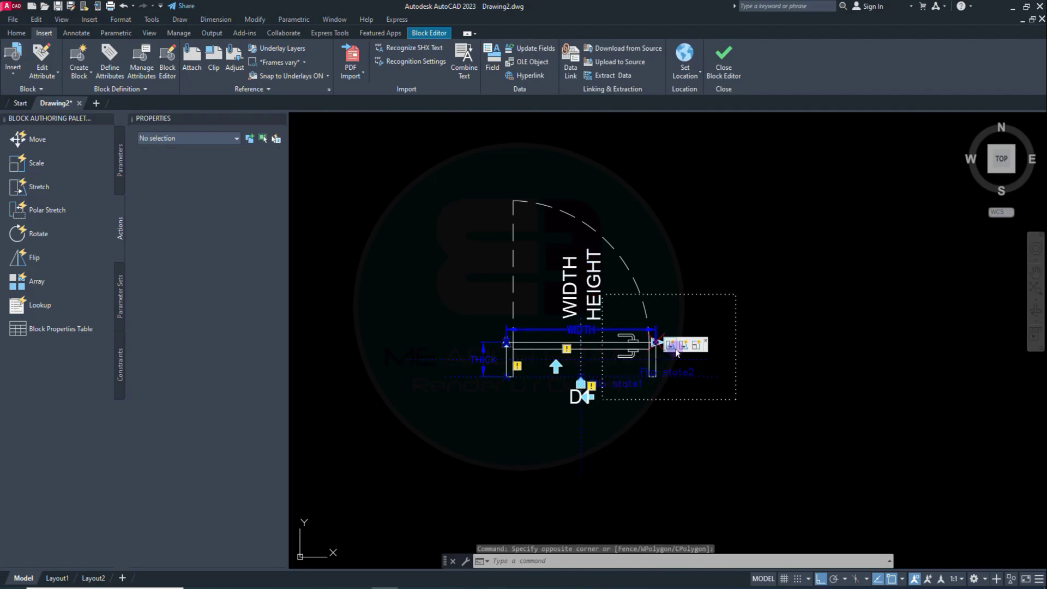
key(Escape)
click(683, 344)
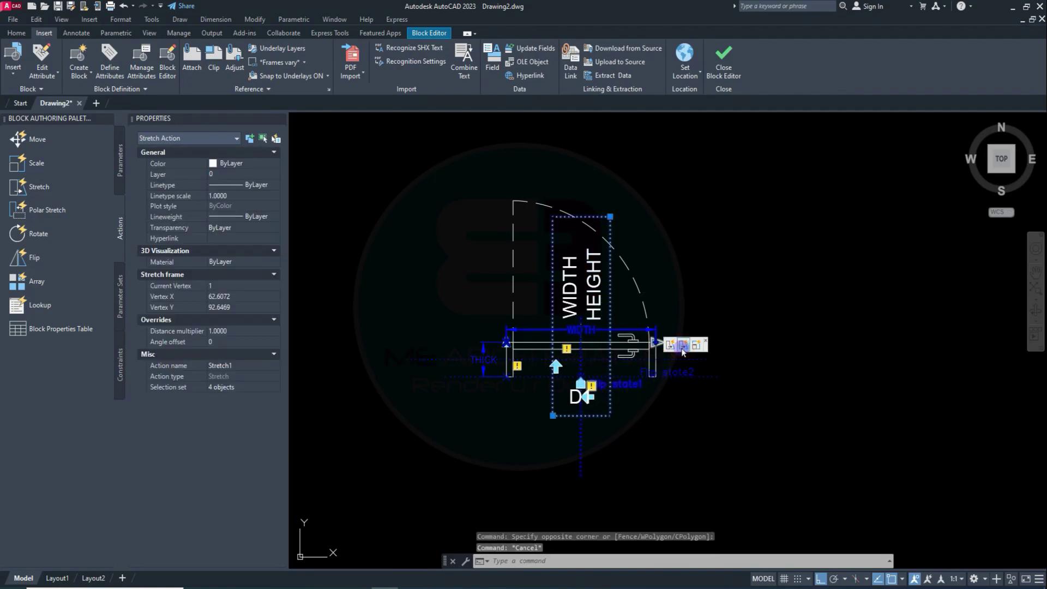
click(238, 331)
text(0.5)
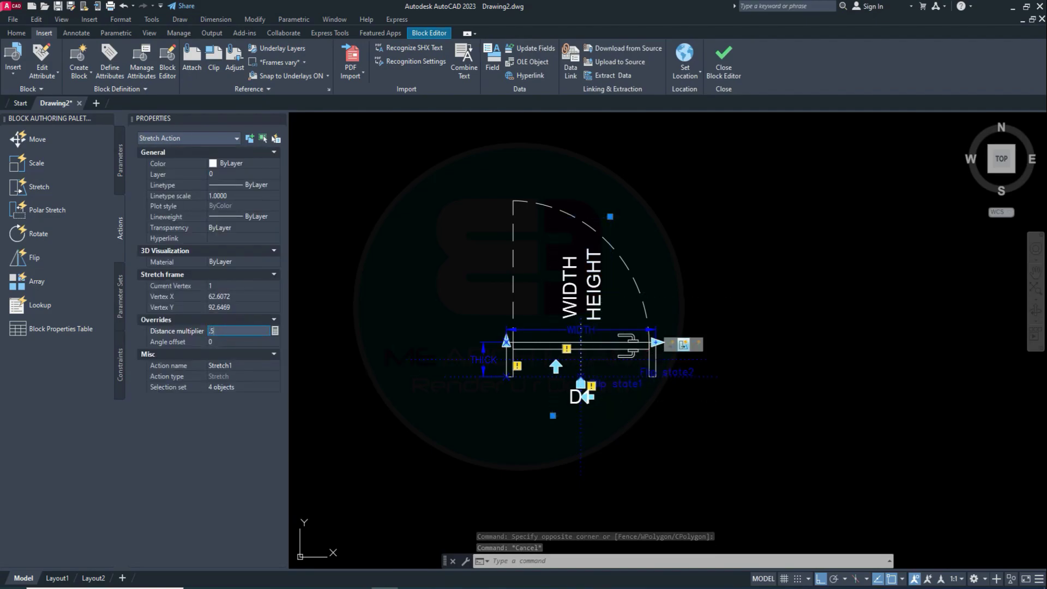
key(Tab)
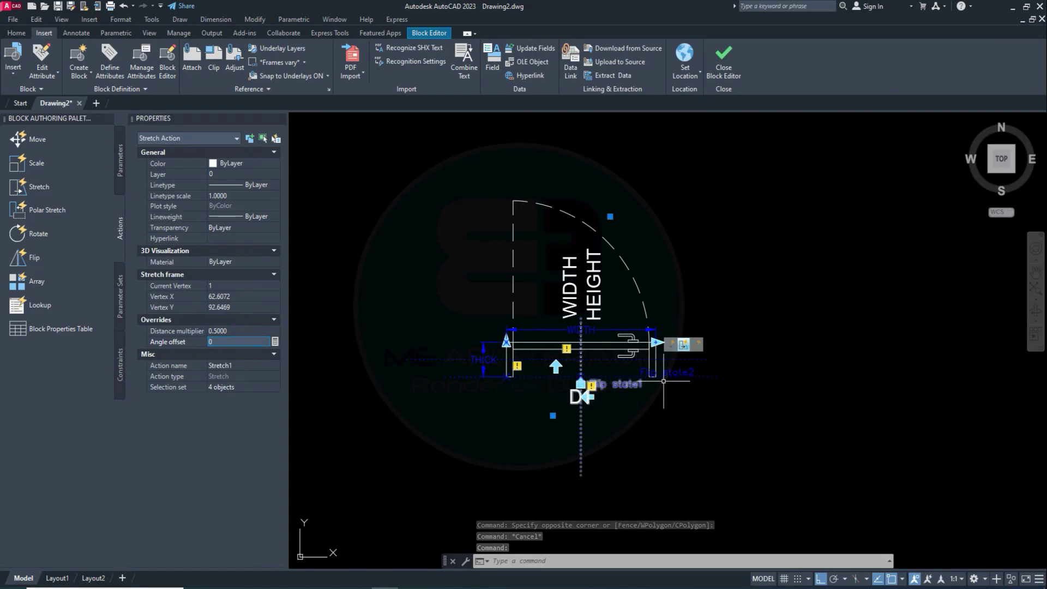
key(Escape)
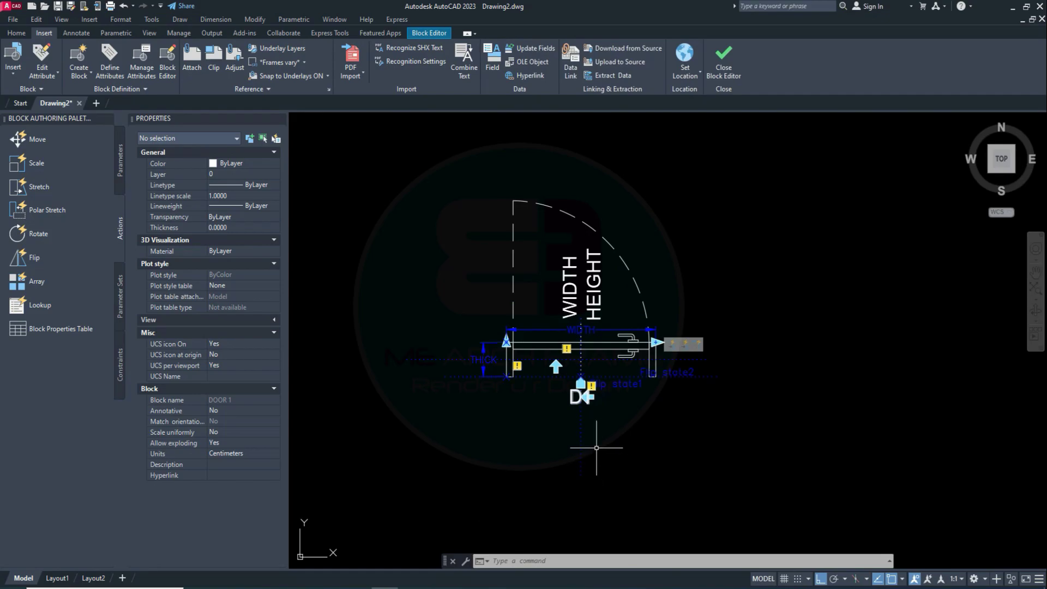
Step: Start a stretch action on the width parameter's end point and draw its stretch frame
click(39, 188)
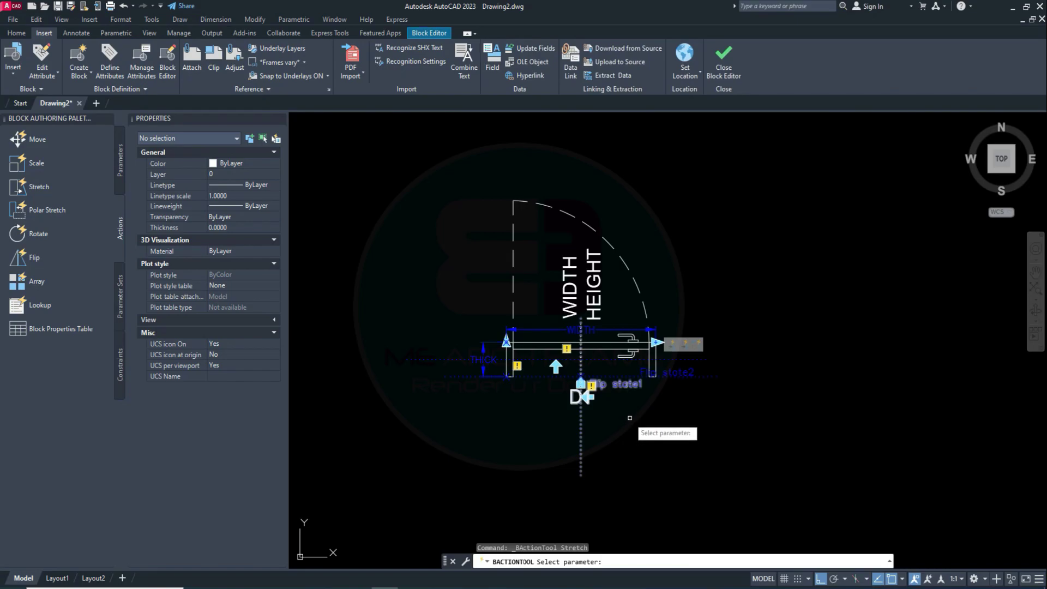
click(481, 361)
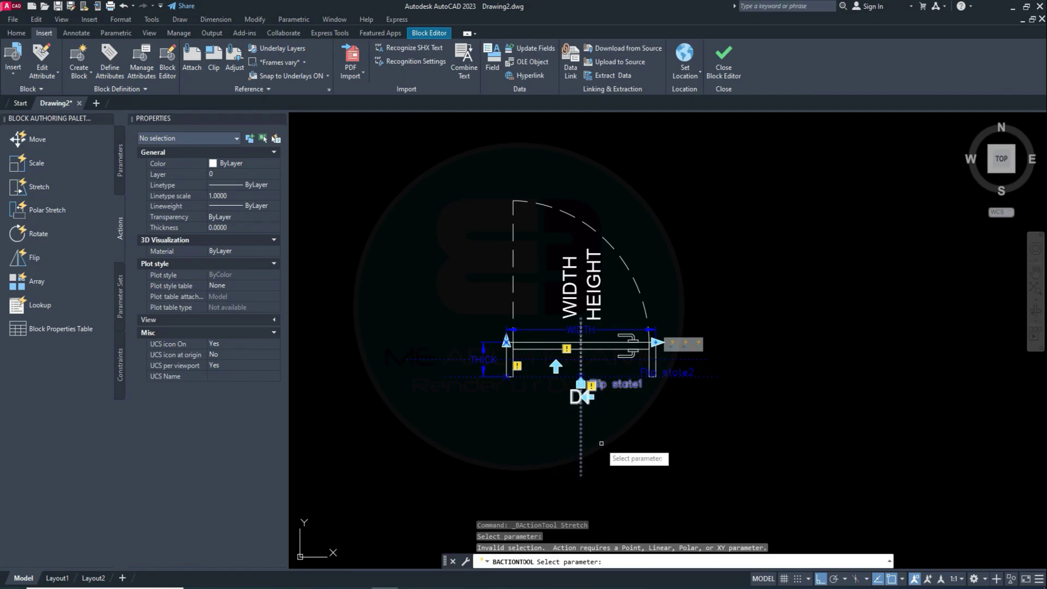
scroll(515, 354, up, 4)
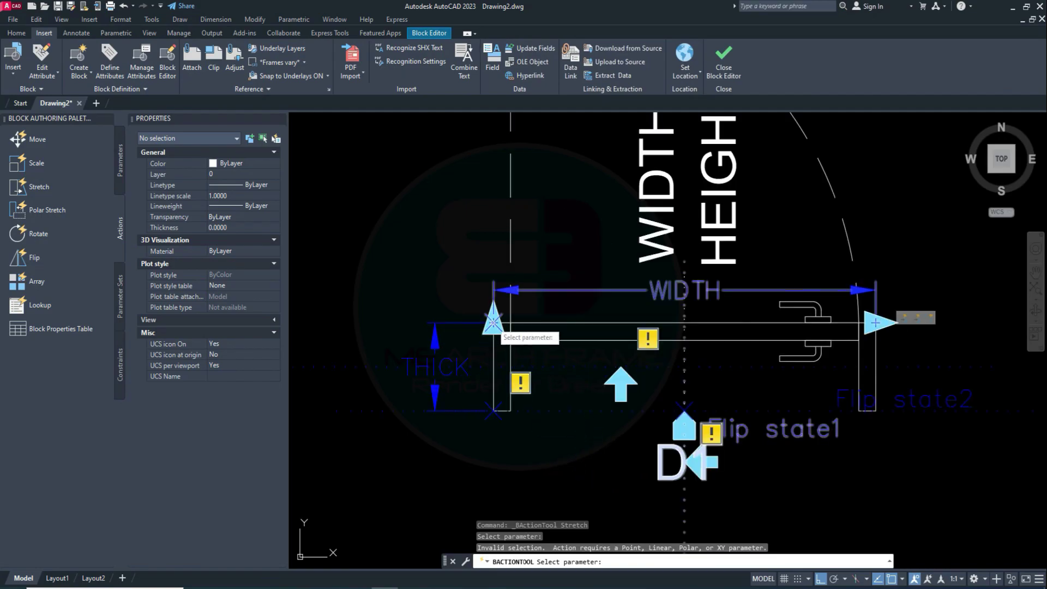
key(Escape)
click(44, 187)
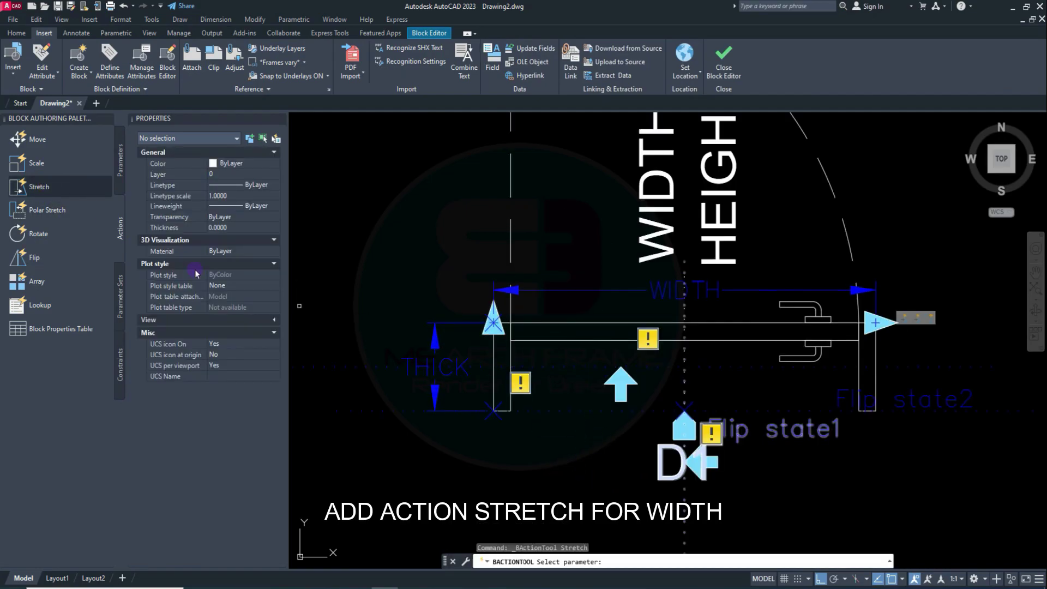
click(446, 374)
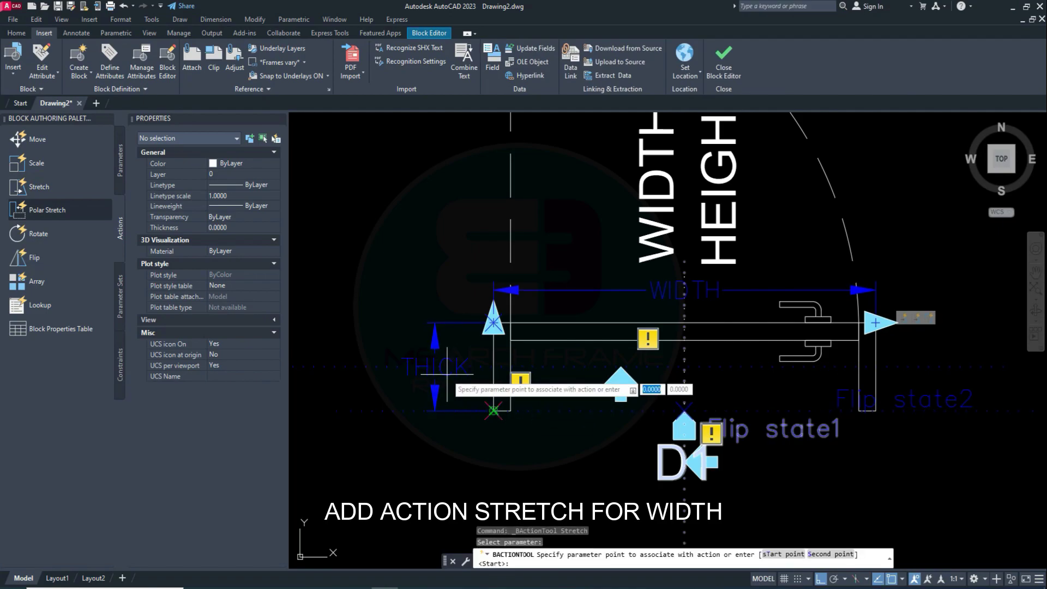
click(493, 323)
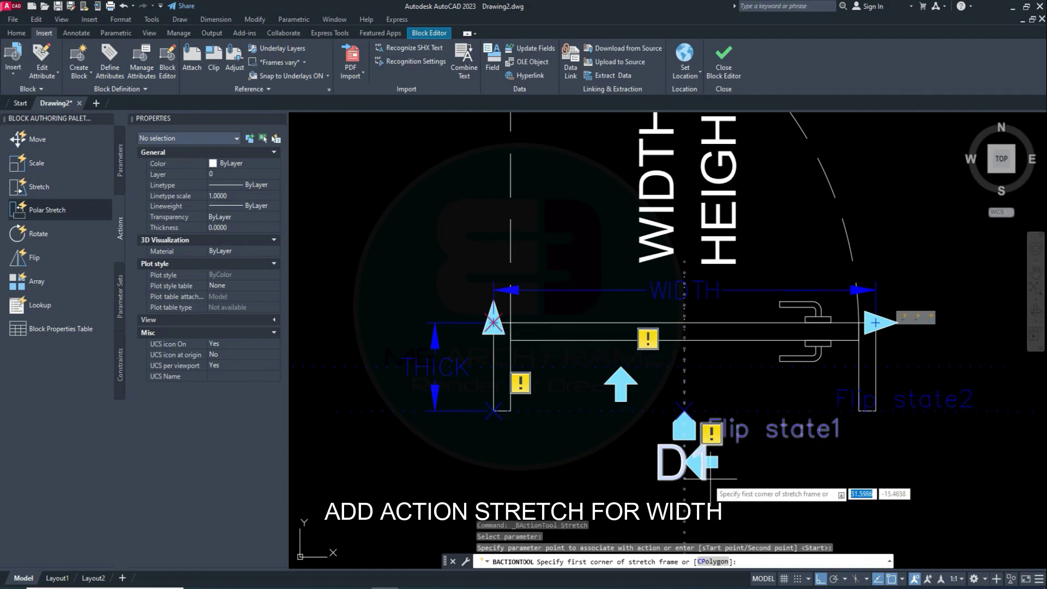
scroll(547, 365, down, 2)
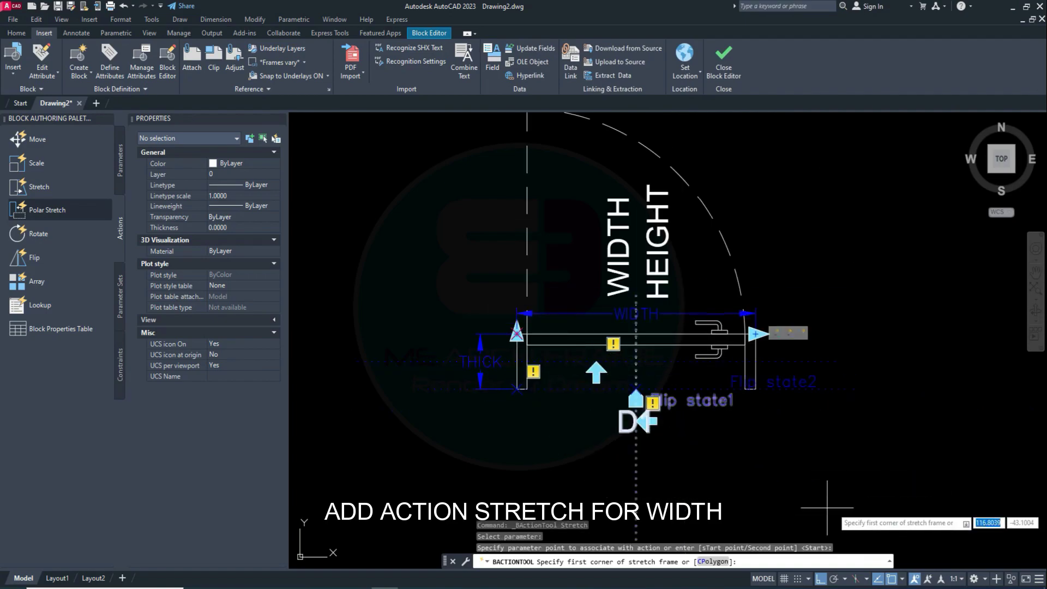
scroll(919, 381, down, 2)
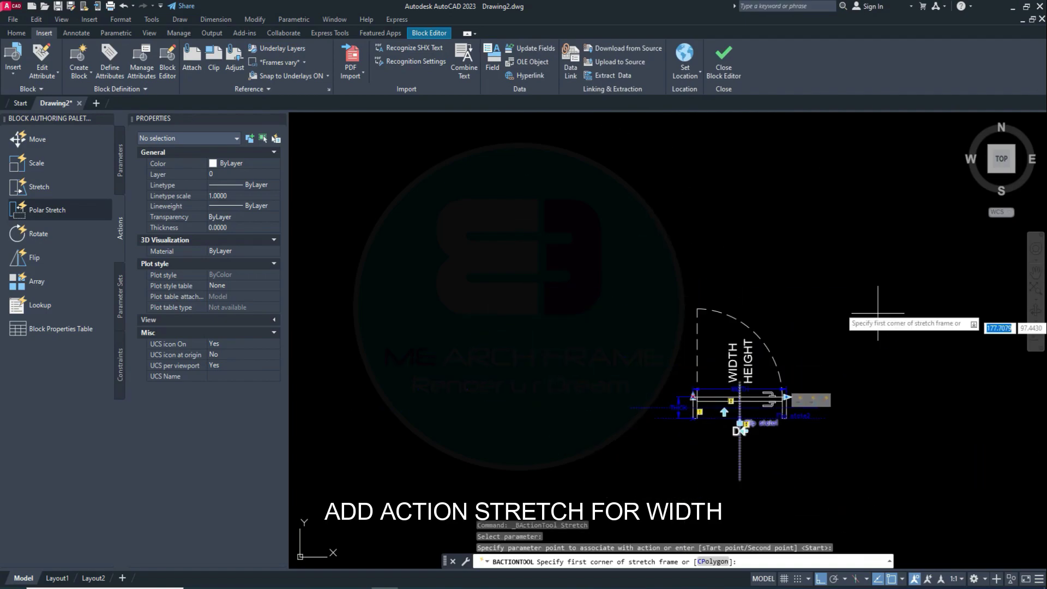
click(945, 198)
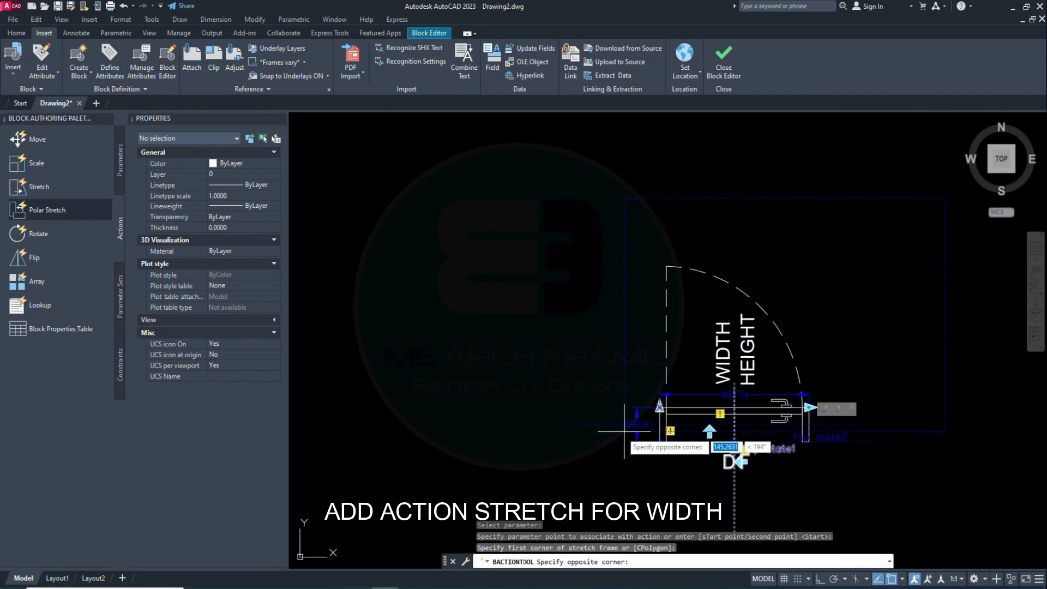
click(526, 432)
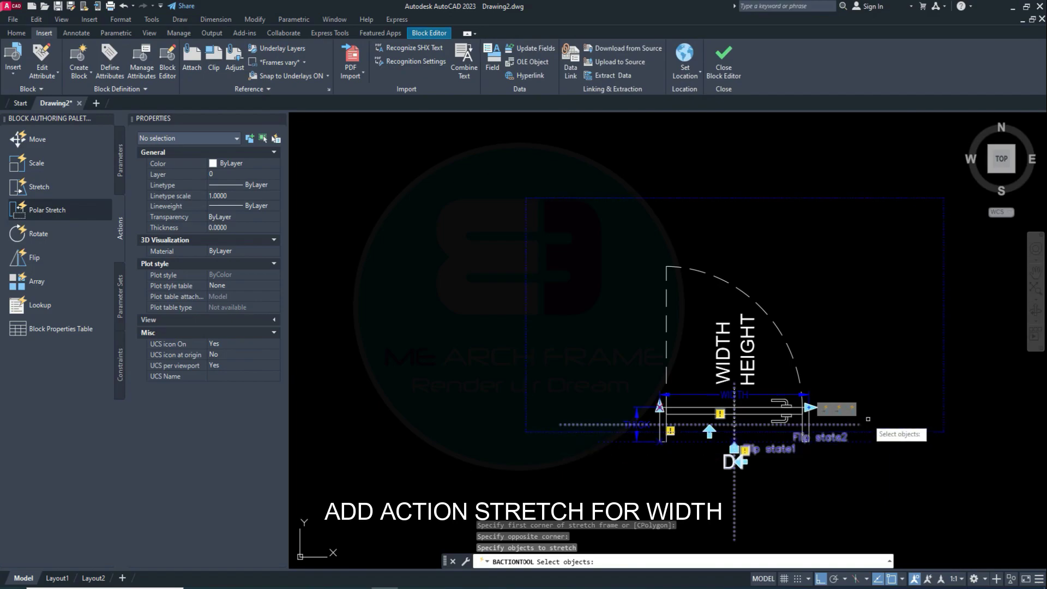
Step: Select the swing arc, door leaf lines, handle and edges for the width stretch
click(717, 250)
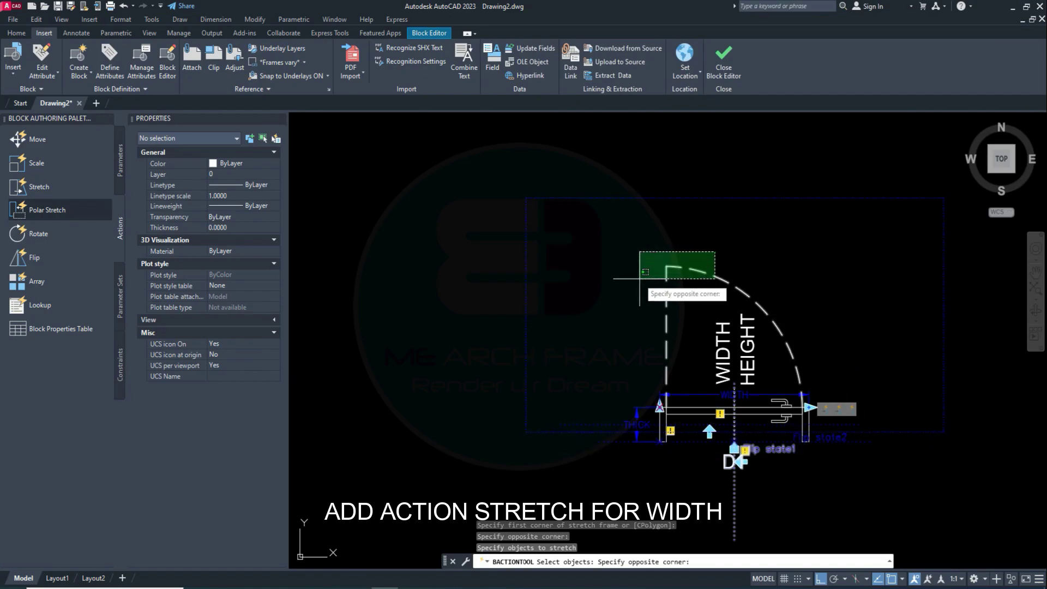
click(634, 288)
scroll(666, 410, up, 3)
scroll(666, 410, up, 1)
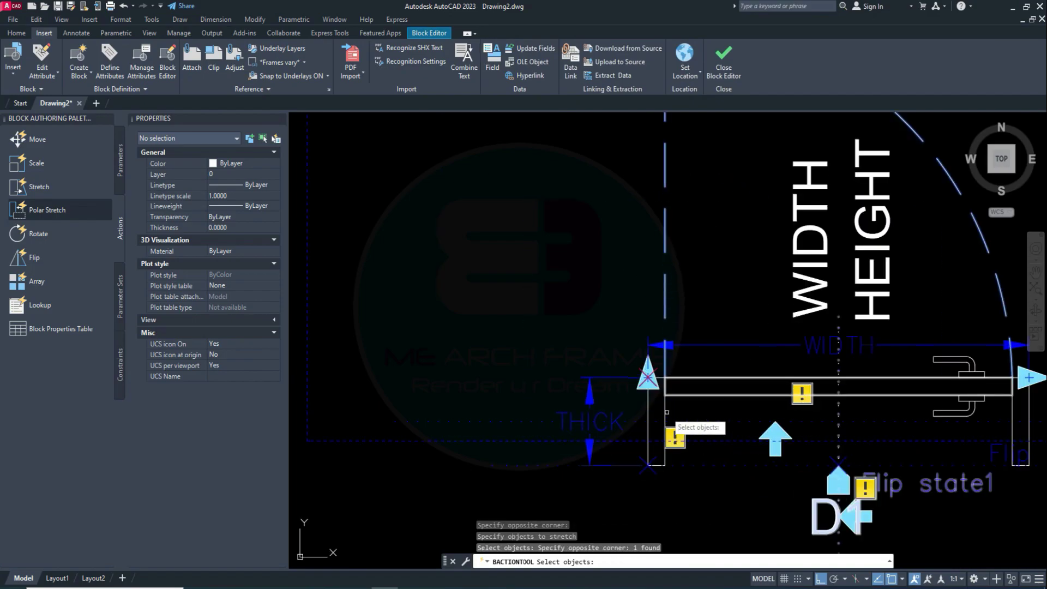
click(666, 410)
click(674, 394)
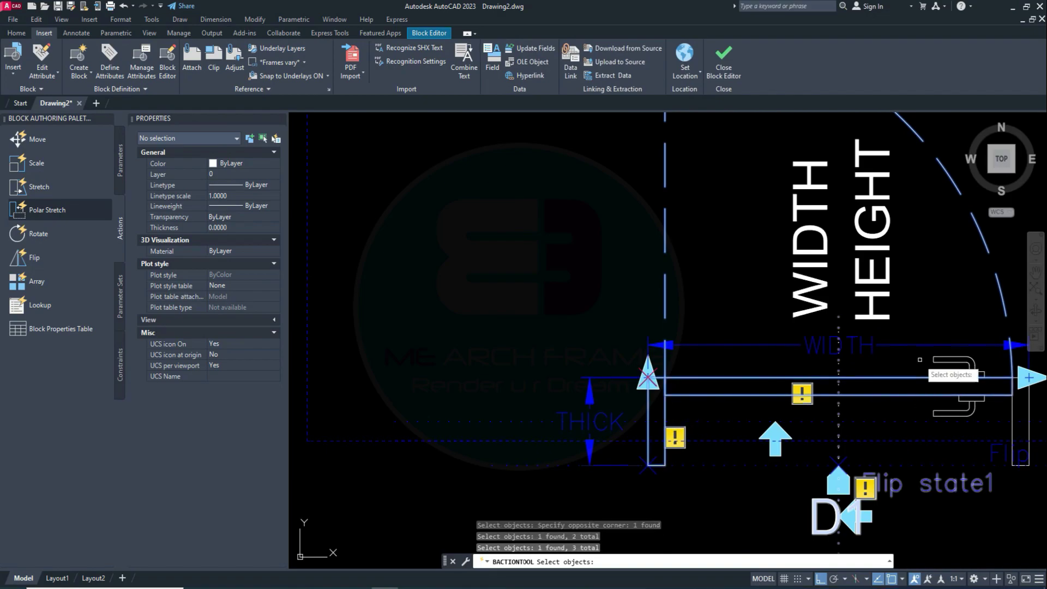
click(920, 332)
click(1014, 453)
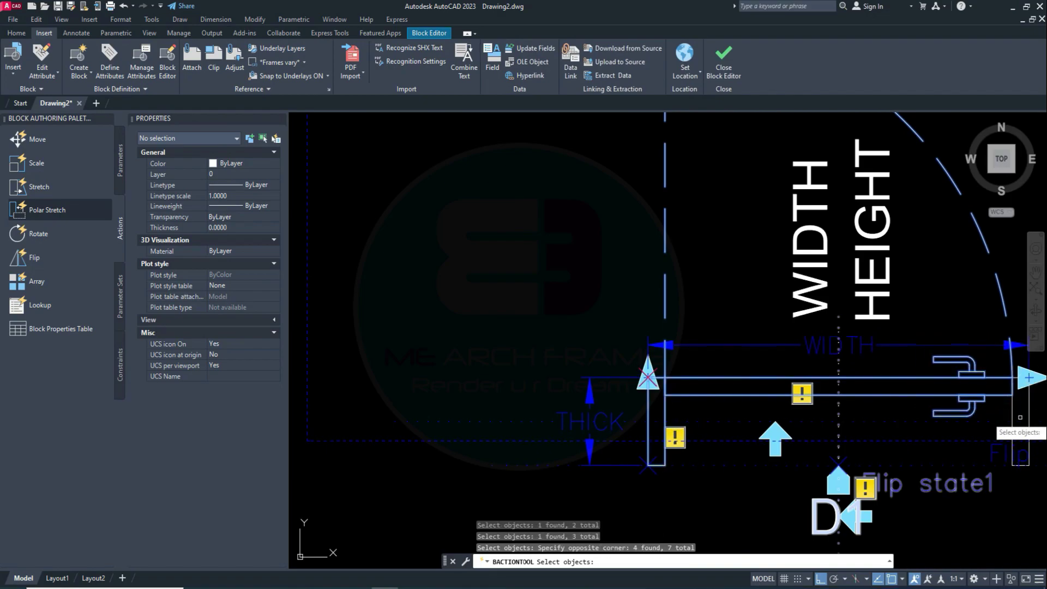
click(1012, 405)
scroll(577, 407, down, 2)
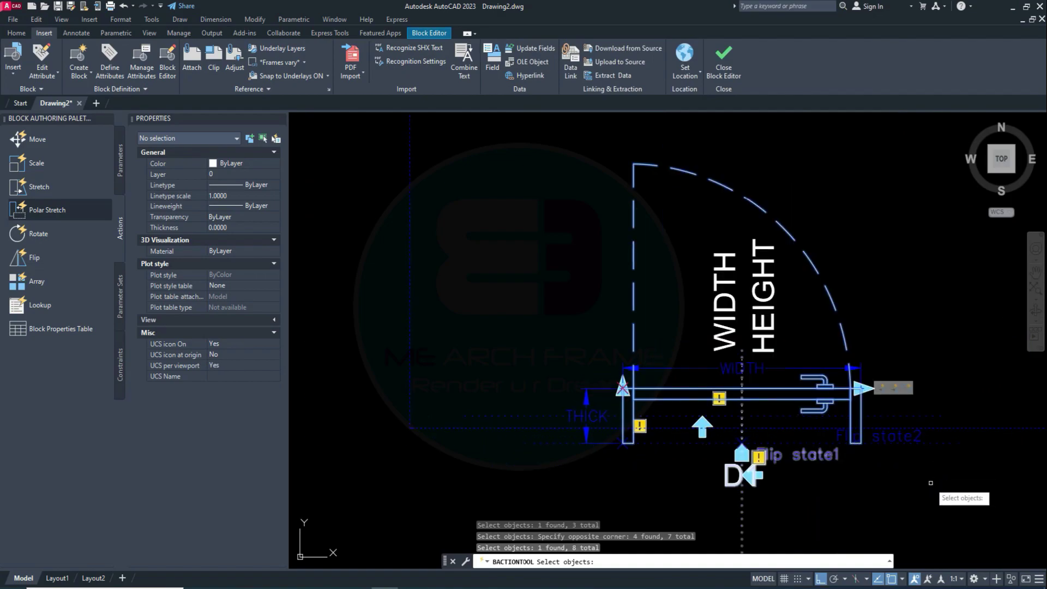
key(Return)
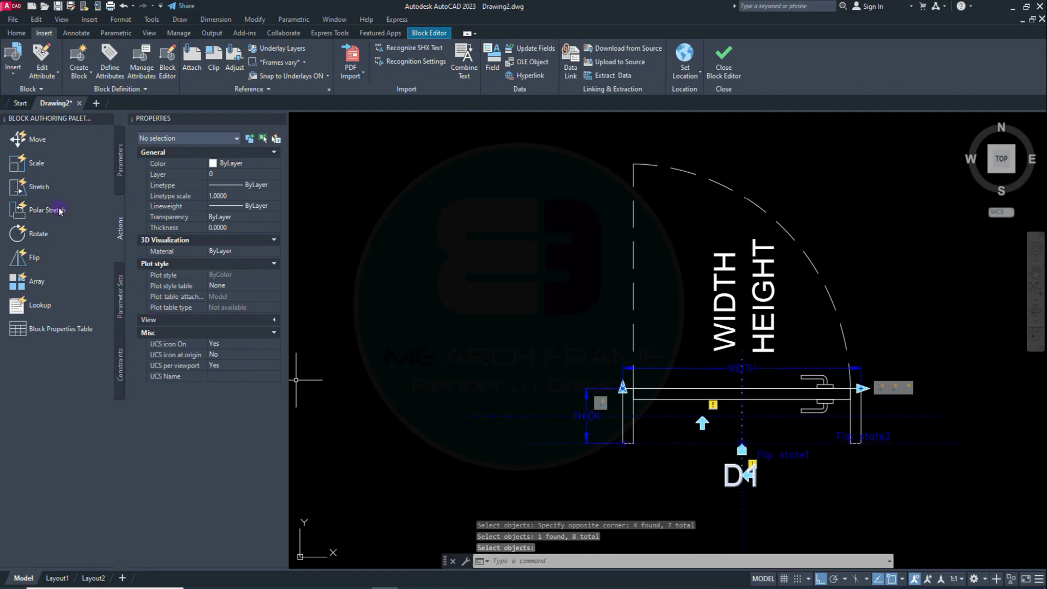
Step: Add a THICK stretch action framing the door frame area with two selected objects
click(39, 187)
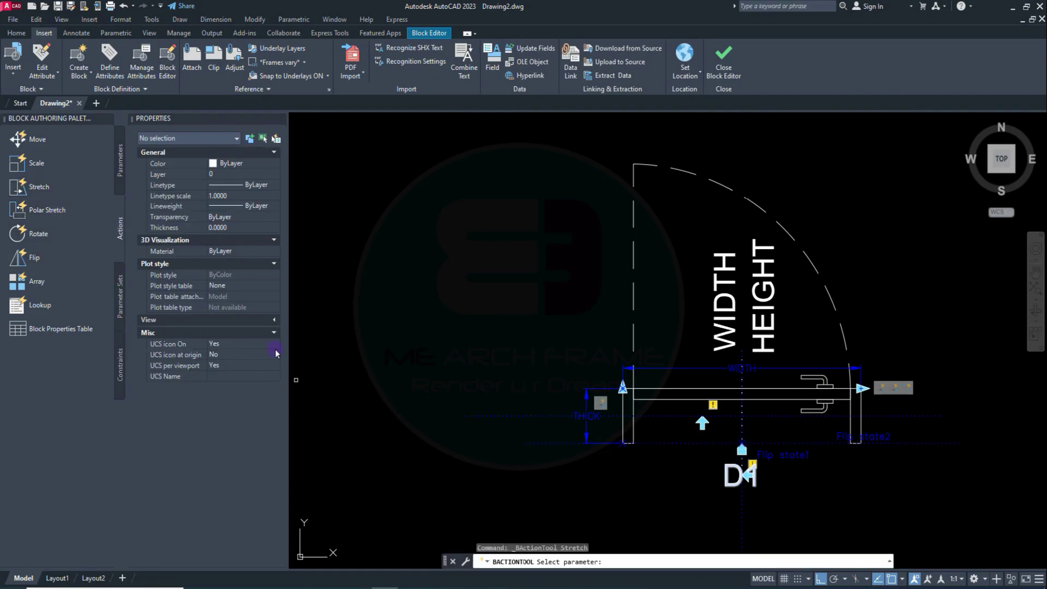
click(588, 422)
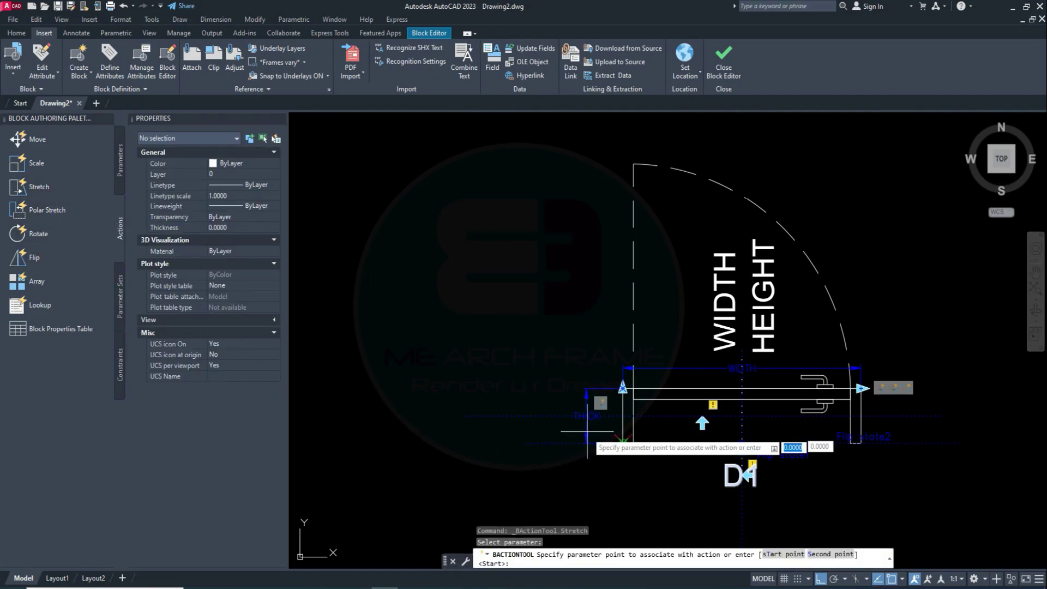
click(623, 388)
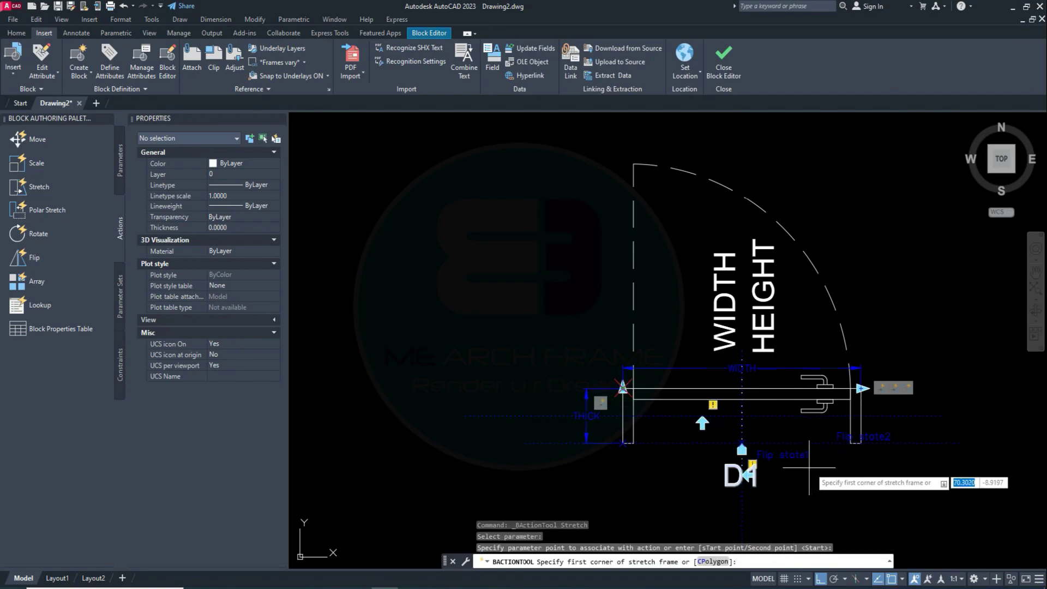
click(952, 507)
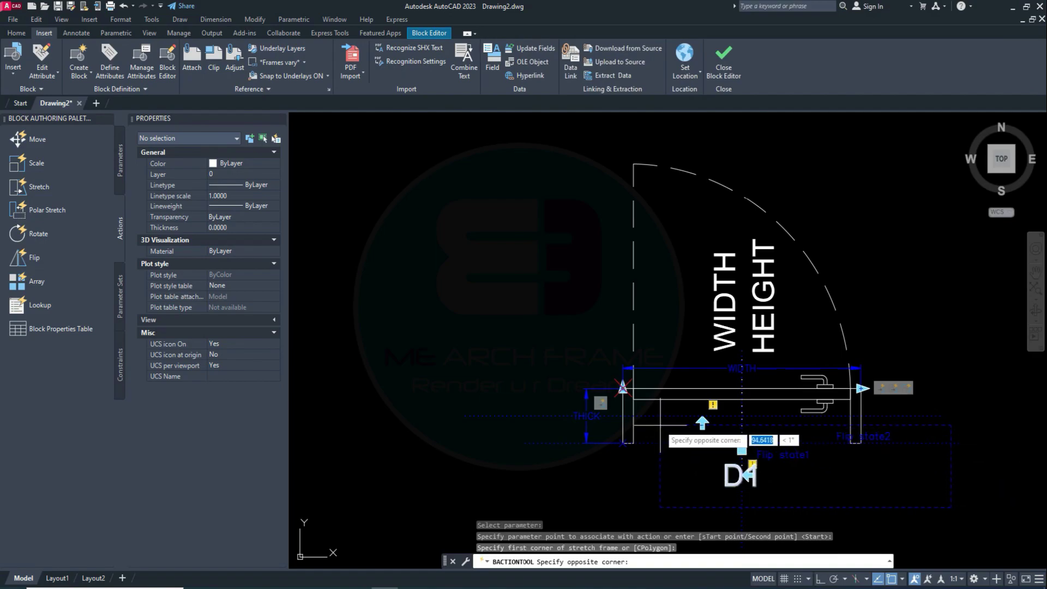
click(653, 427)
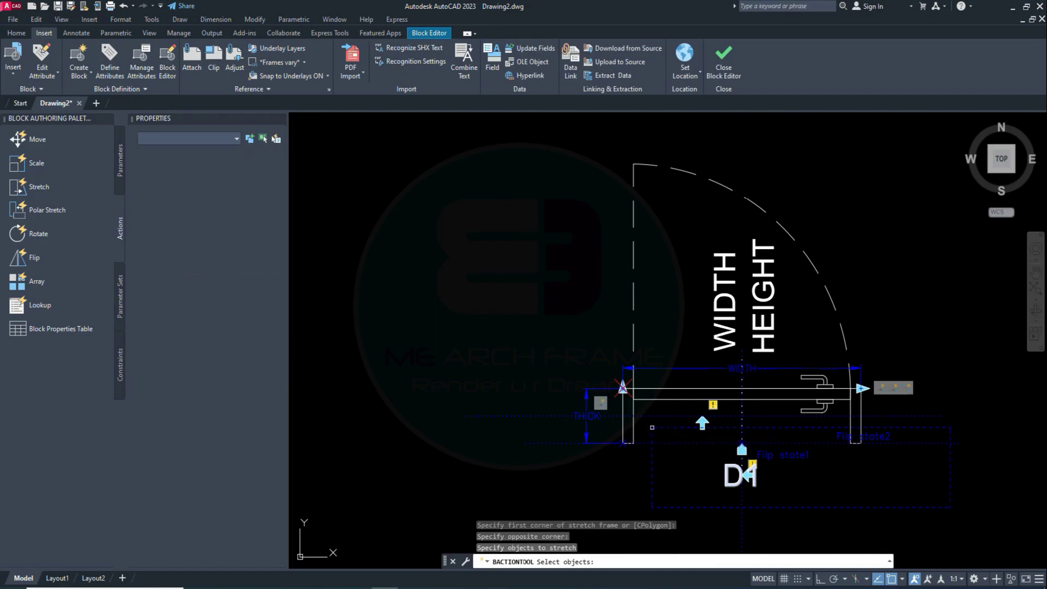
click(798, 459)
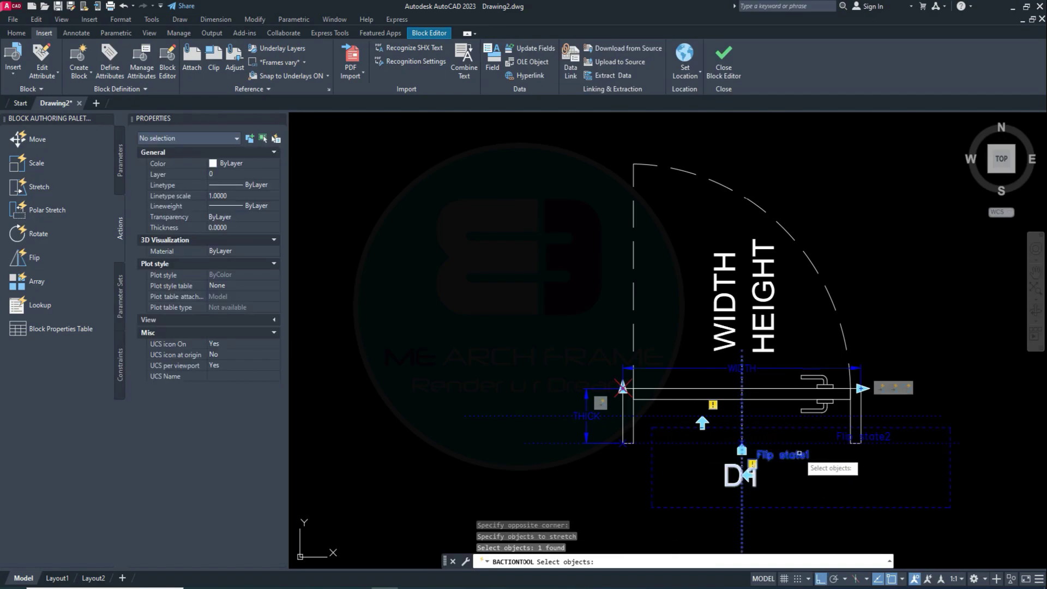
click(888, 436)
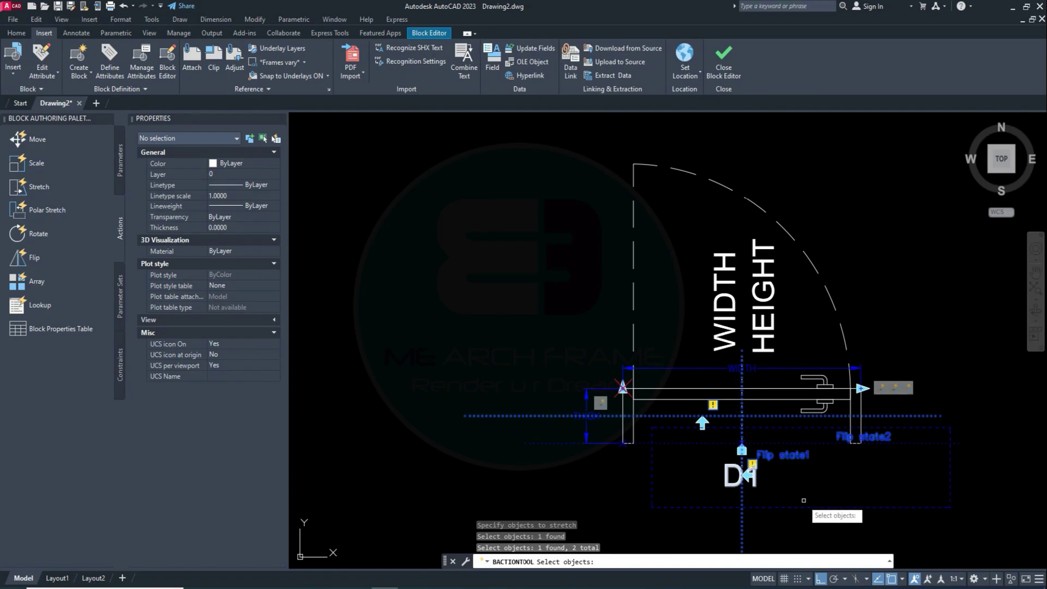
click(731, 487)
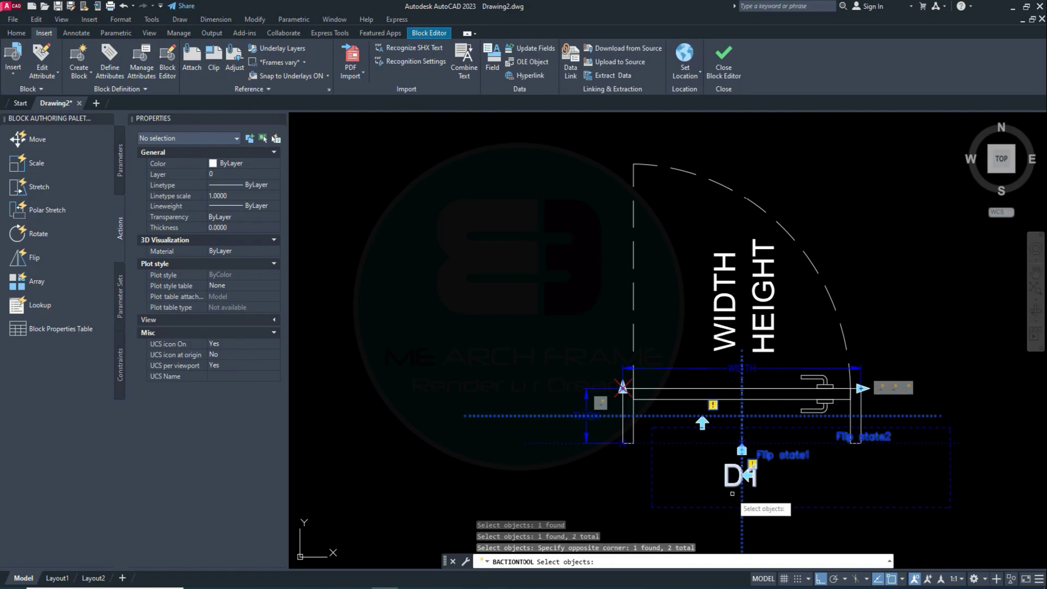
key(Return)
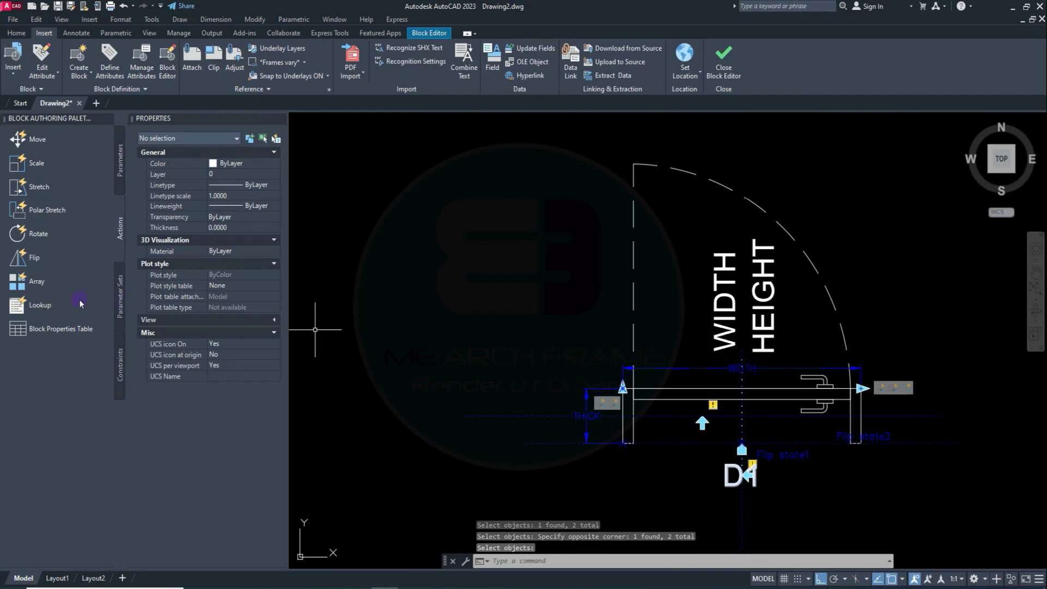
Step: Start a flip action on the flip parameter and window the whole door
click(31, 263)
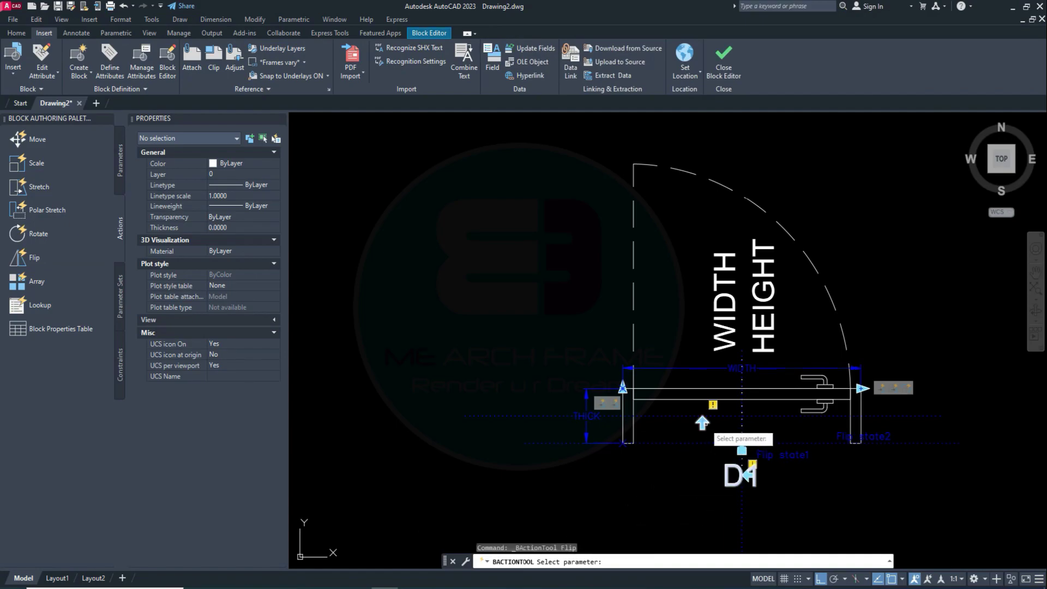
click(742, 451)
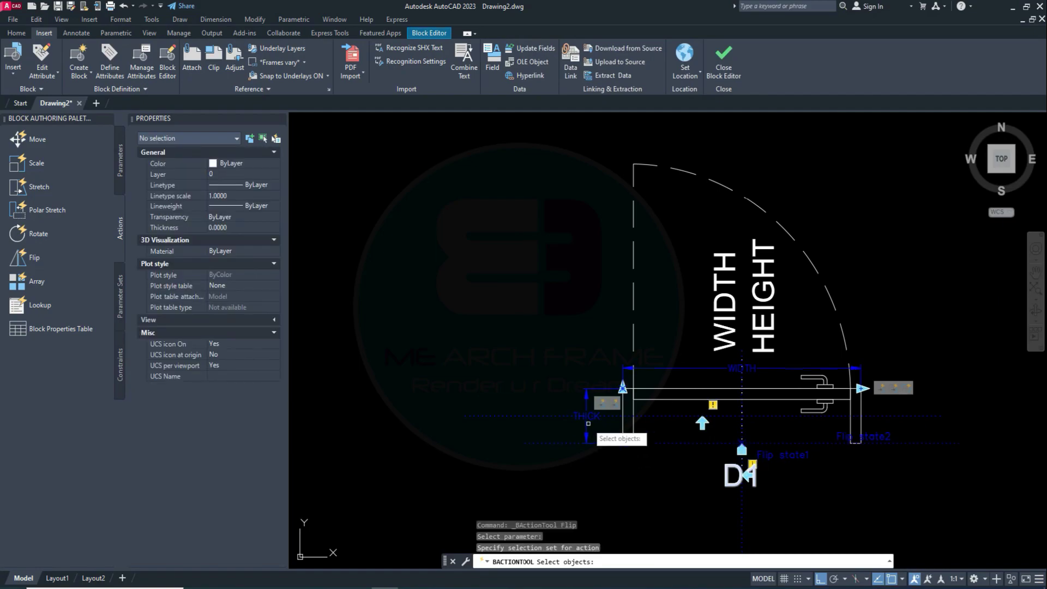
scroll(600, 381, down, 5)
click(507, 240)
click(651, 358)
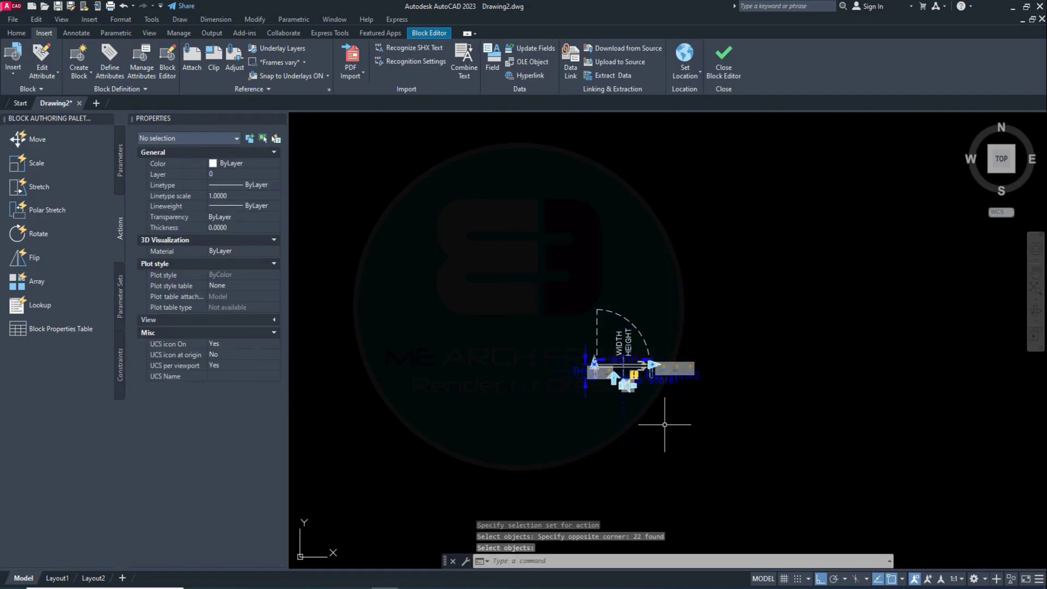
Step: Redo the flip action on the flip parameter, window-selecting all 22 block objects
click(33, 257)
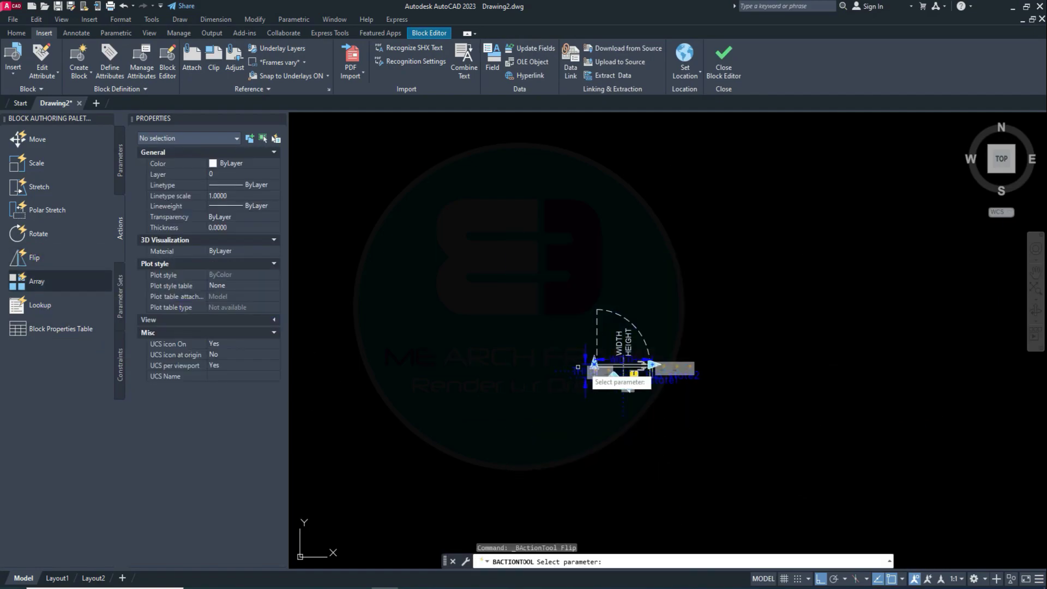
scroll(635, 404, up, 5)
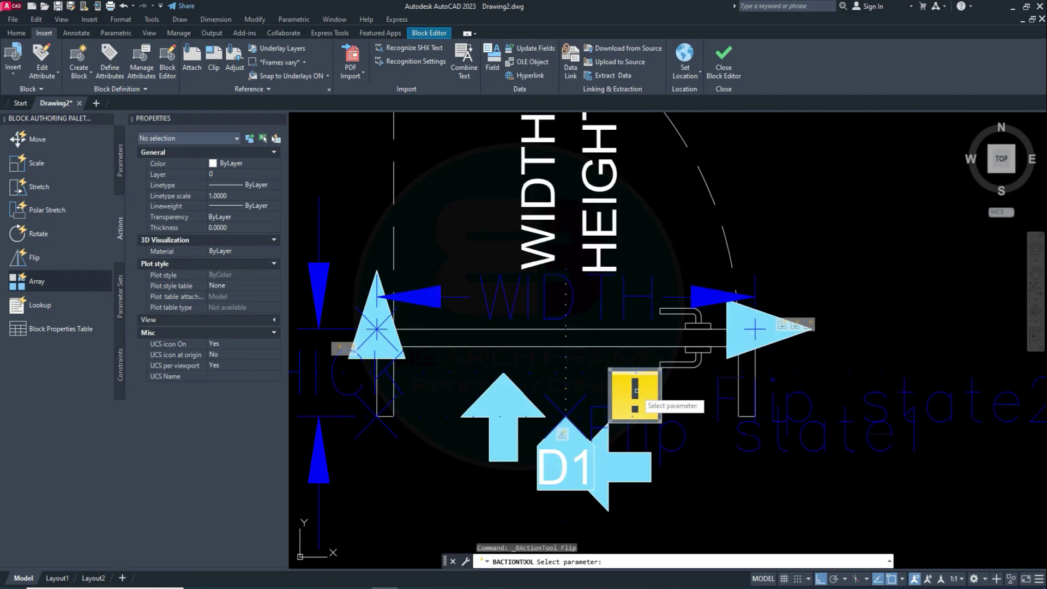
click(646, 483)
scroll(649, 464, down, 5)
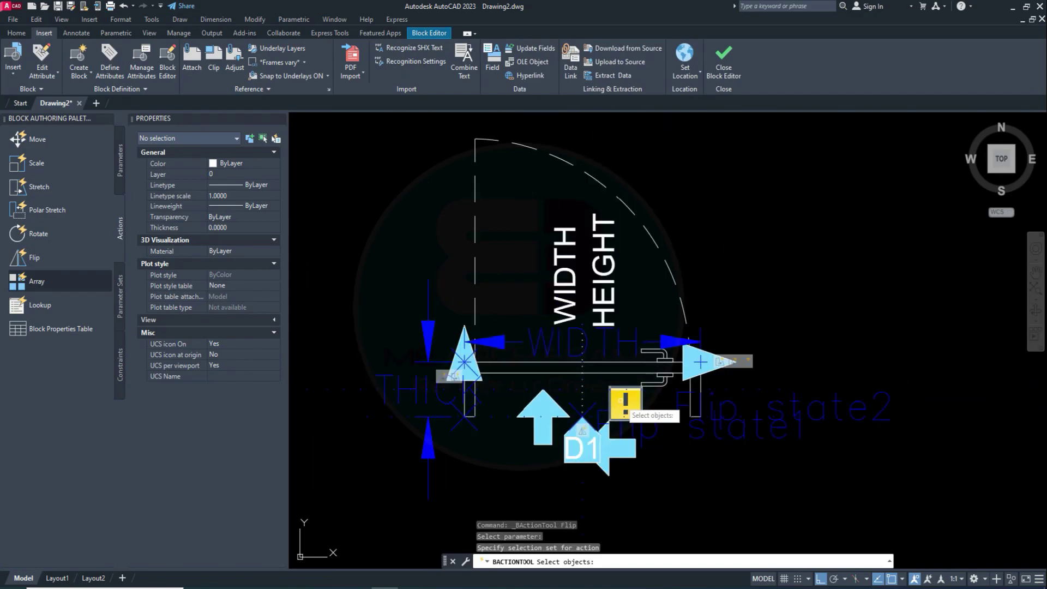
scroll(669, 442, down, 3)
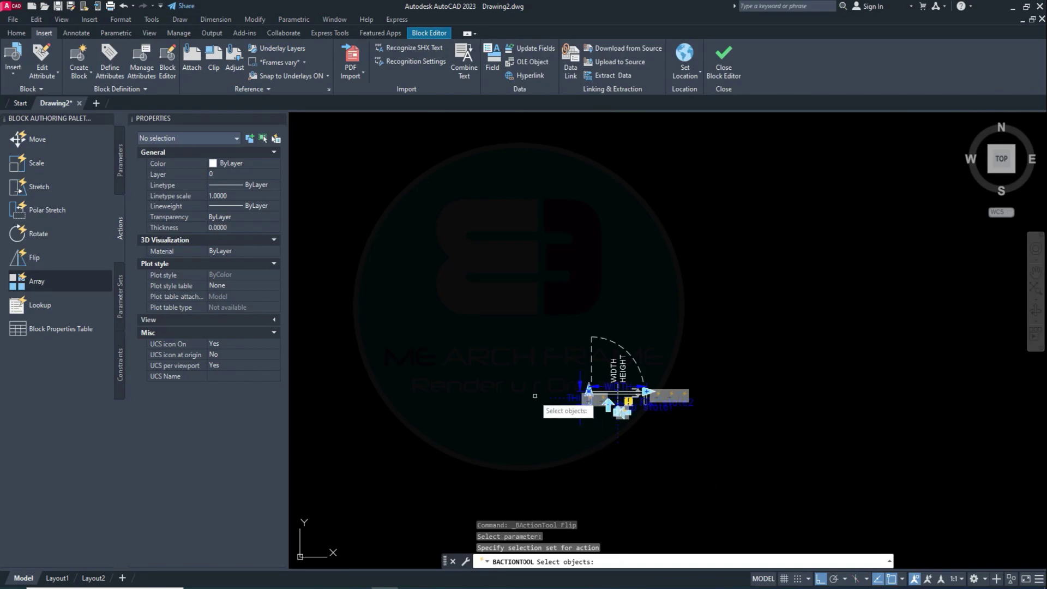
click(534, 317)
click(771, 480)
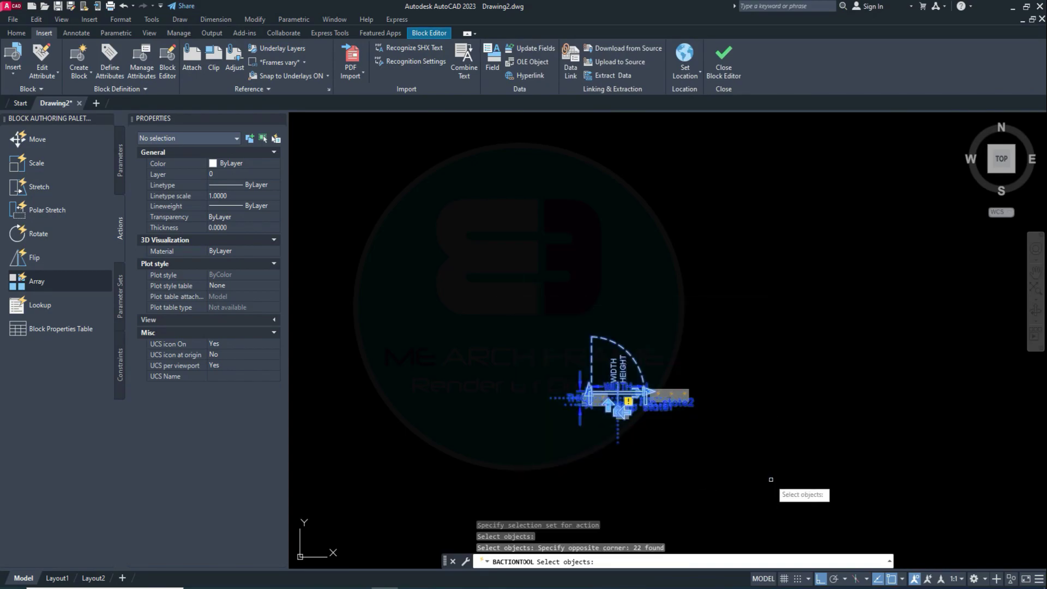
key(Return)
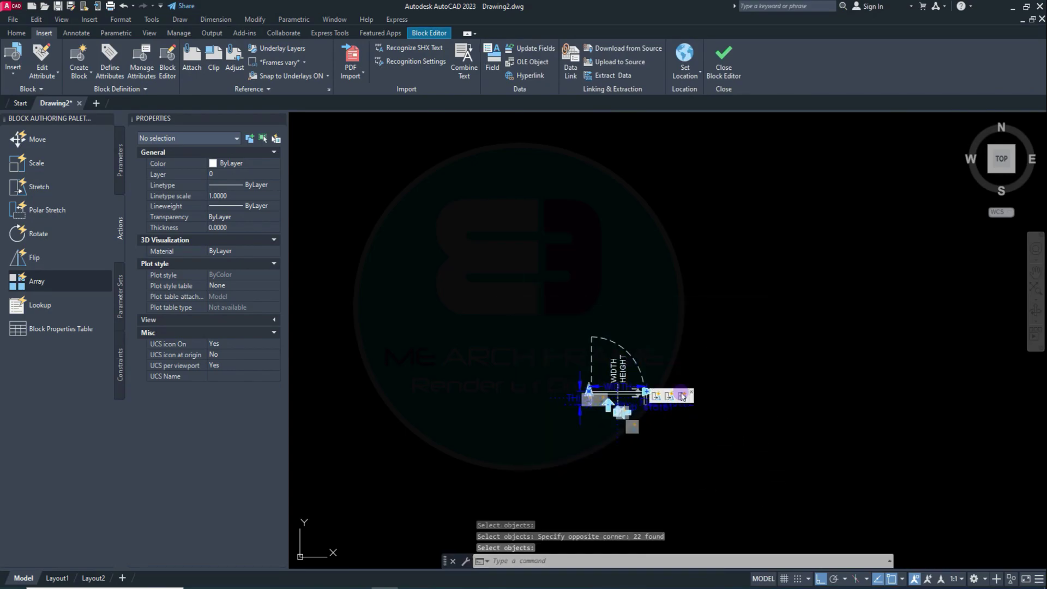
scroll(608, 407, up, 8)
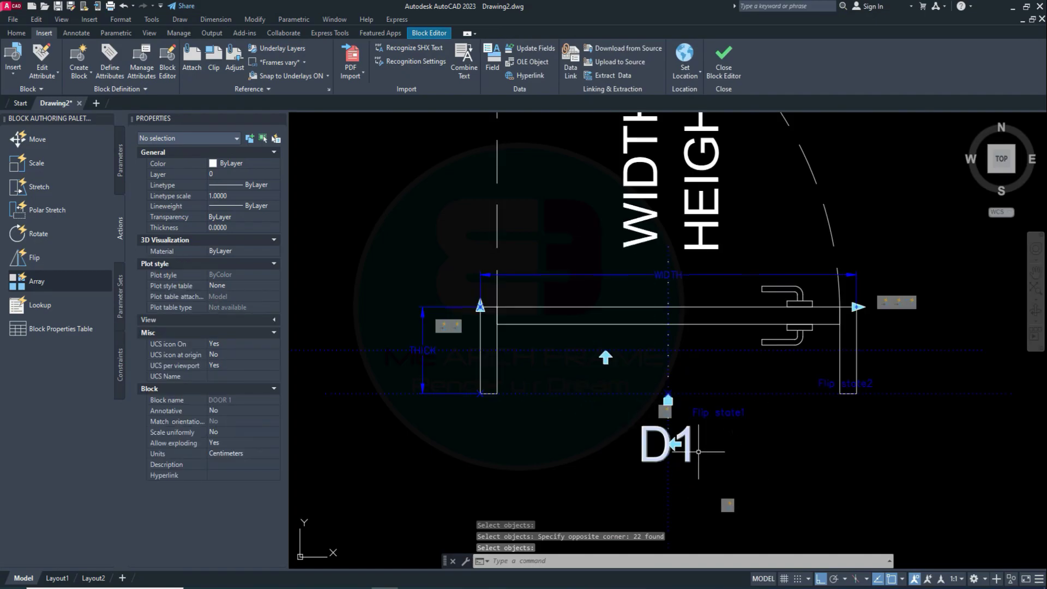
Step: Save DOOR 1, close the Block Editor and test both flip grips on the door
click(724, 60)
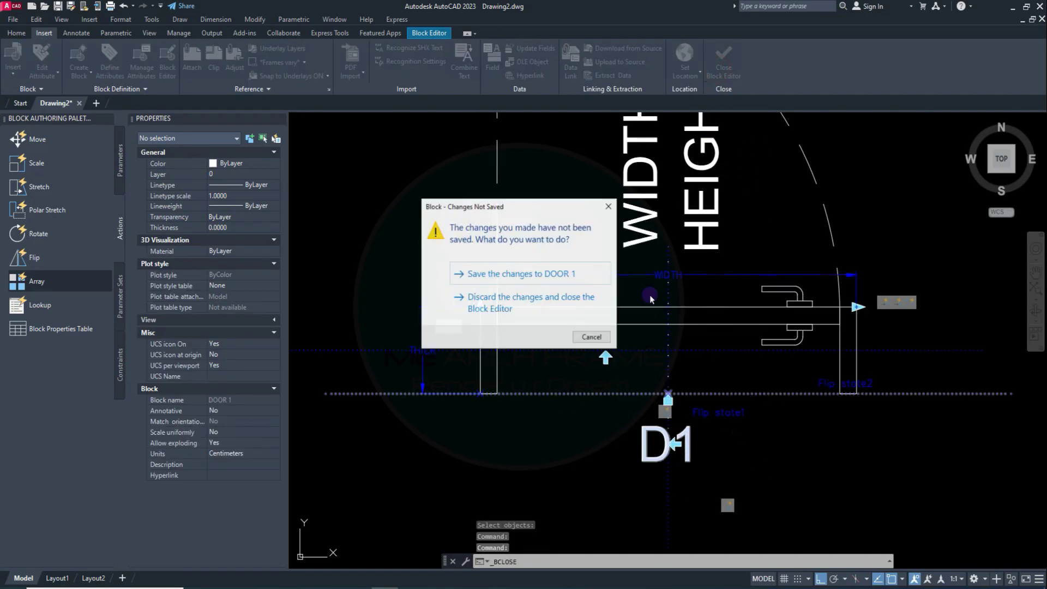
click(507, 273)
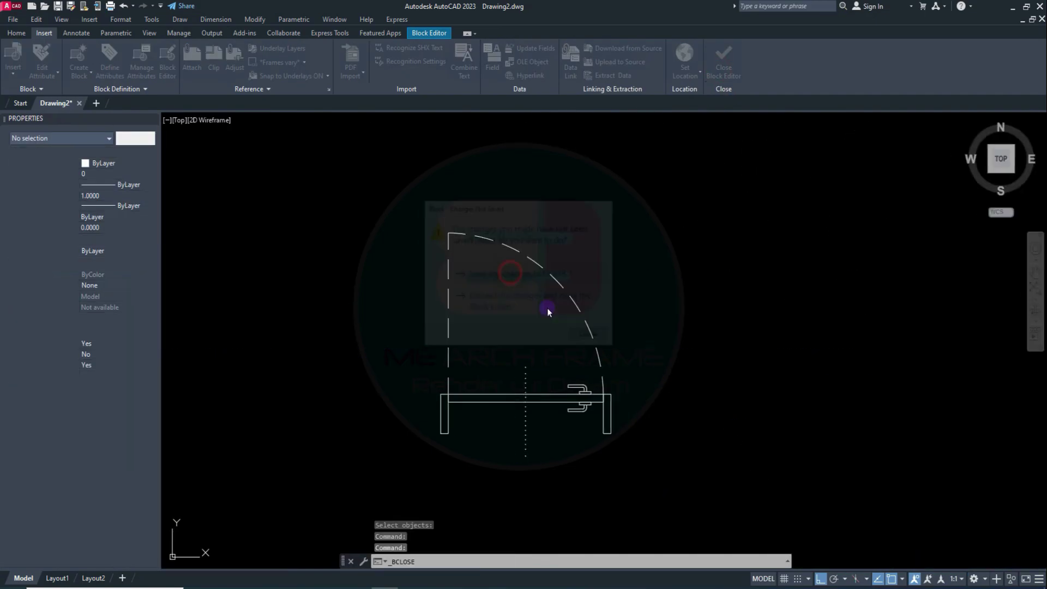
click(536, 394)
click(526, 453)
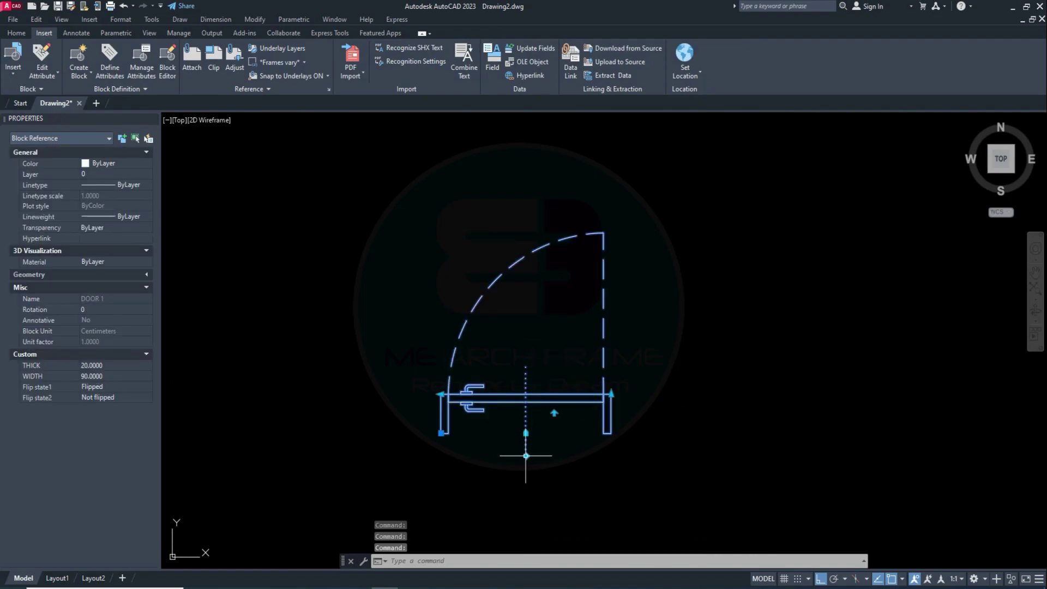
click(525, 456)
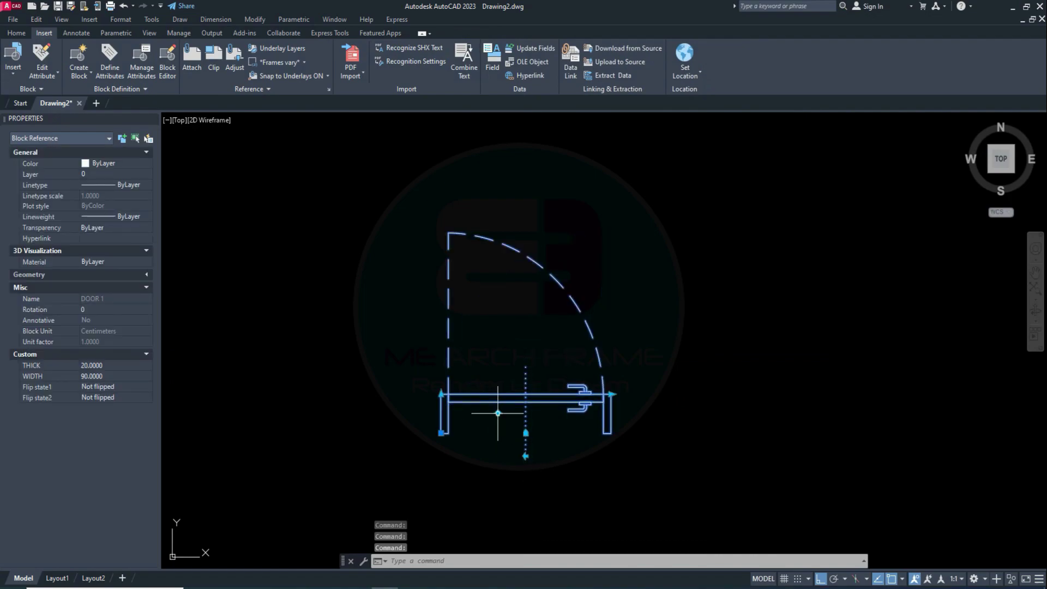
click(525, 433)
Step: Stretch the door width to 131.1206, then undo the change
click(612, 394)
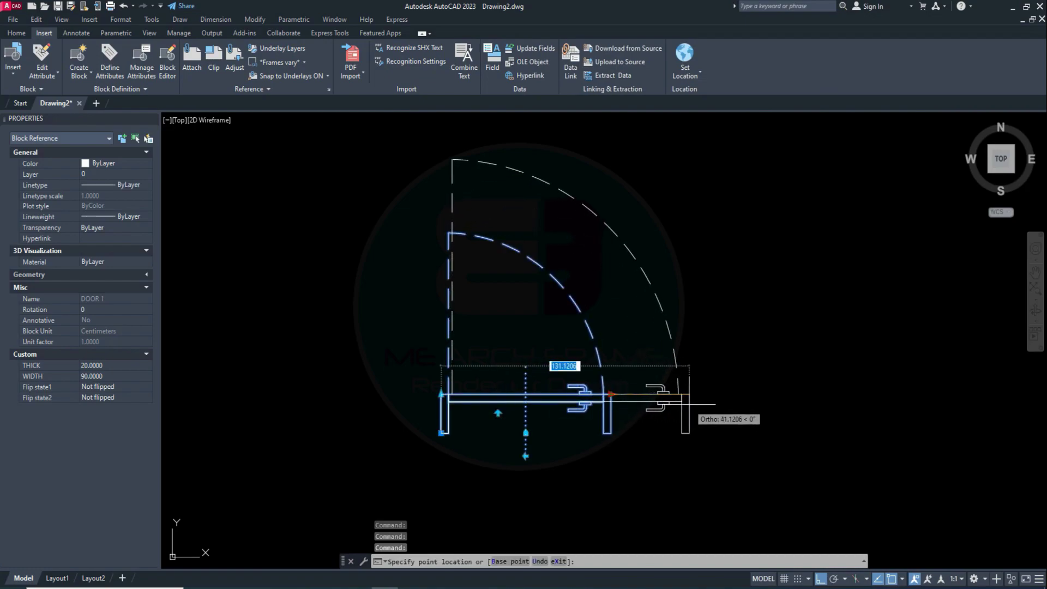
click(690, 404)
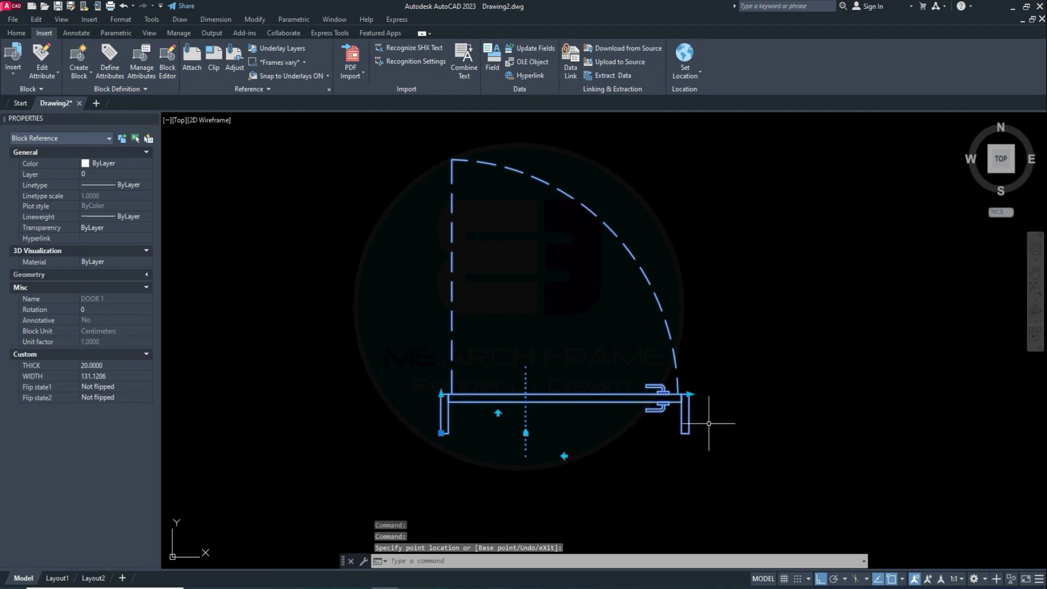
key(Escape)
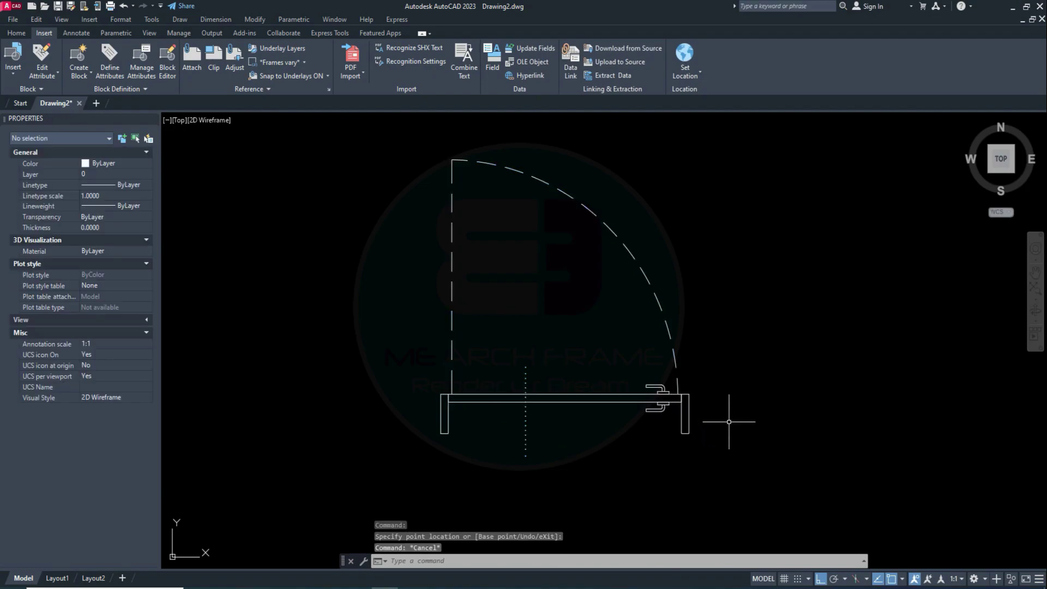
text(RE)
key(Return)
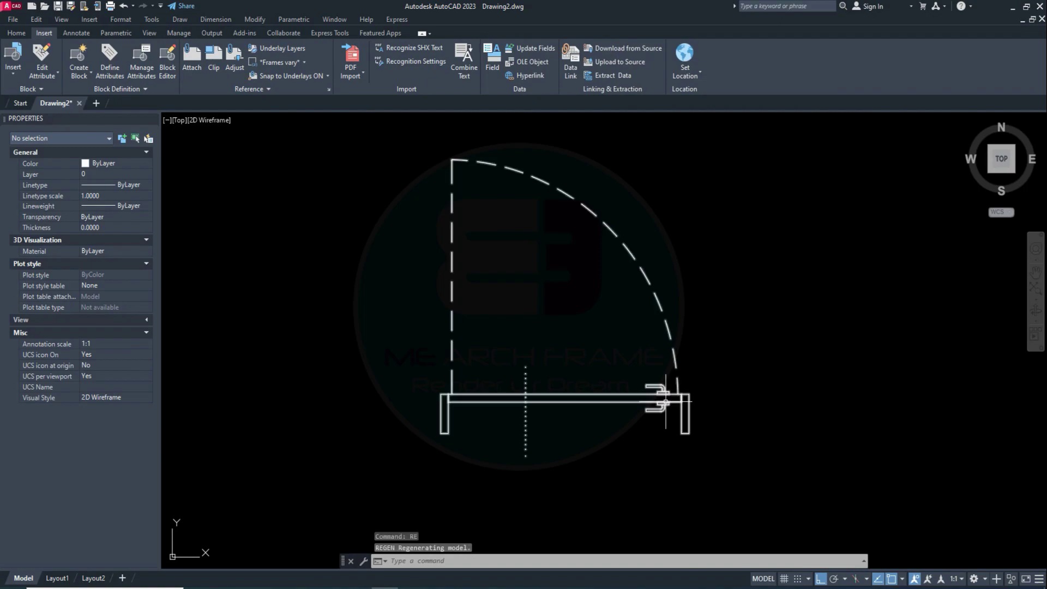
key(ctrl+z)
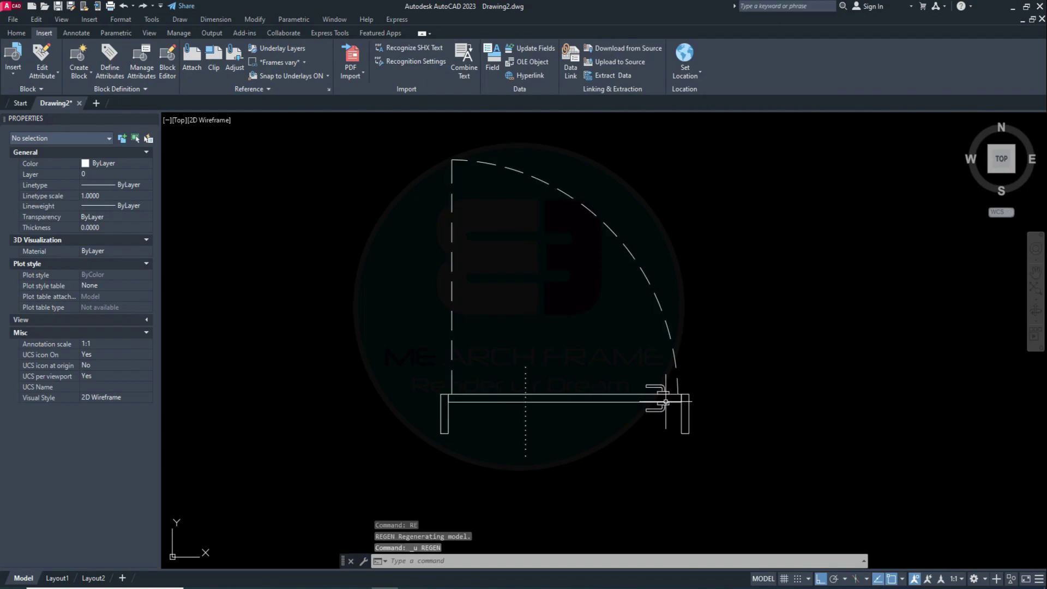
key(ctrl+z)
Step: Delete the test door block from model space
click(558, 400)
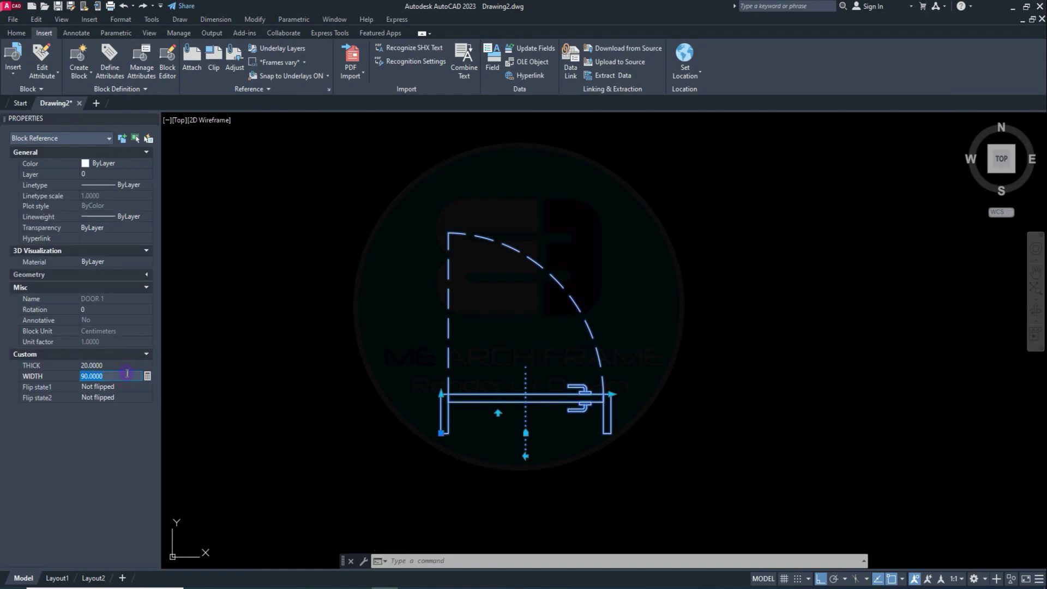
key(Delete)
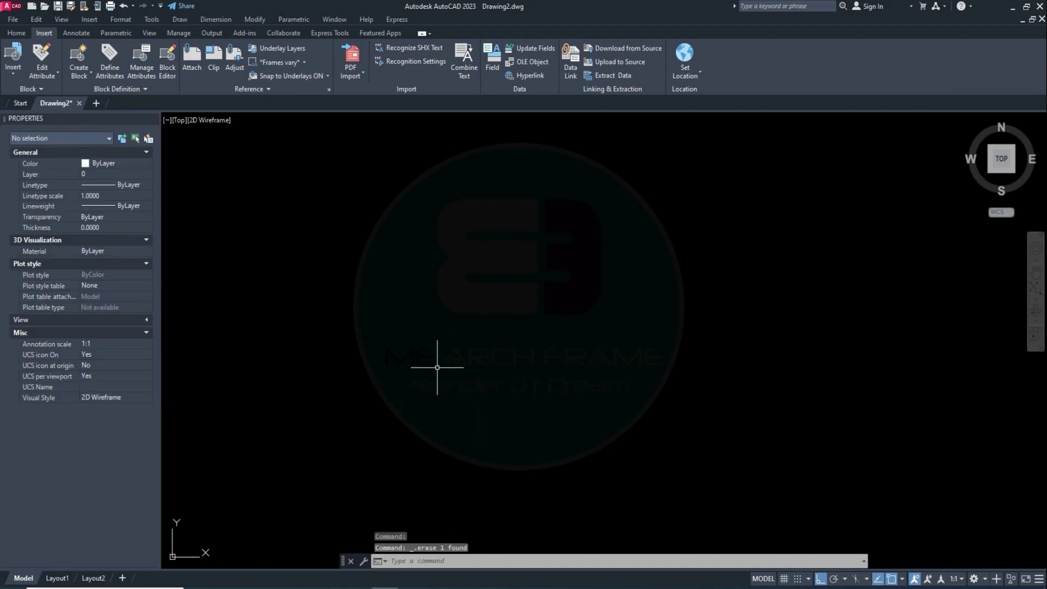
click(13, 57)
Step: Insert a new DOOR 1 block, accepting attribute values D1, 90 and 210
click(27, 107)
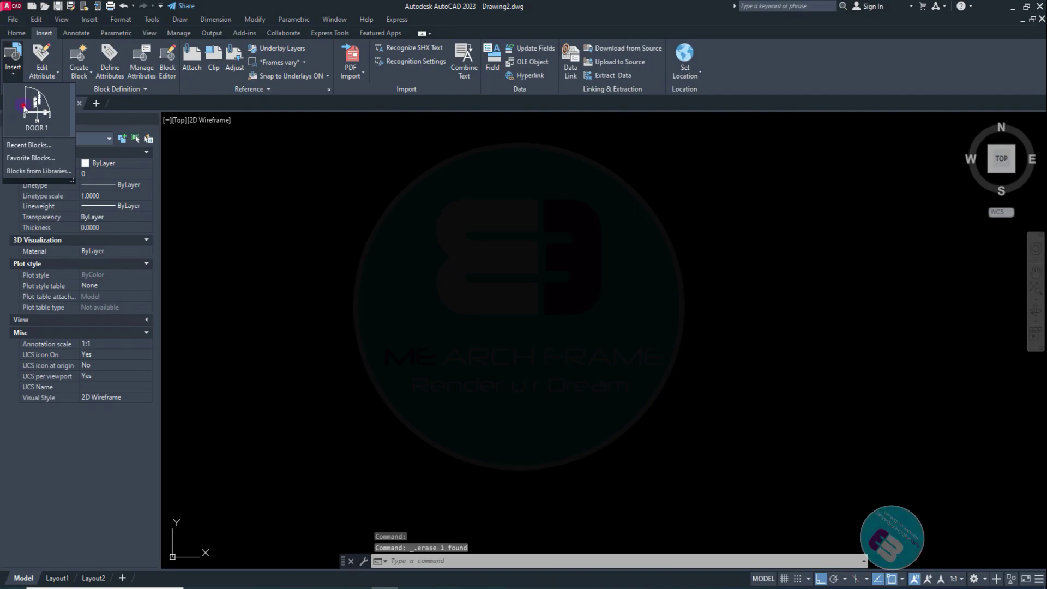
click(581, 376)
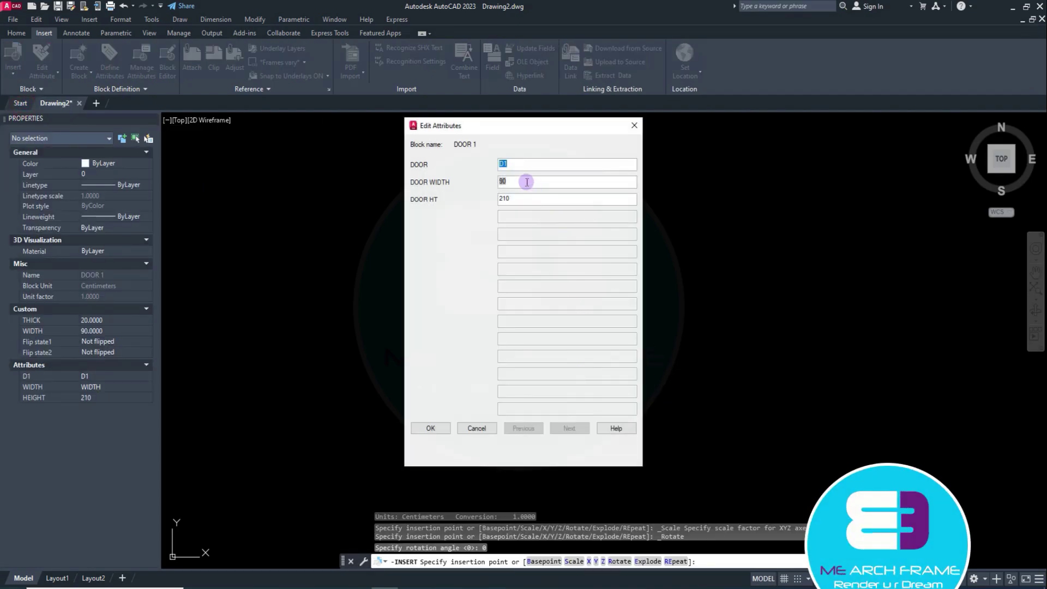
click(439, 429)
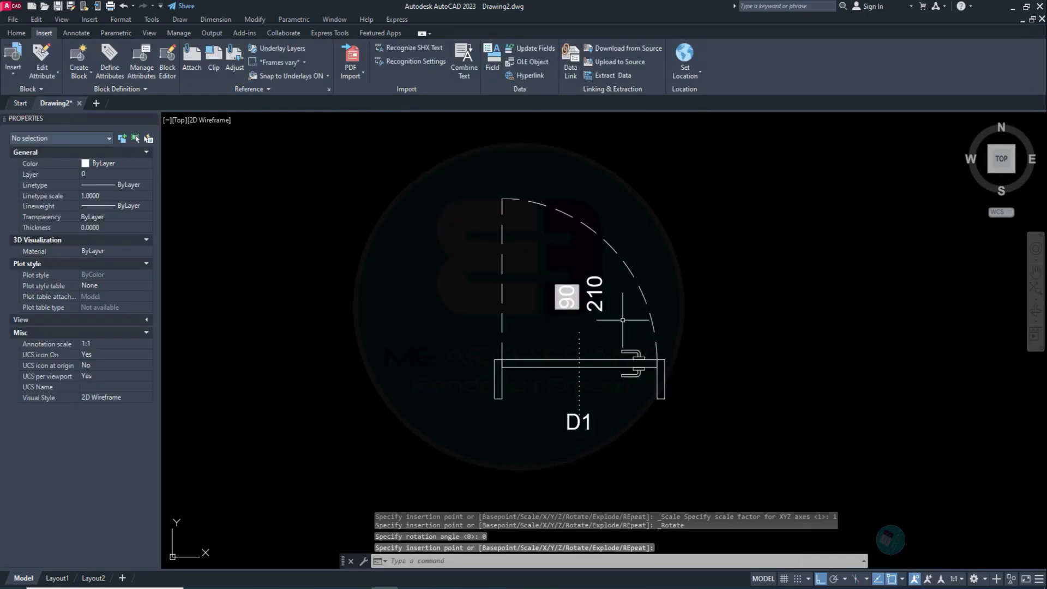
key(Escape)
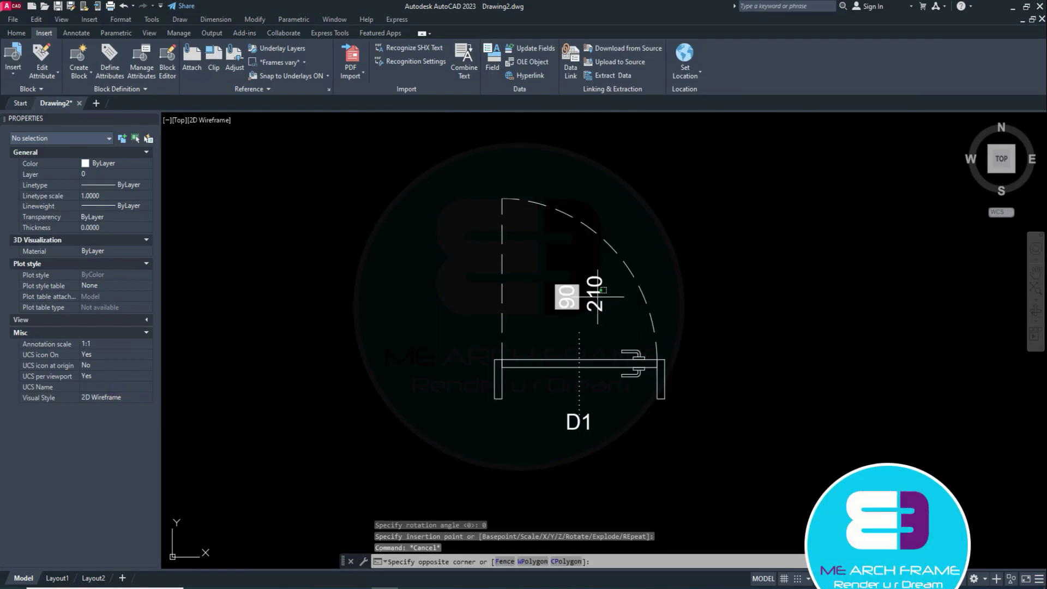
Step: Set the door's WIDTH to 110 in Properties and regenerate with RE
click(597, 288)
click(115, 375)
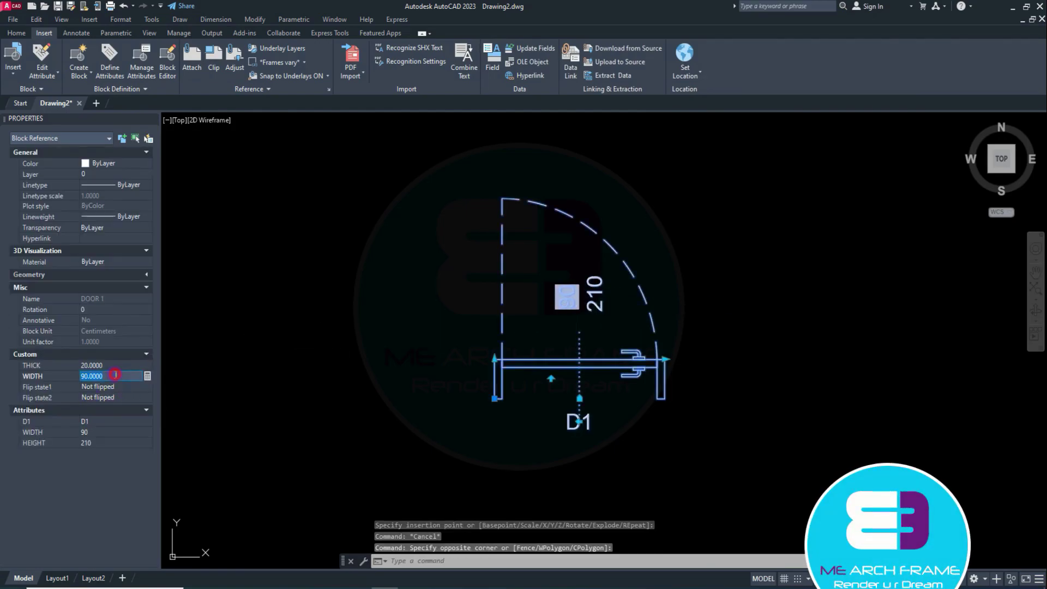
text(110)
key(Return)
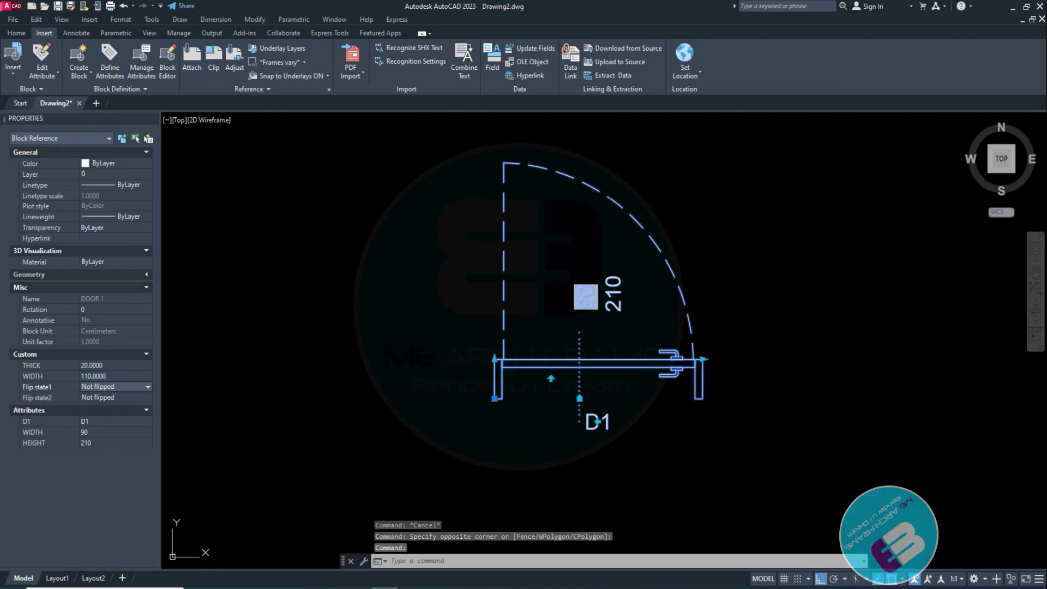
key(Escape)
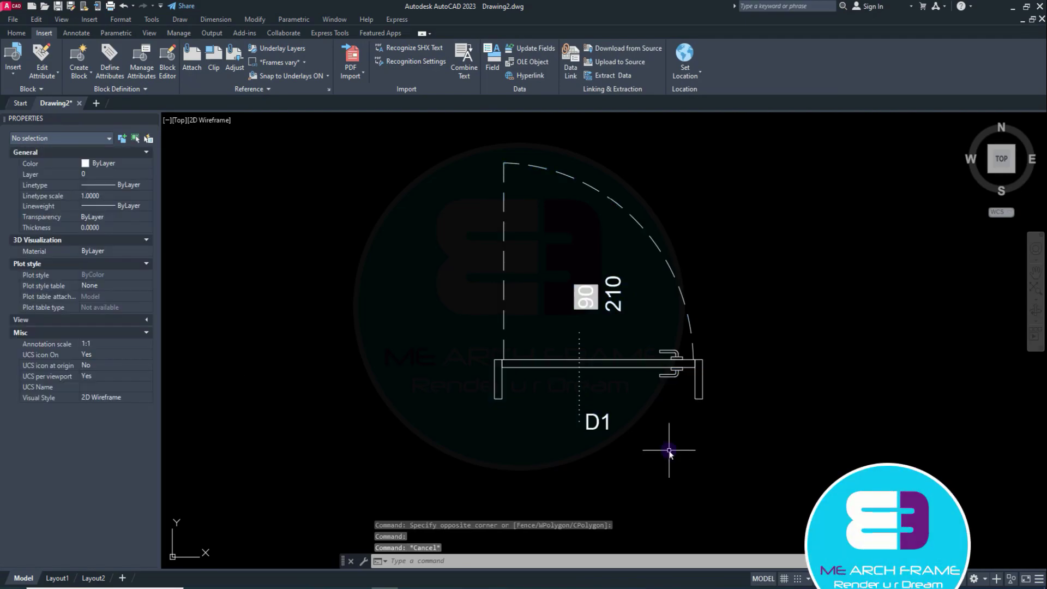
text(re)
key(Return)
Step: Undo back to width 90, then inspect the door's attributes and shortcut menu
click(614, 361)
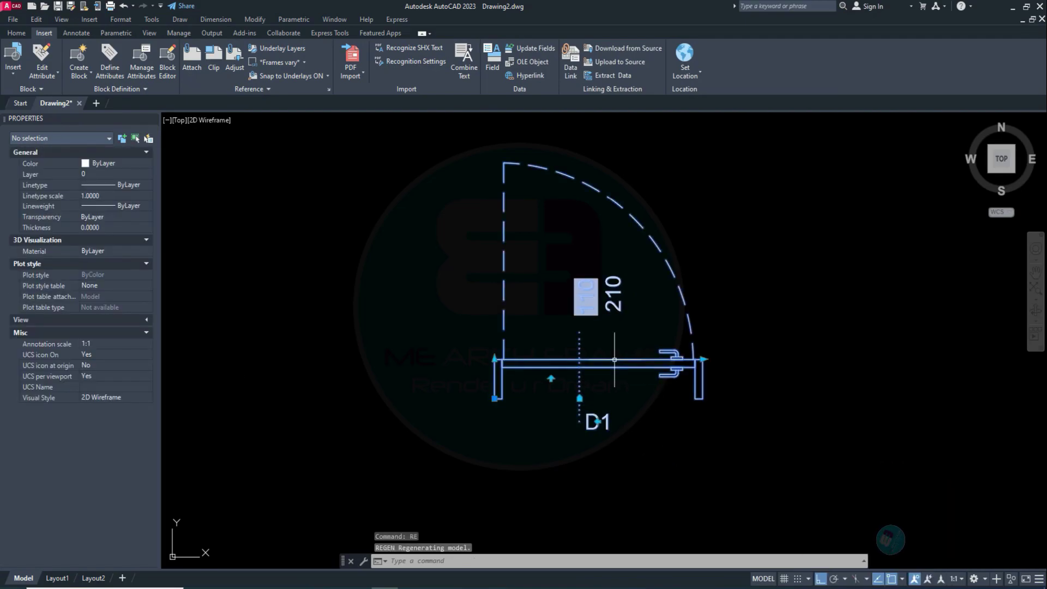
key(ctrl+z)
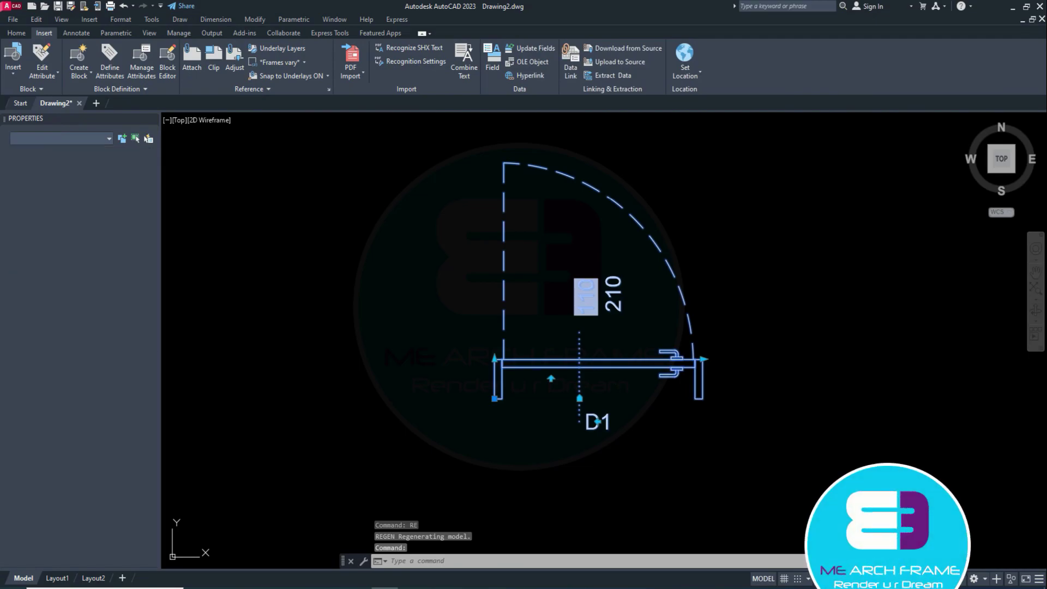
key(ctrl+z)
double_click(614, 360)
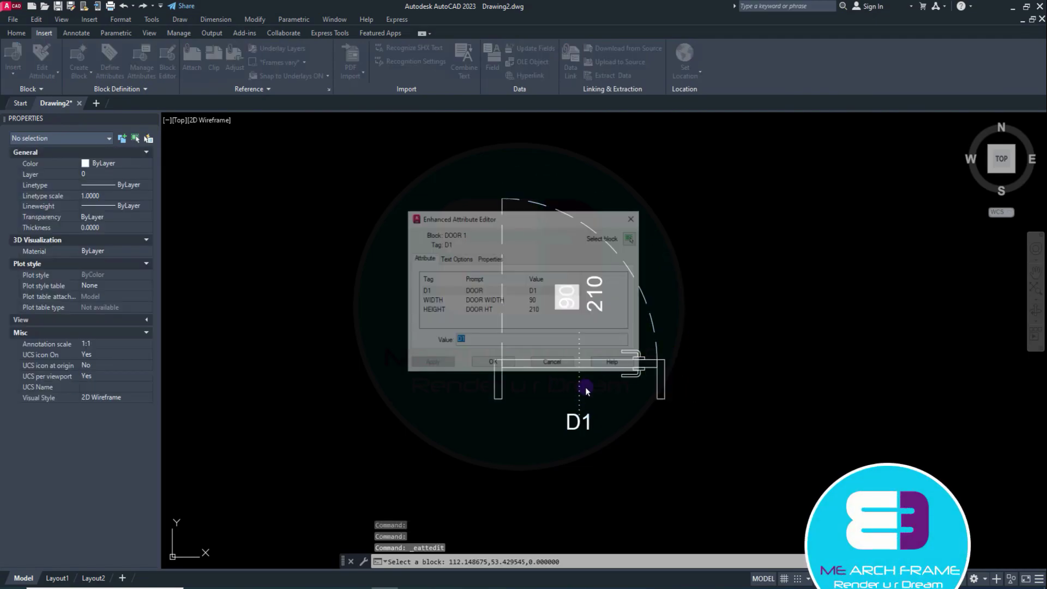
click(513, 365)
right_click(636, 359)
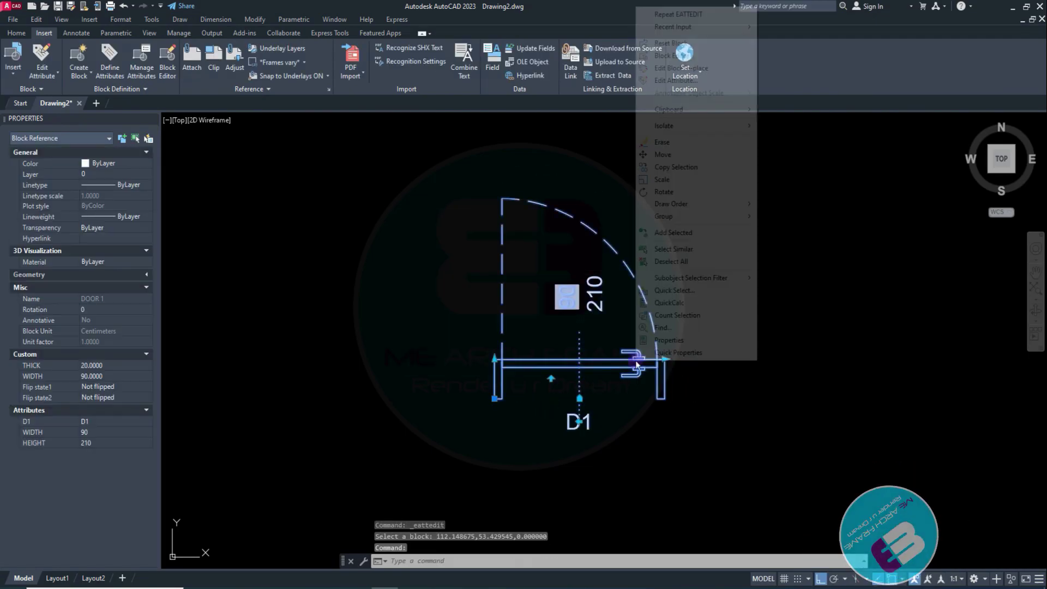
Step: Open DOOR 1 in the Block Editor and bring up the Stretch1 action's options
click(673, 56)
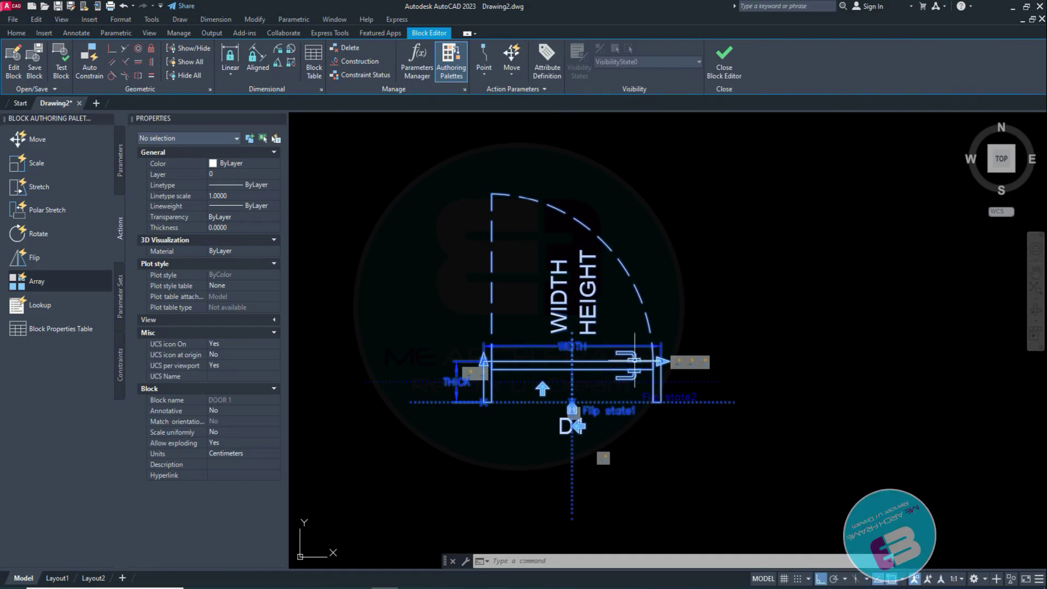
key(Escape)
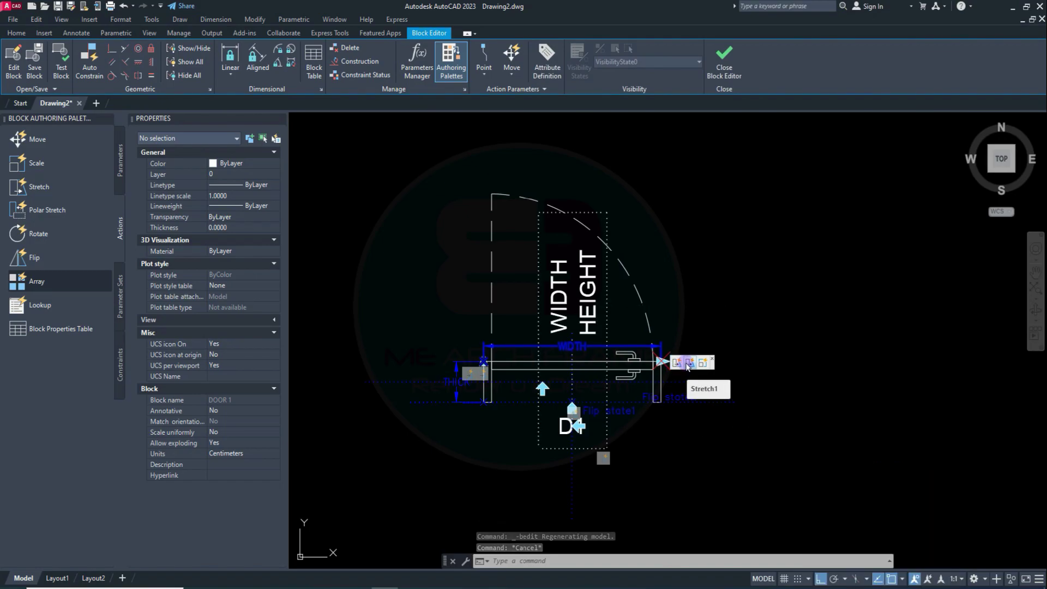
click(689, 364)
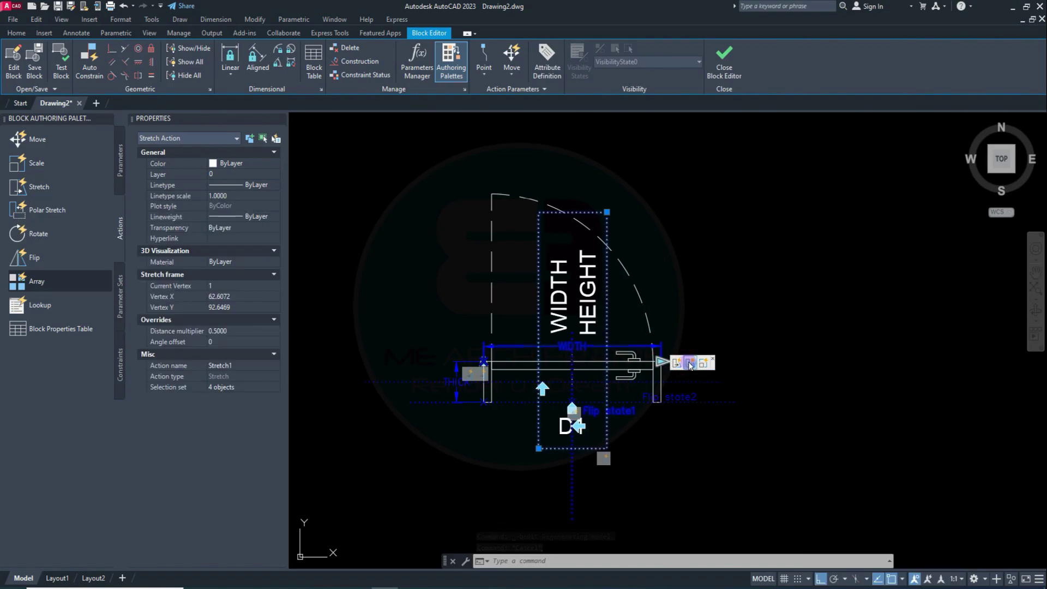
right_click(688, 364)
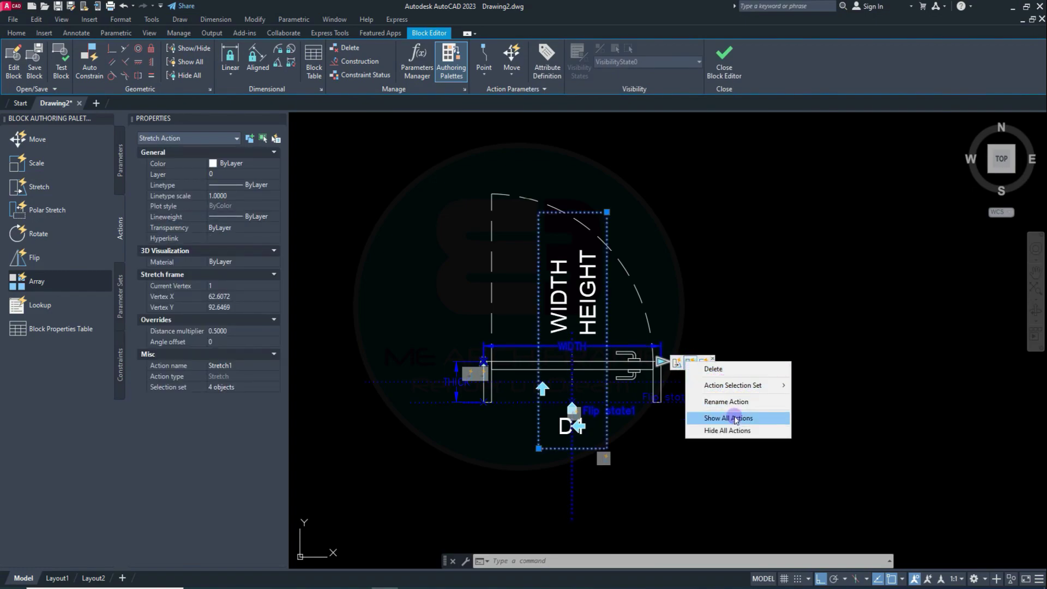
mouse_move(733, 385)
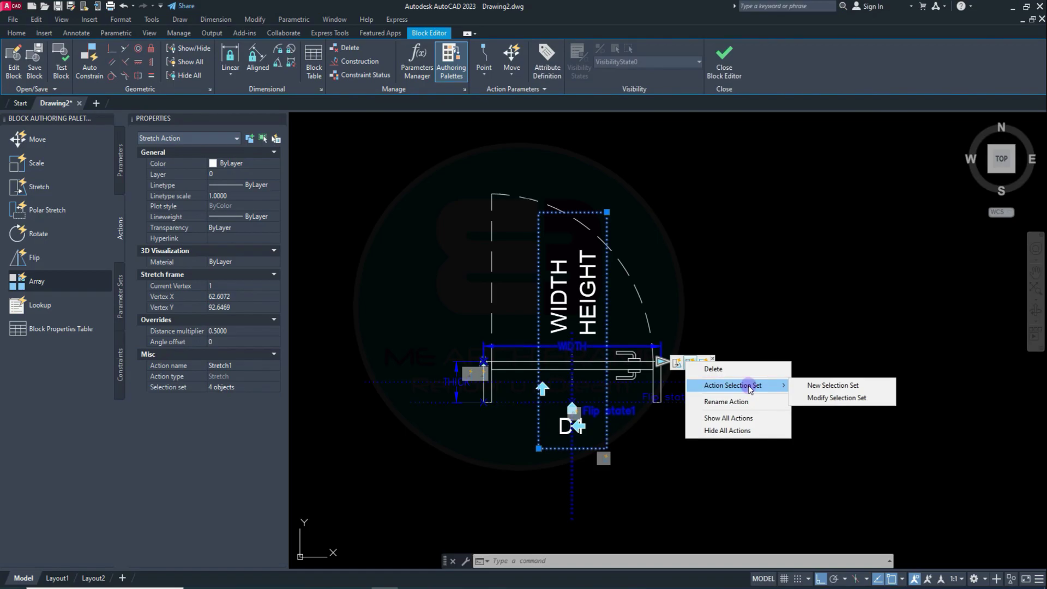
Step: Draw a new Stretch1 frame and add the HEIGHT and WIDTH attribute texts
click(839, 385)
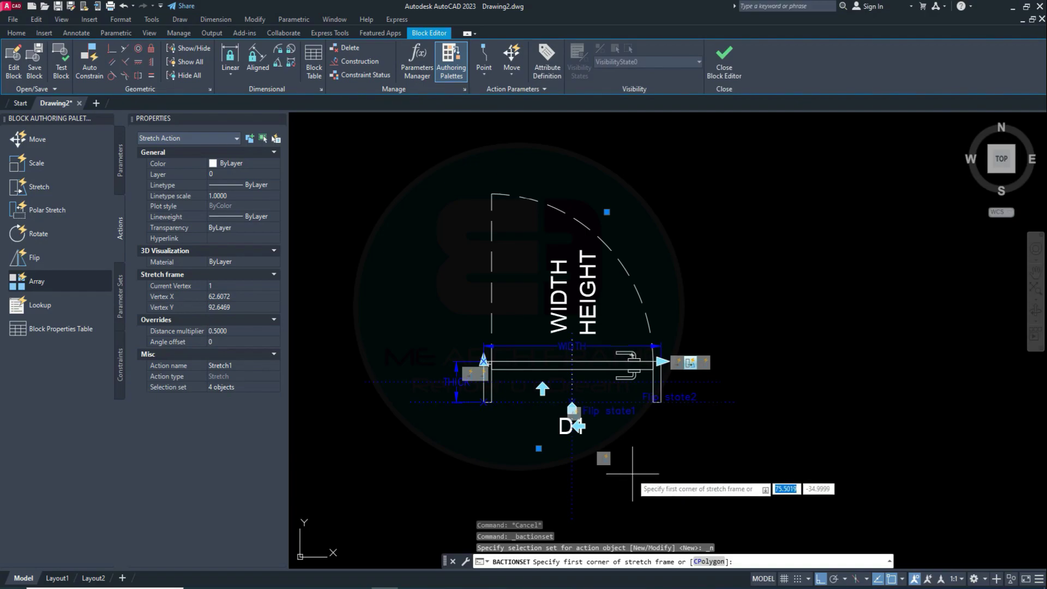
scroll(639, 403, up, 3)
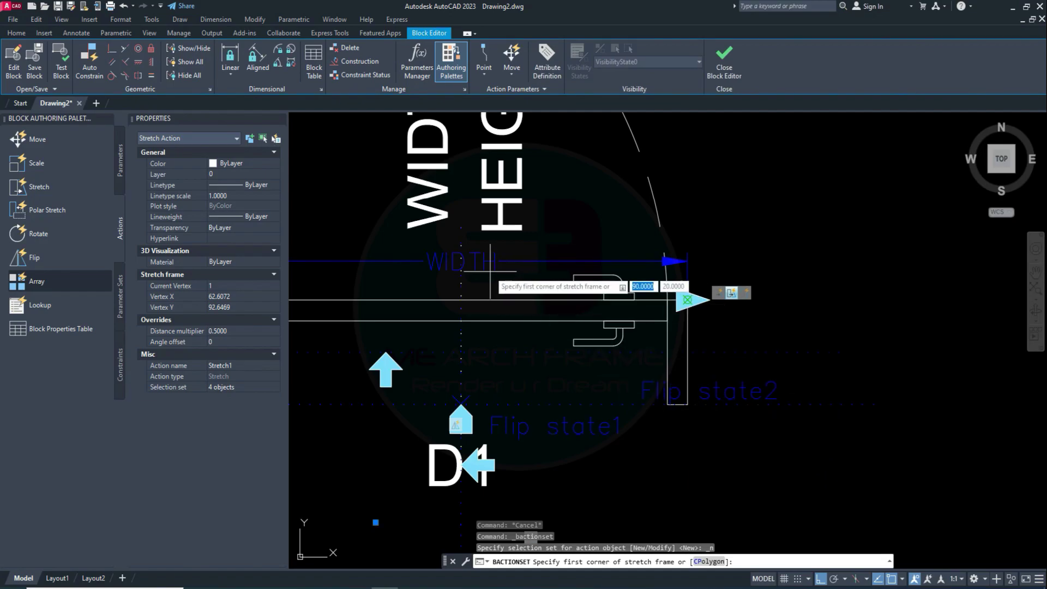
scroll(597, 342, down, 3)
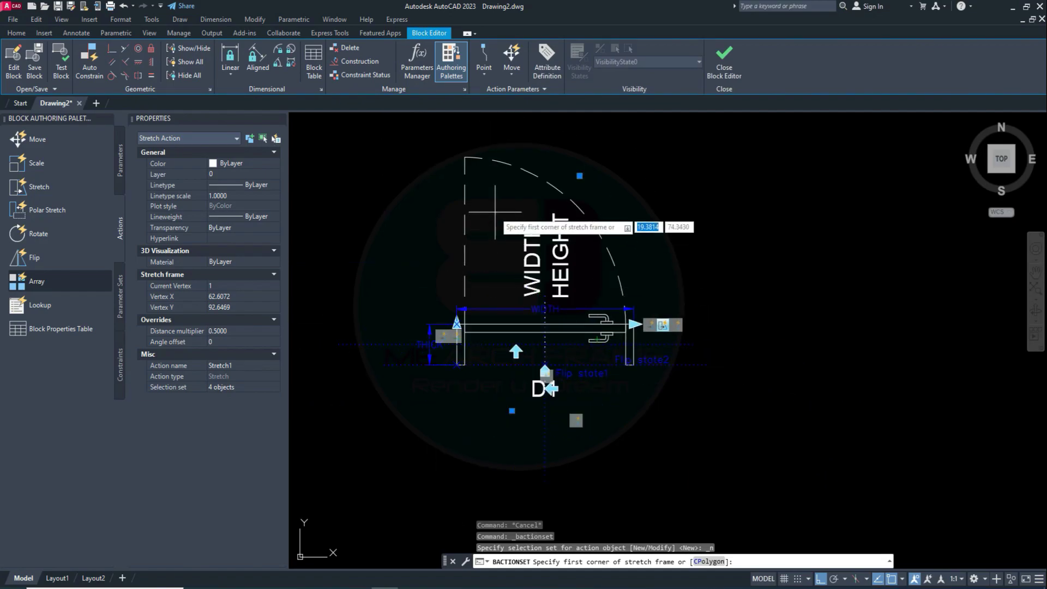
click(498, 201)
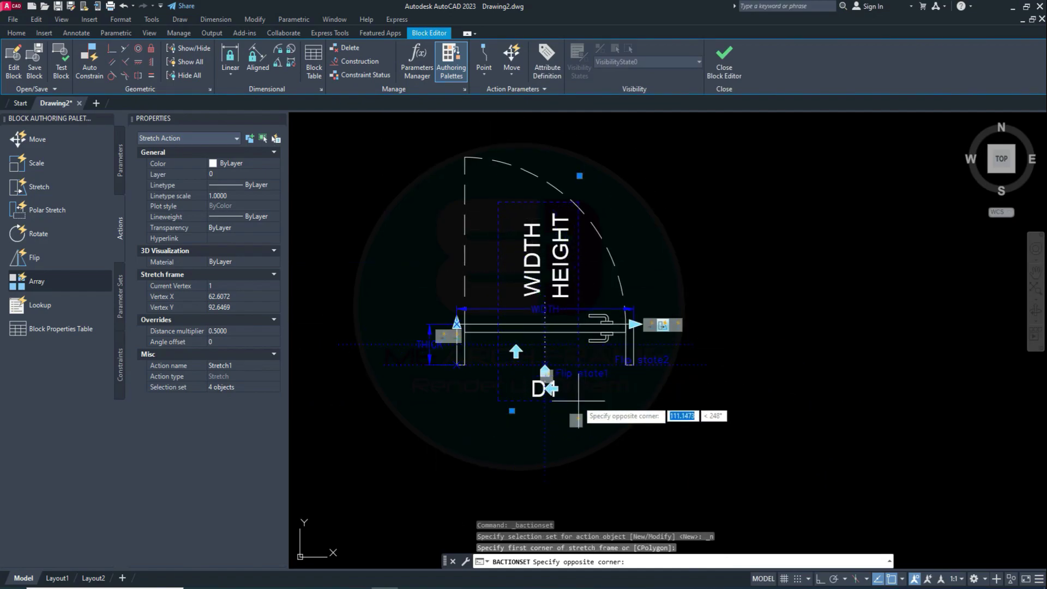
click(568, 493)
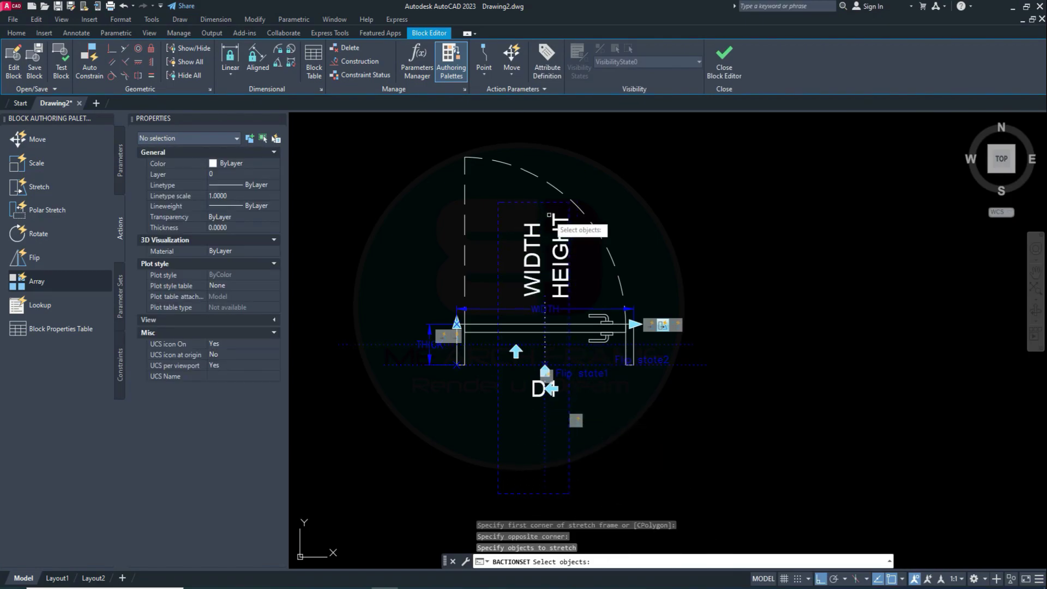
click(557, 226)
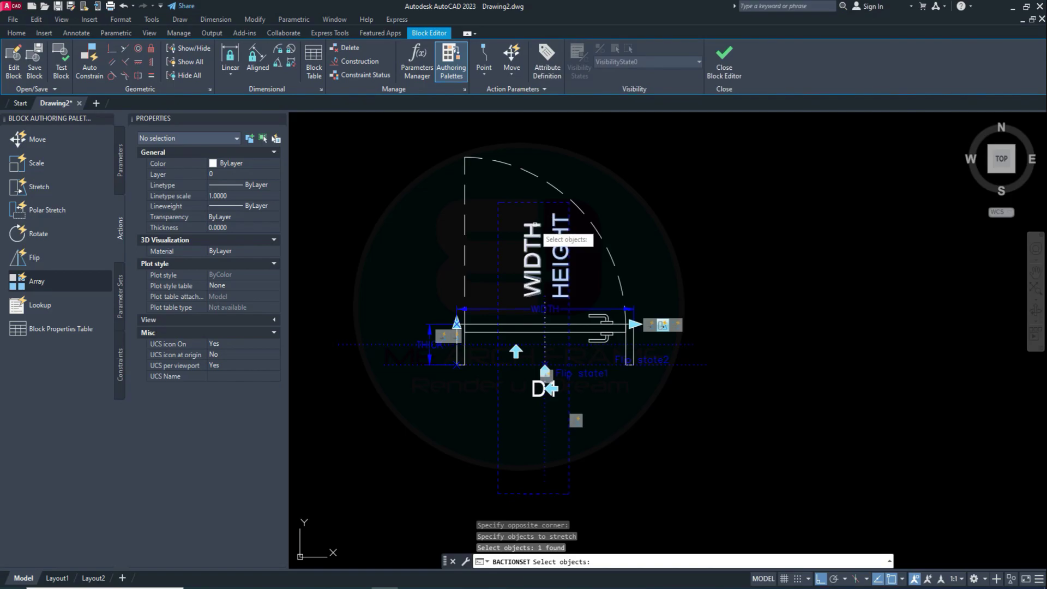
click(530, 256)
Step: Add the flip parameter objects and the D1 tag to the stretch set
scroll(545, 337, up, 6)
click(562, 308)
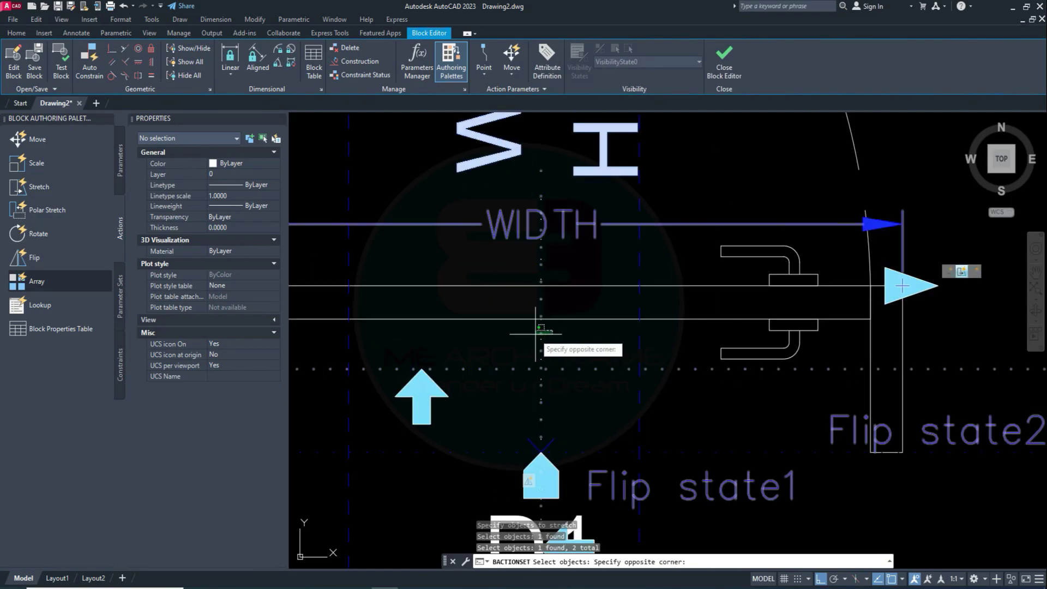
click(531, 335)
scroll(549, 332, down, 4)
click(559, 428)
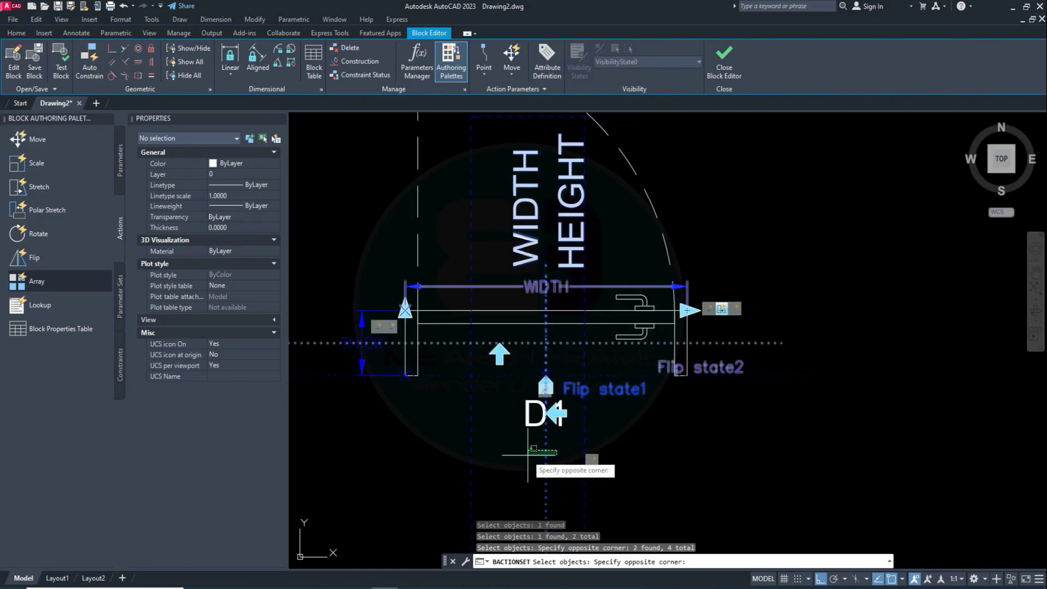
click(502, 482)
click(533, 424)
click(567, 426)
click(514, 479)
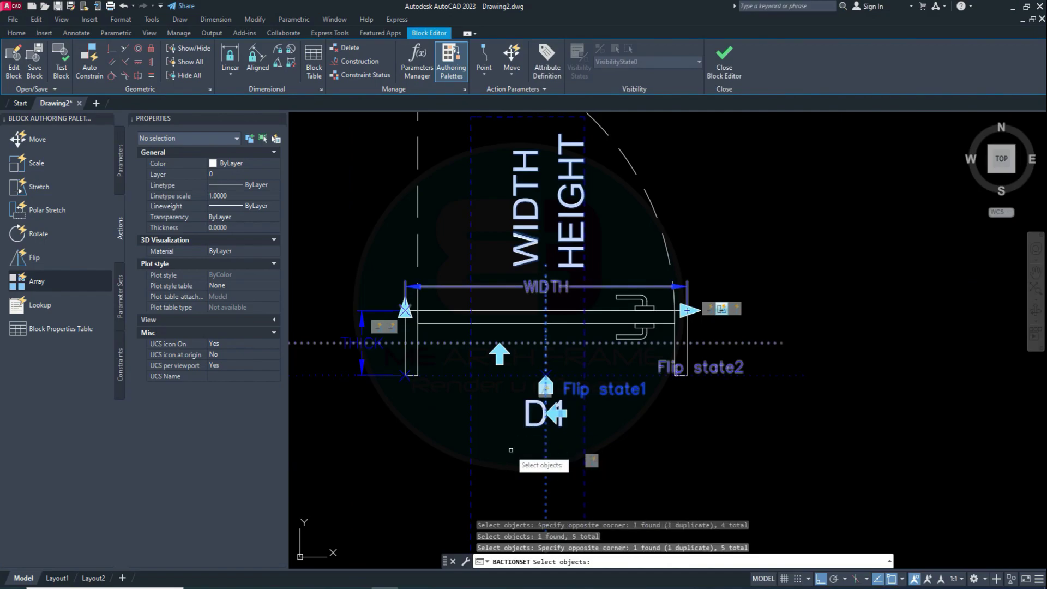
click(555, 447)
click(494, 403)
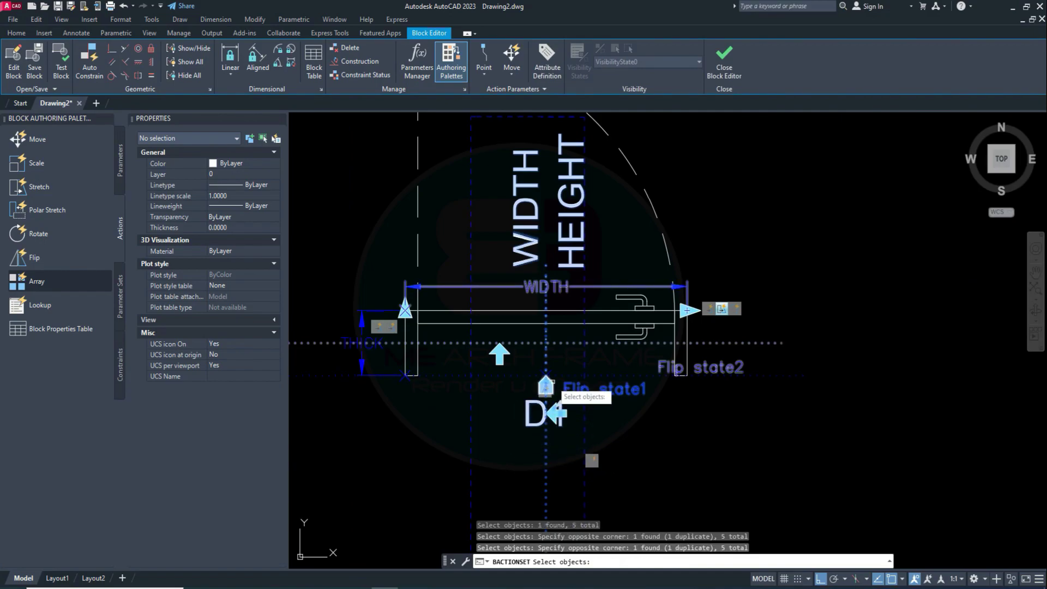
Step: Add the remaining objects, finish the stretch selection and close the Block Editor
click(552, 384)
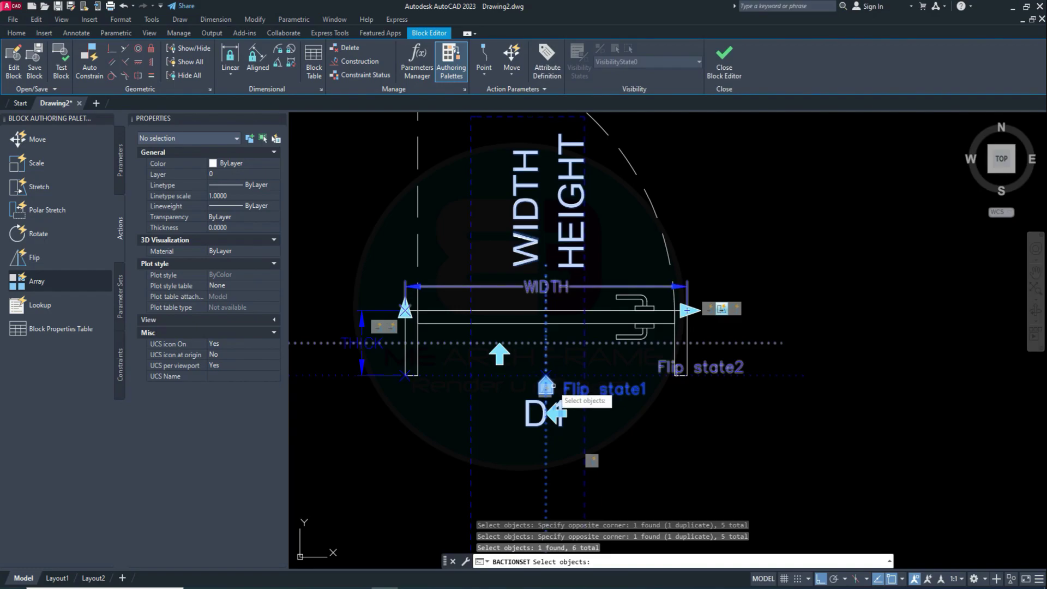
scroll(551, 386, up, 3)
click(551, 390)
scroll(556, 430, down, 3)
click(556, 435)
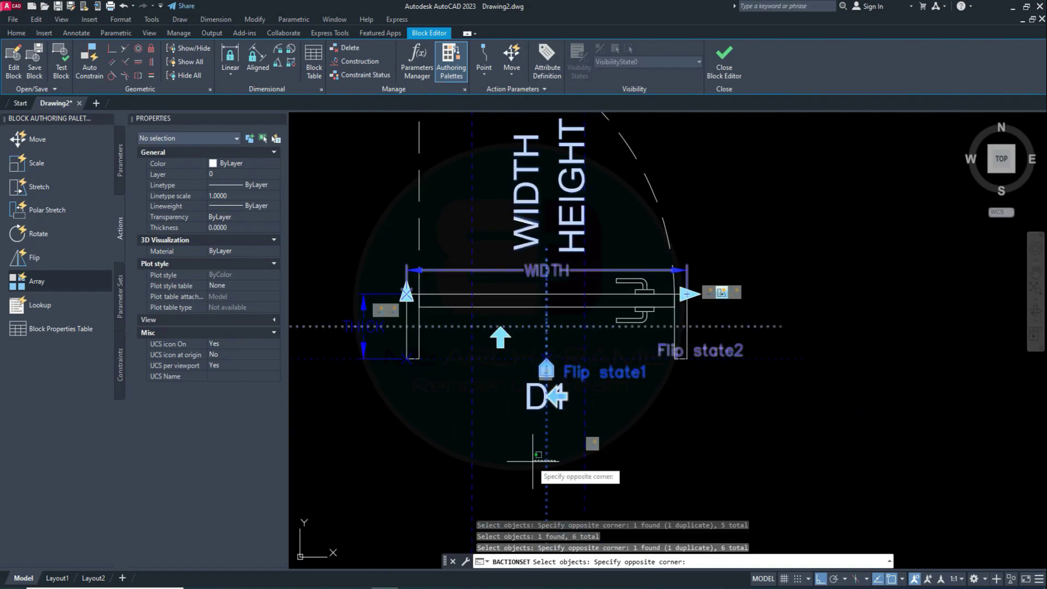
click(507, 486)
key(Return)
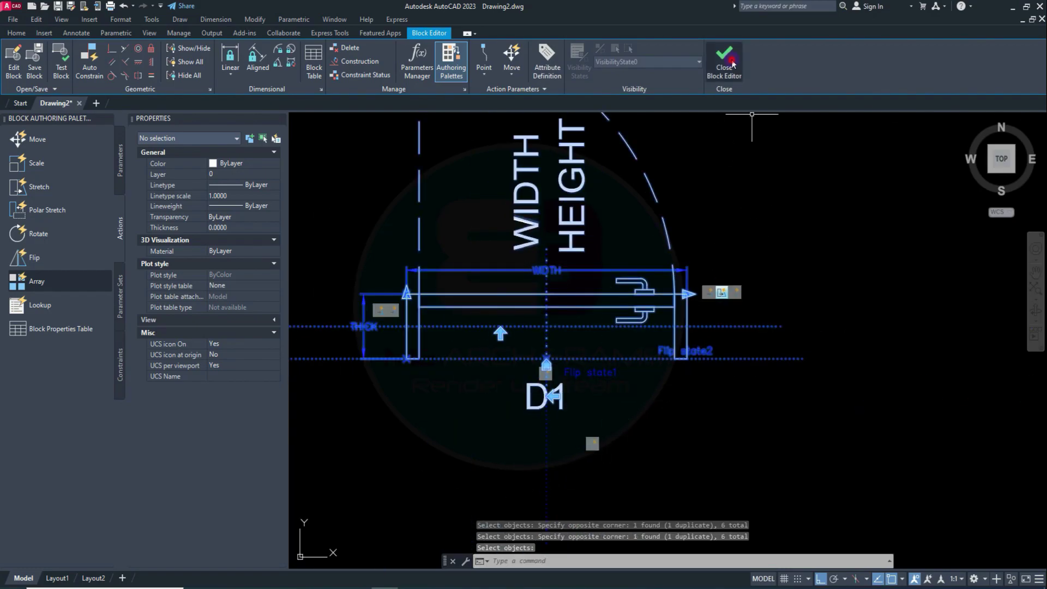
click(725, 60)
Step: Save the block changes, then test stretching the door's width grip and undo
click(480, 277)
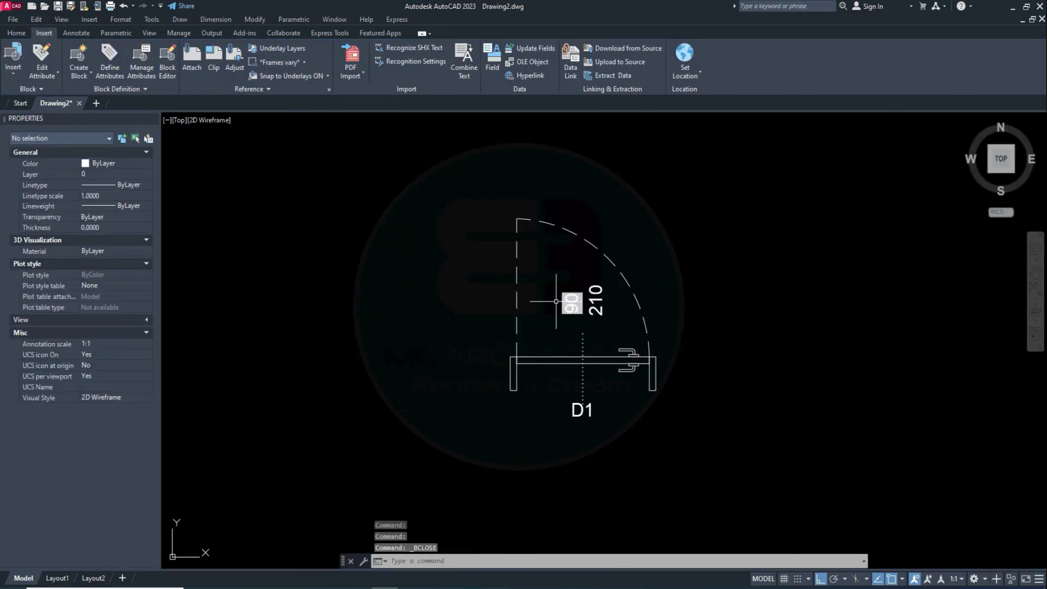
click(569, 359)
click(656, 357)
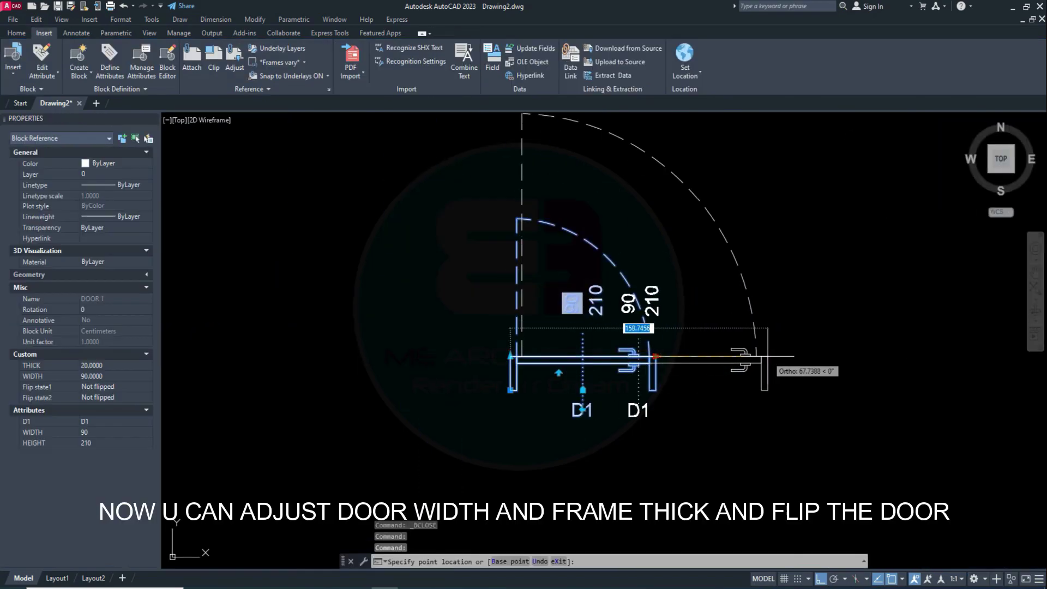
click(769, 361)
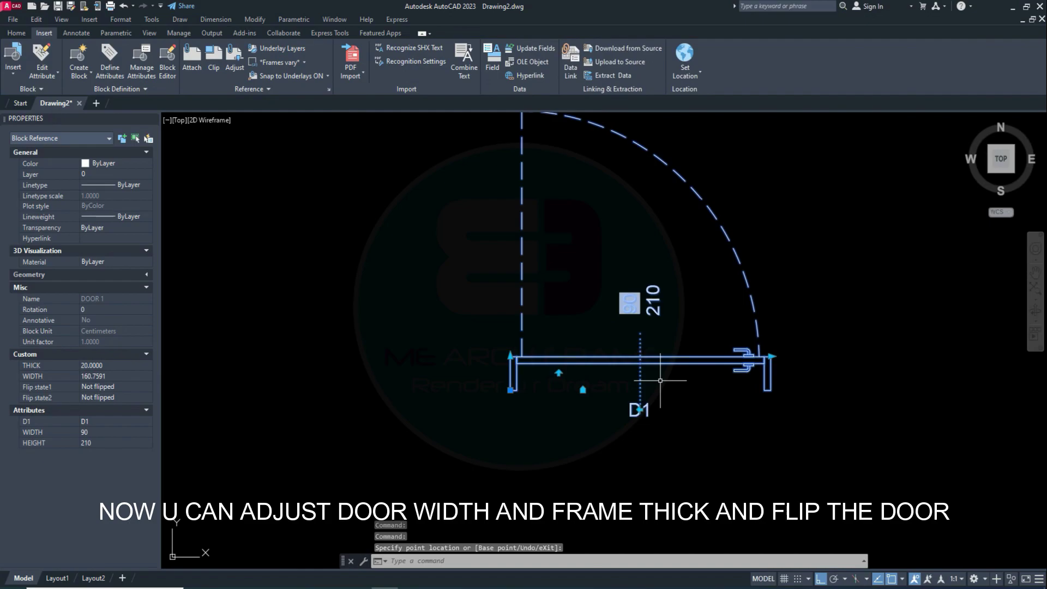
key(ctrl+z)
Step: Set the door width to 110 and regenerate so its width label updates
click(614, 374)
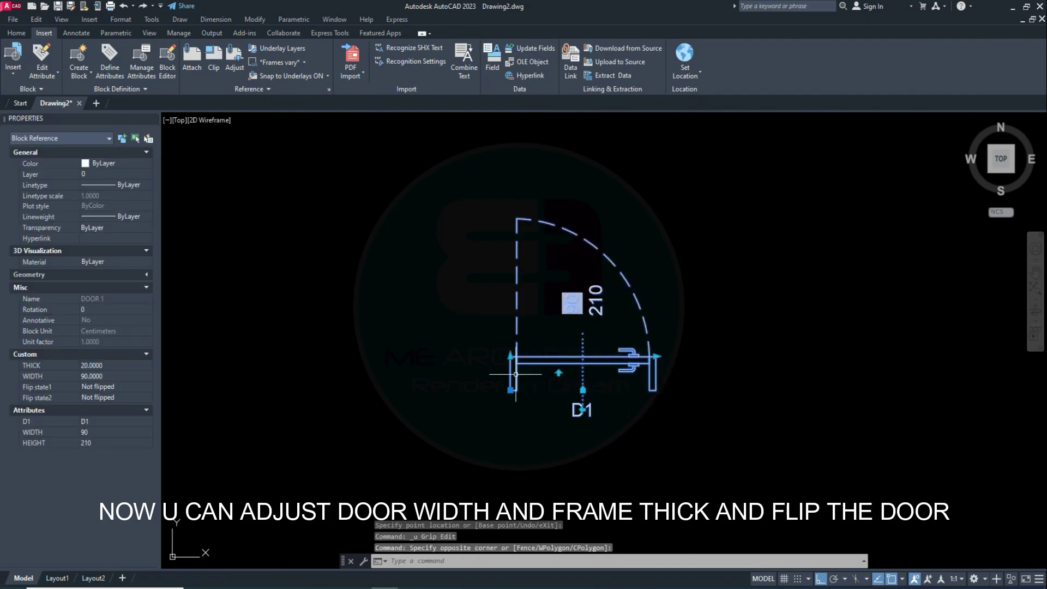
middle_drag(516, 374, 381, 397)
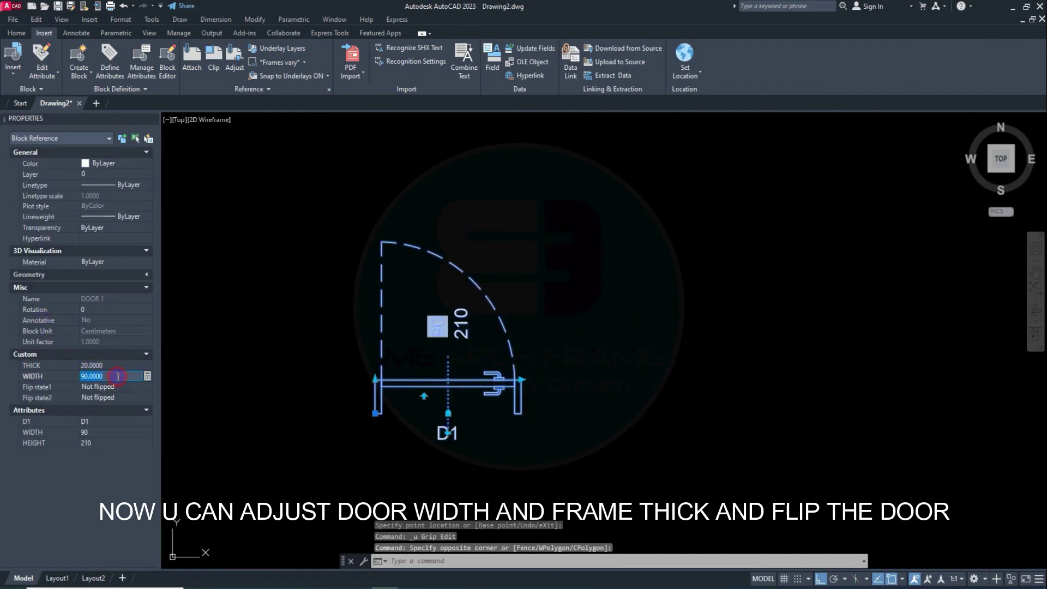
text(110)
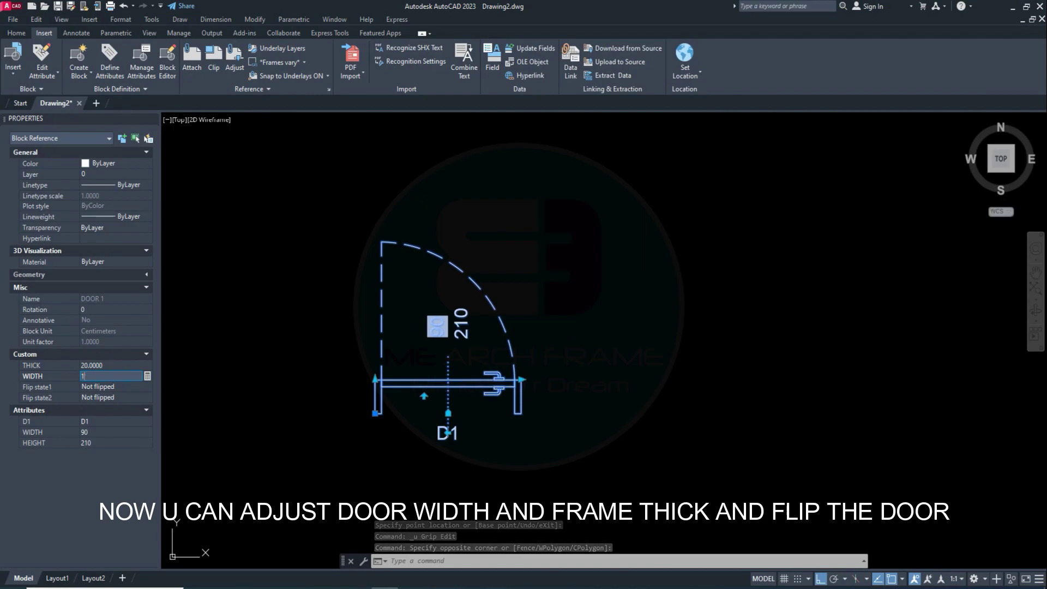
key(Return)
key(Escape)
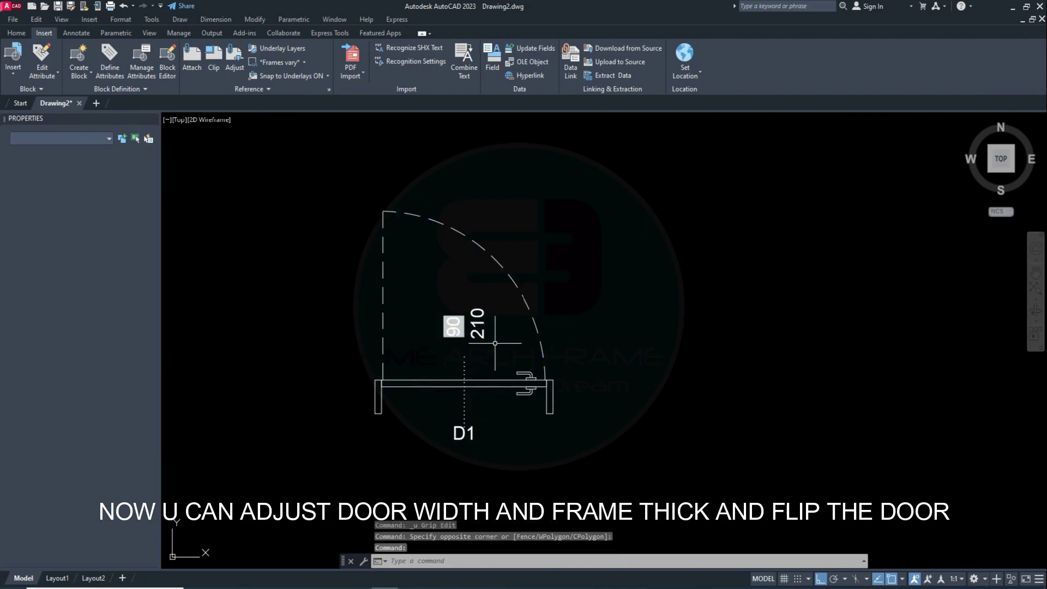
text(re)
key(Return)
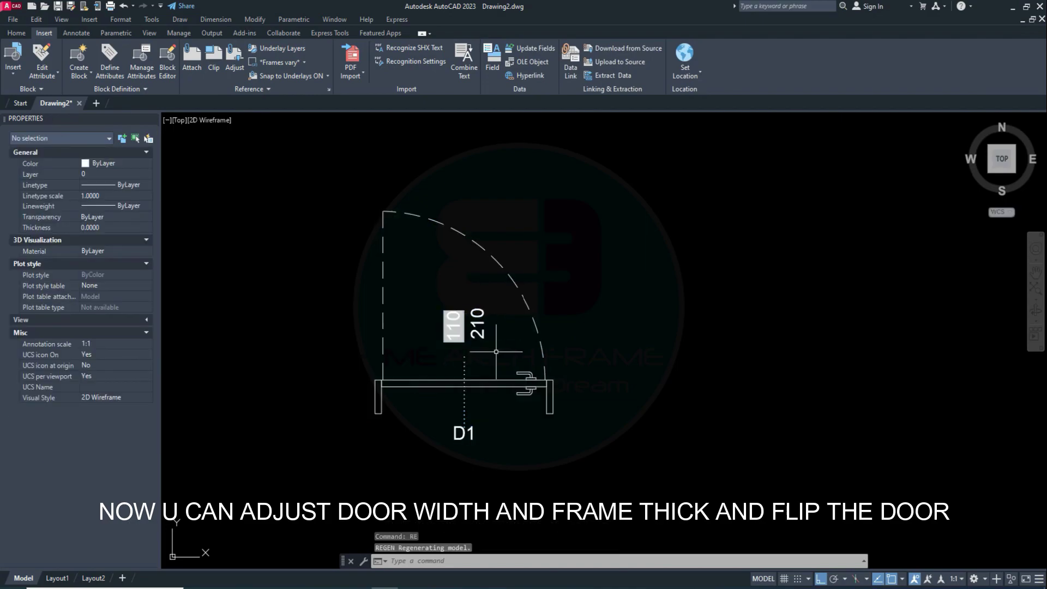
key(Escape)
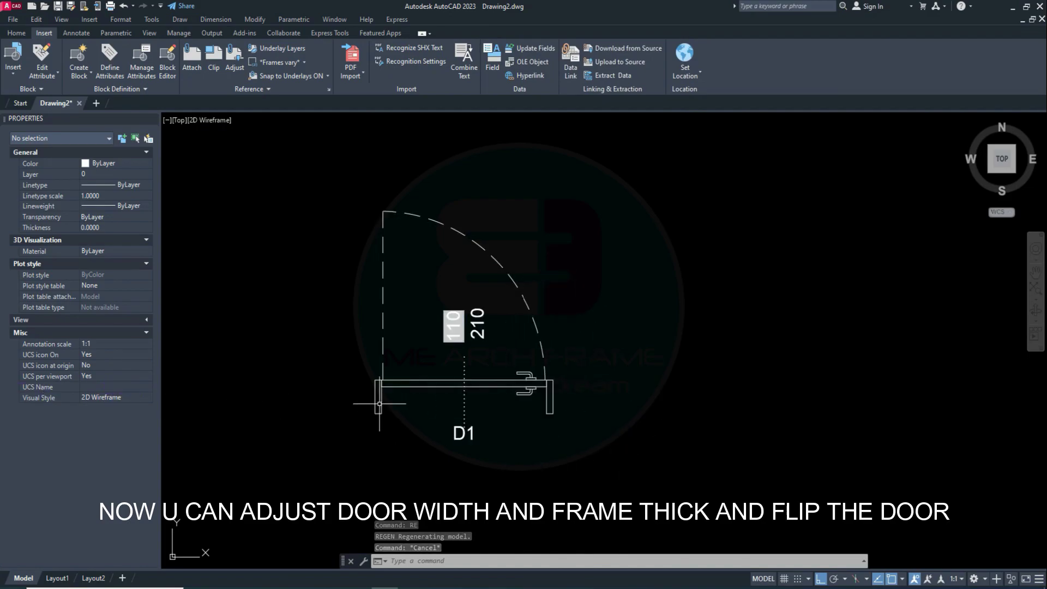
Step: Set the door's THICK value to 15 and toggle its flip state
click(380, 404)
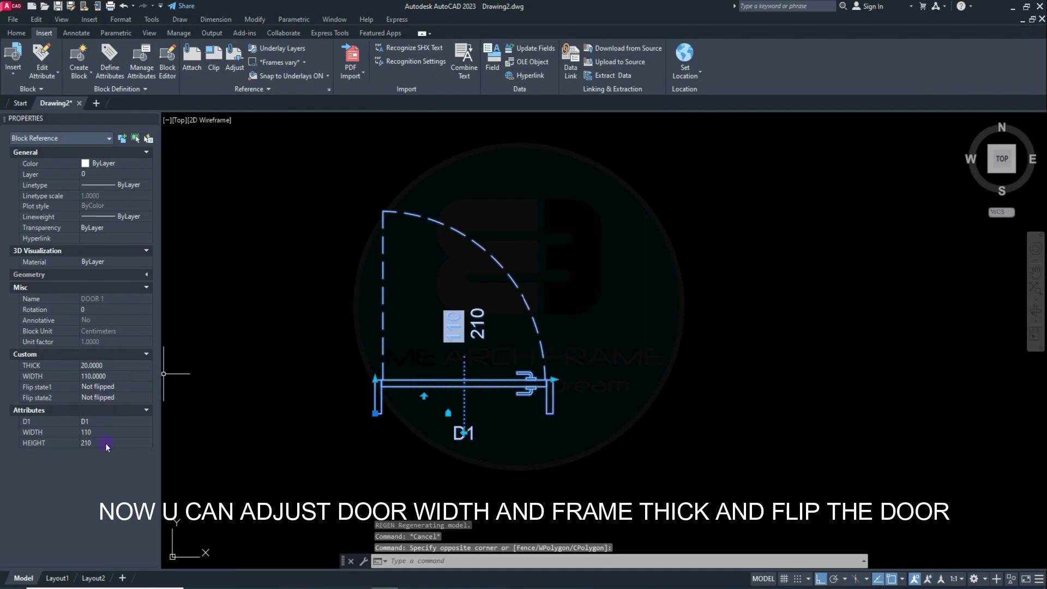
click(115, 364)
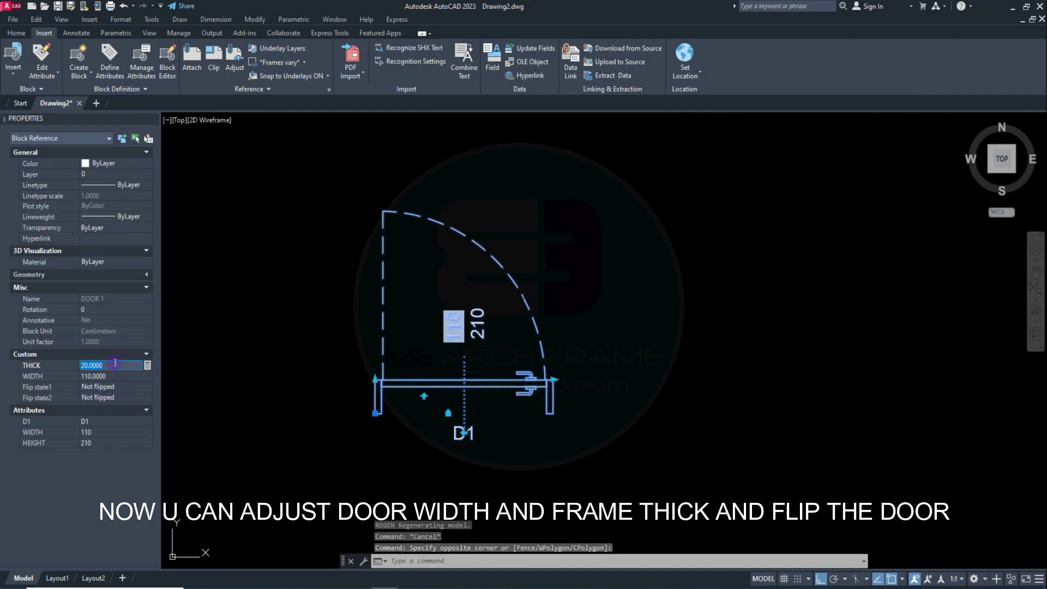
text(15)
key(Tab)
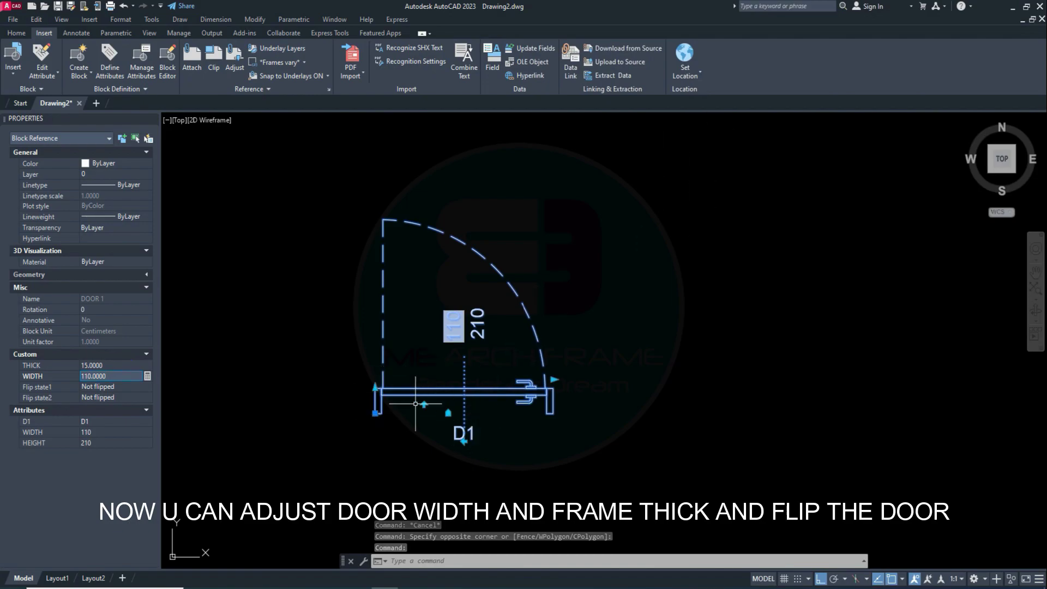
click(424, 405)
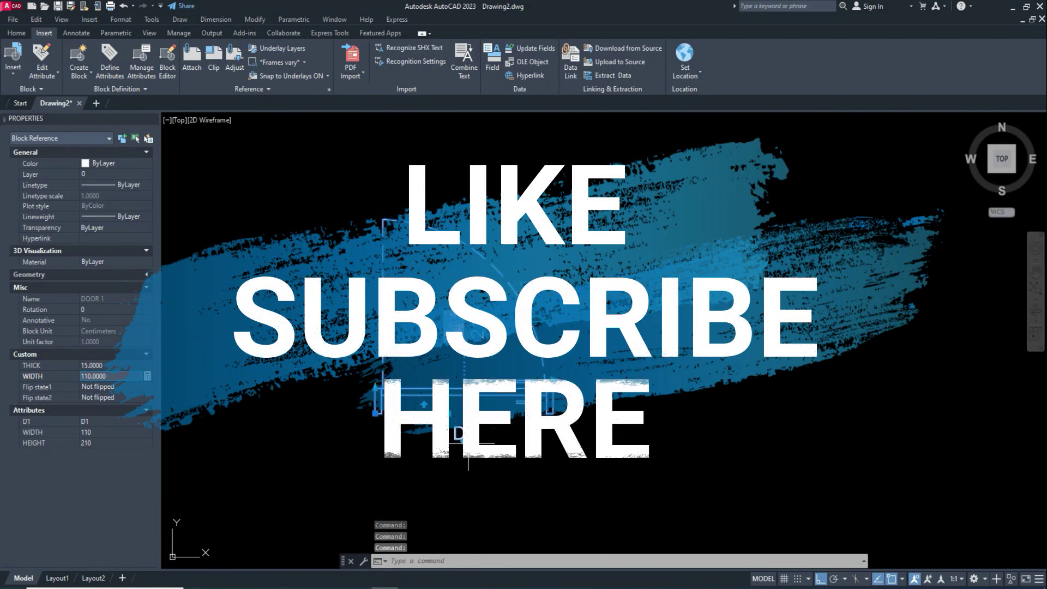
click(423, 405)
click(505, 405)
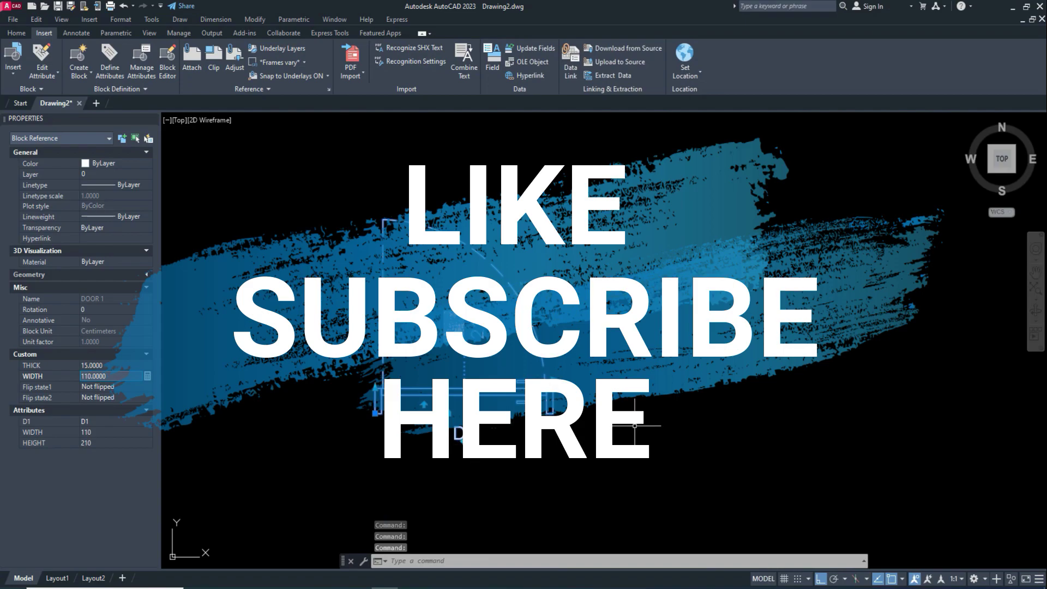